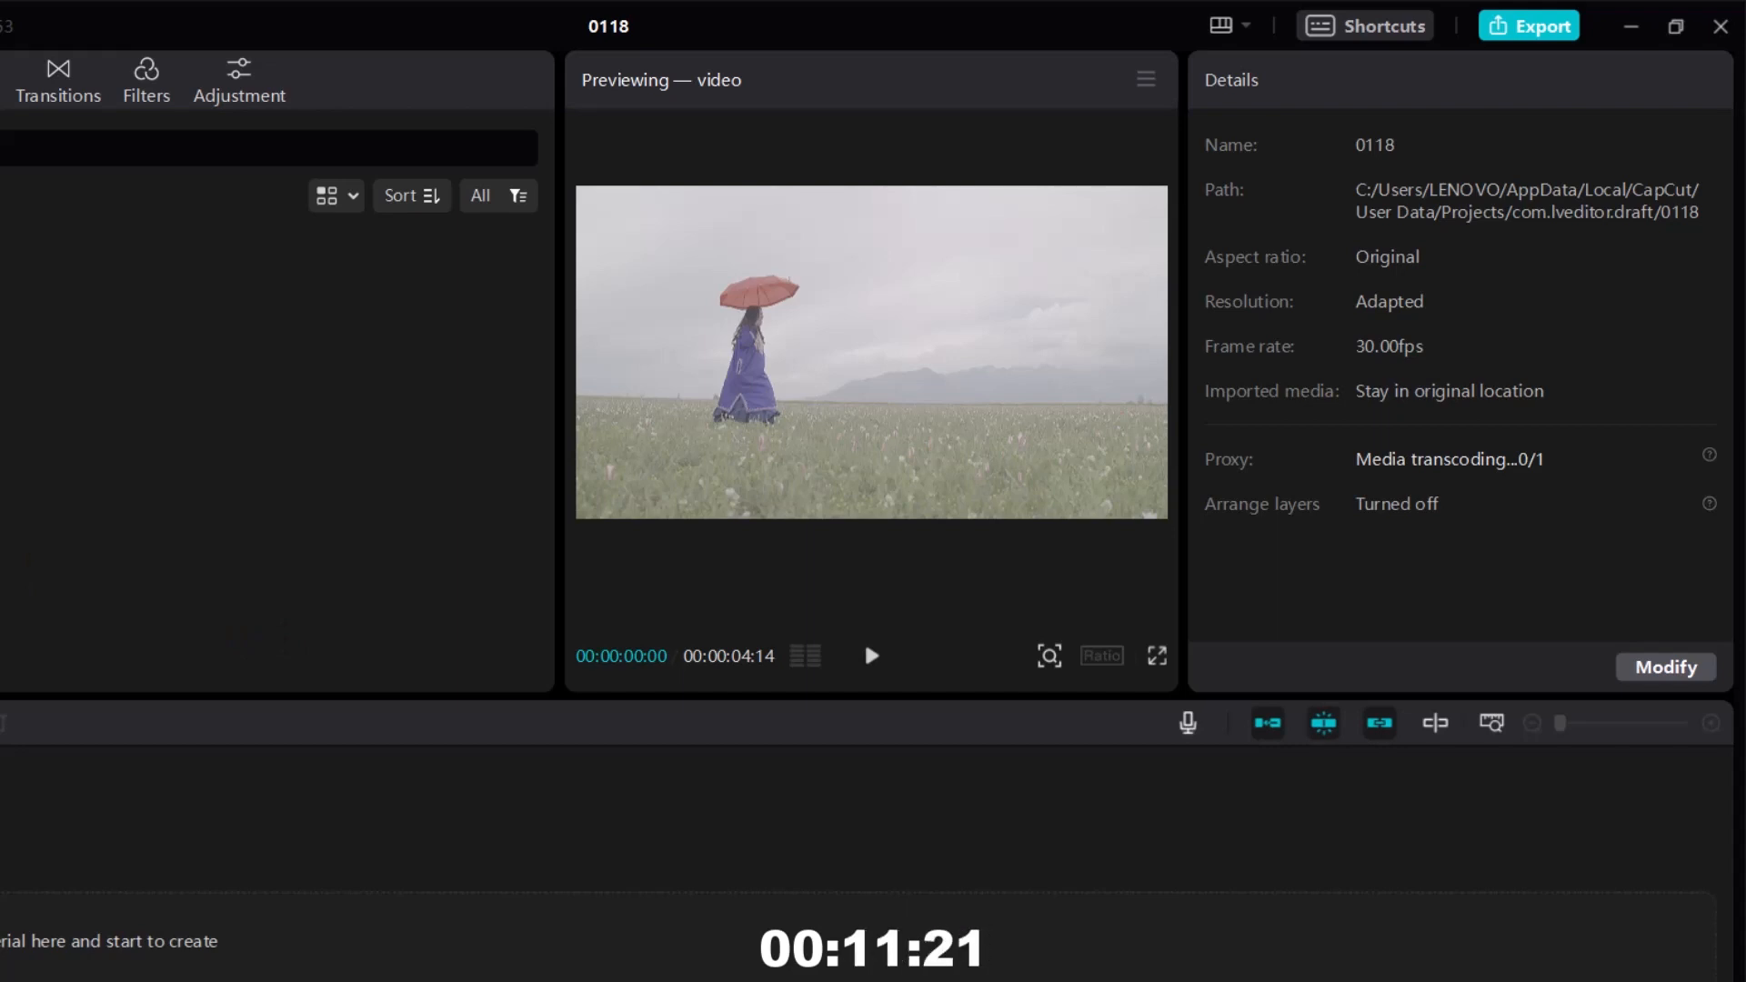
Step: Place the imported video clip at the start of the timeline and select it
{"action": "left_click_drag", "start_coordinate": [0, 300], "coordinate": [0, 936]}
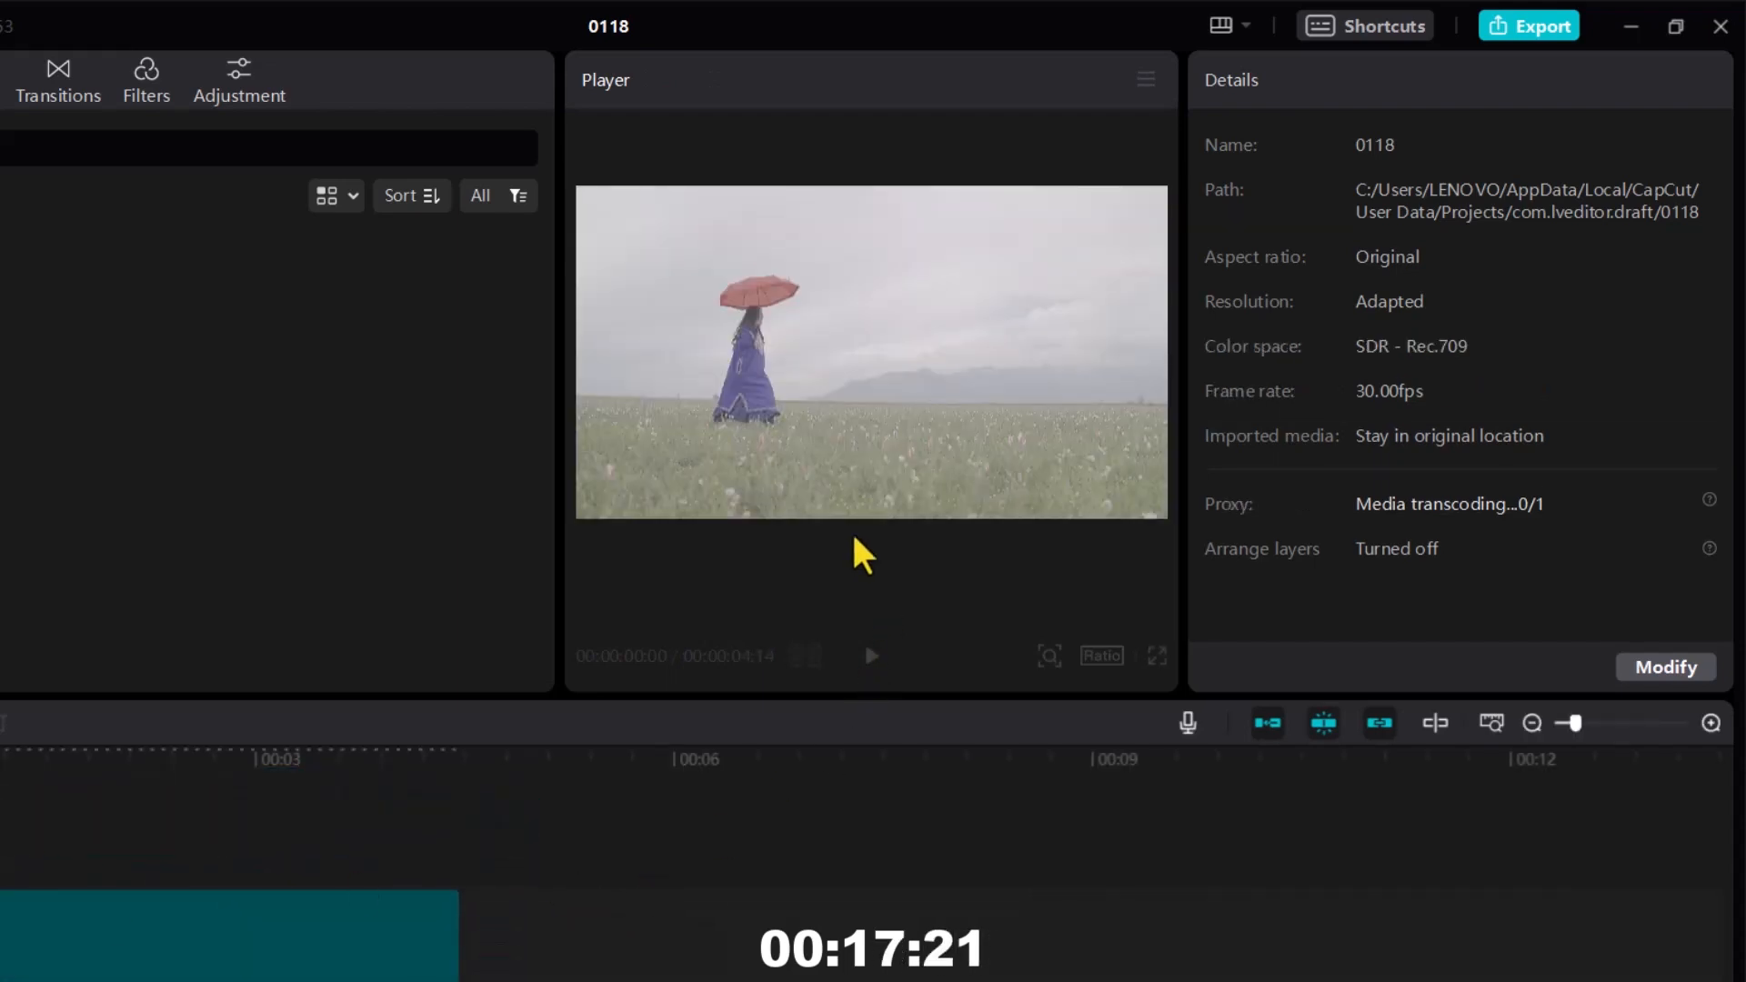
{"action": "left_click", "coordinate": [748, 375]}
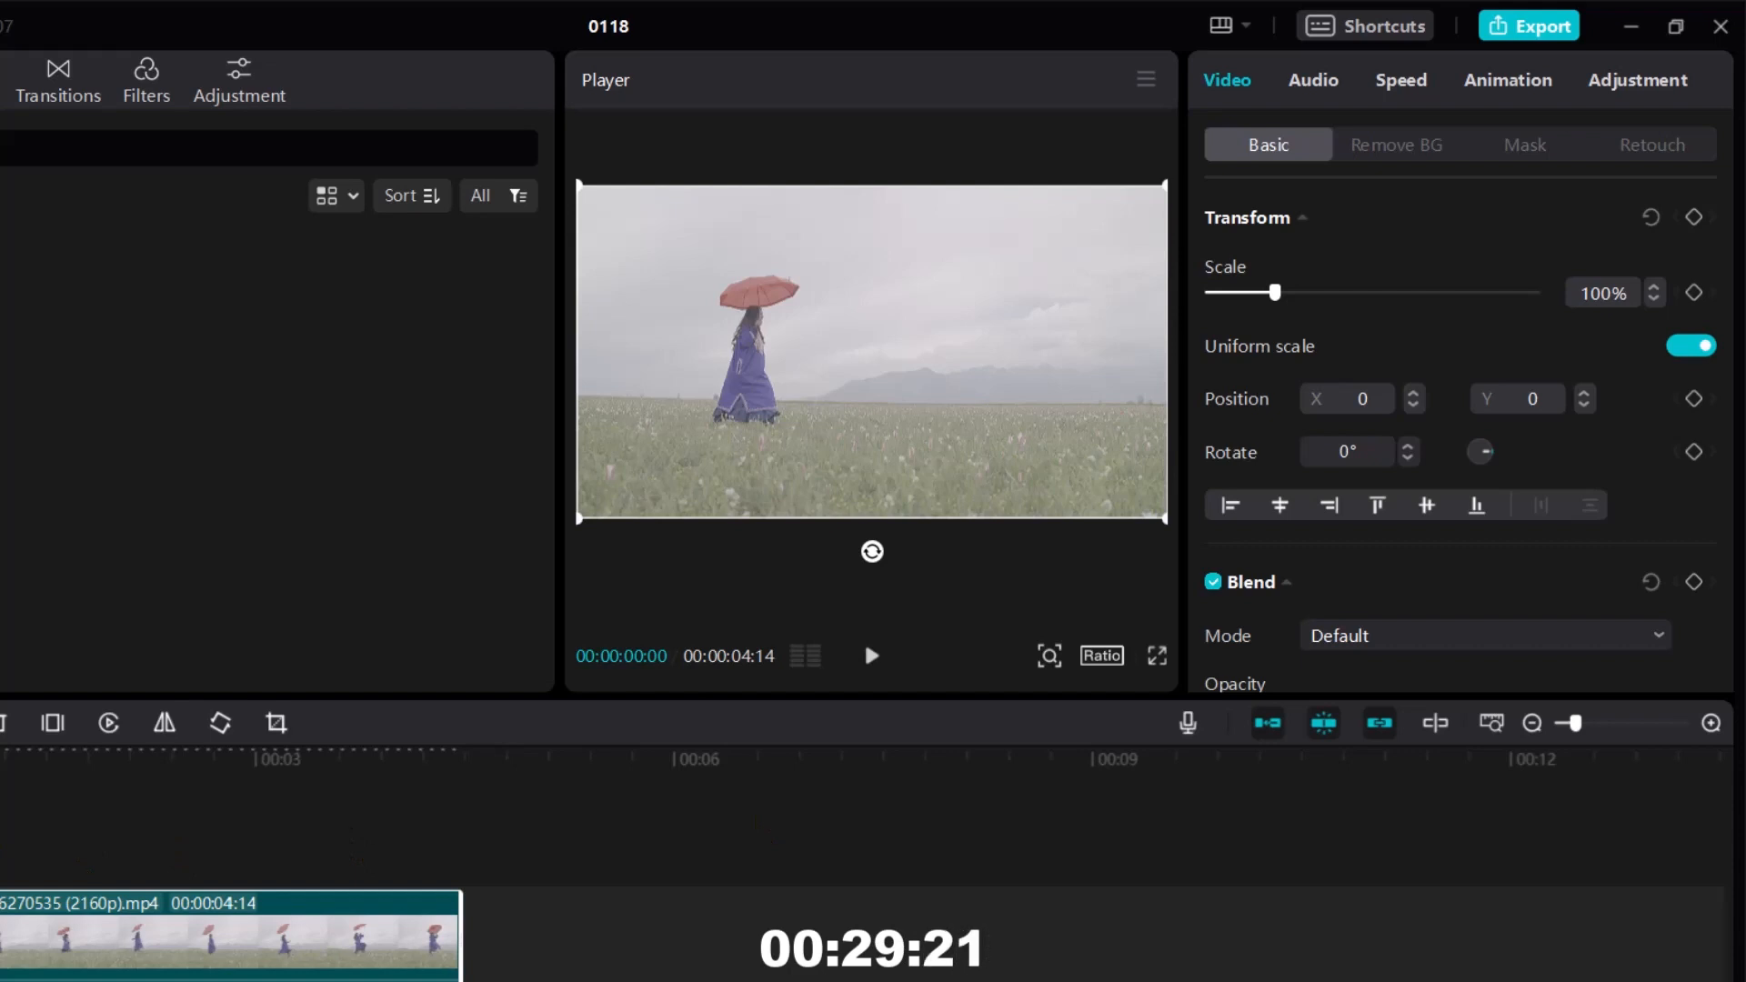
{"action": "left_click_drag", "start_coordinate": [0, 780], "coordinate": [0, 804]}
Step: Add two control points to the clip's Luma curve, one in the highlights and one in the shadows
{"action": "left_click", "coordinate": [1628, 75]}
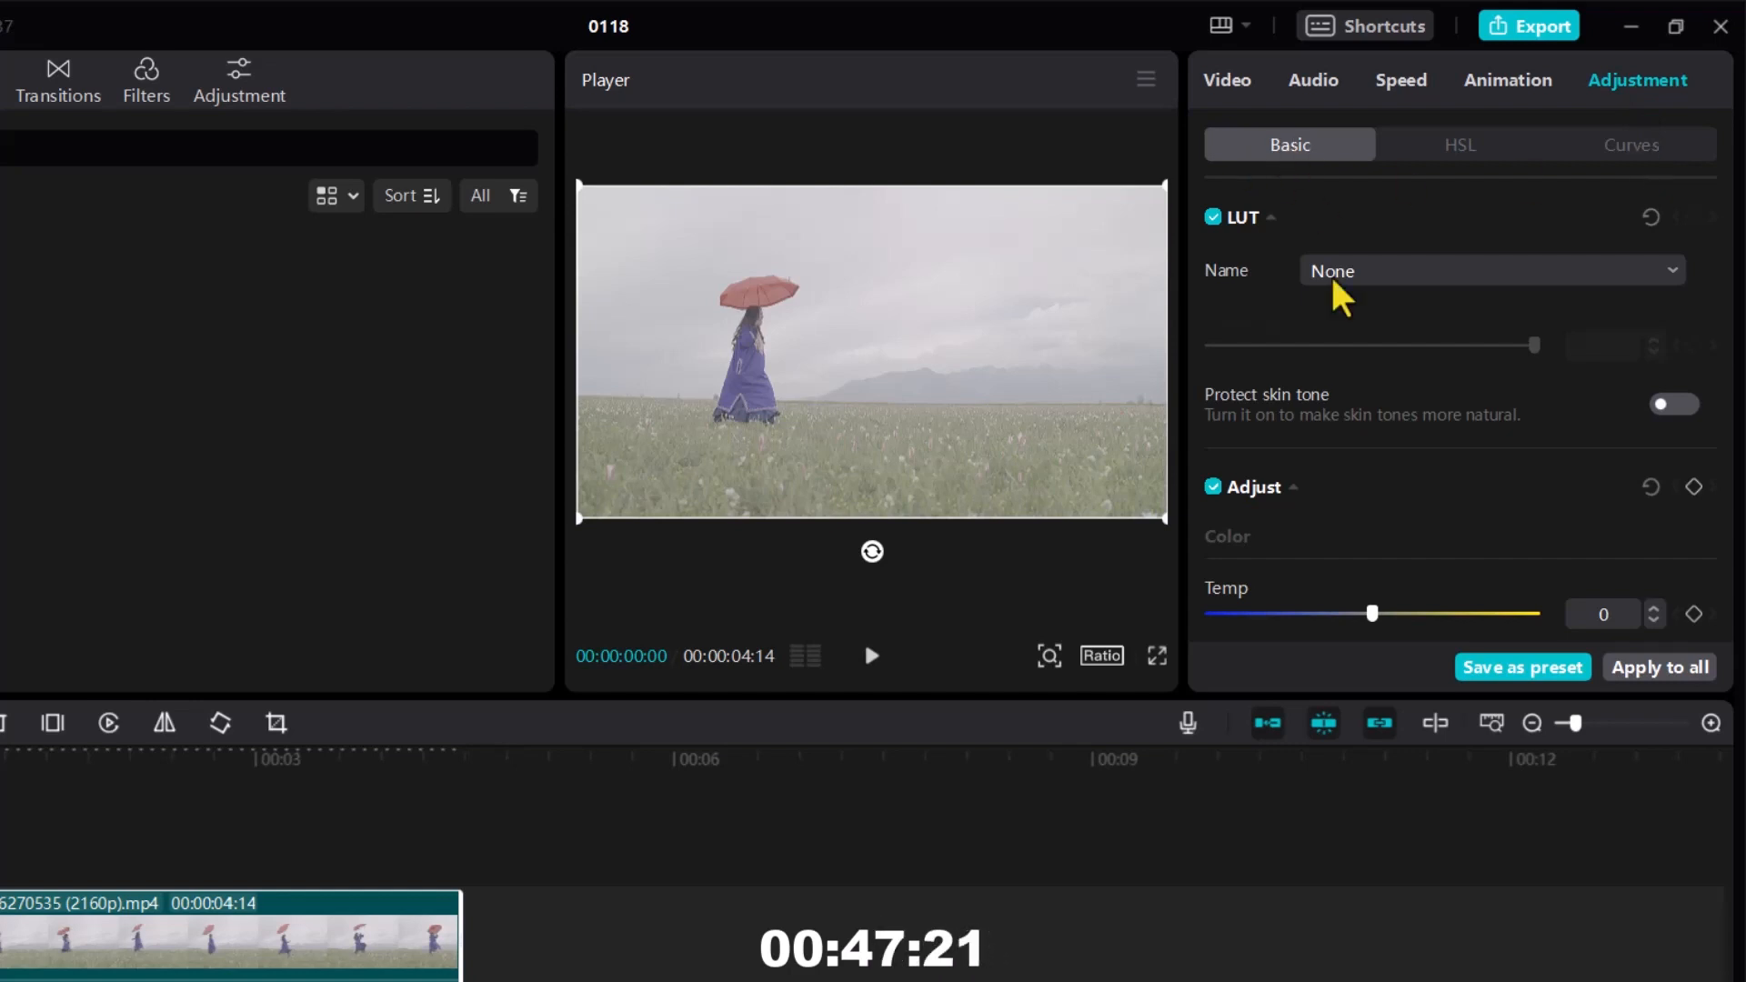
{"action": "left_click", "coordinate": [1630, 148]}
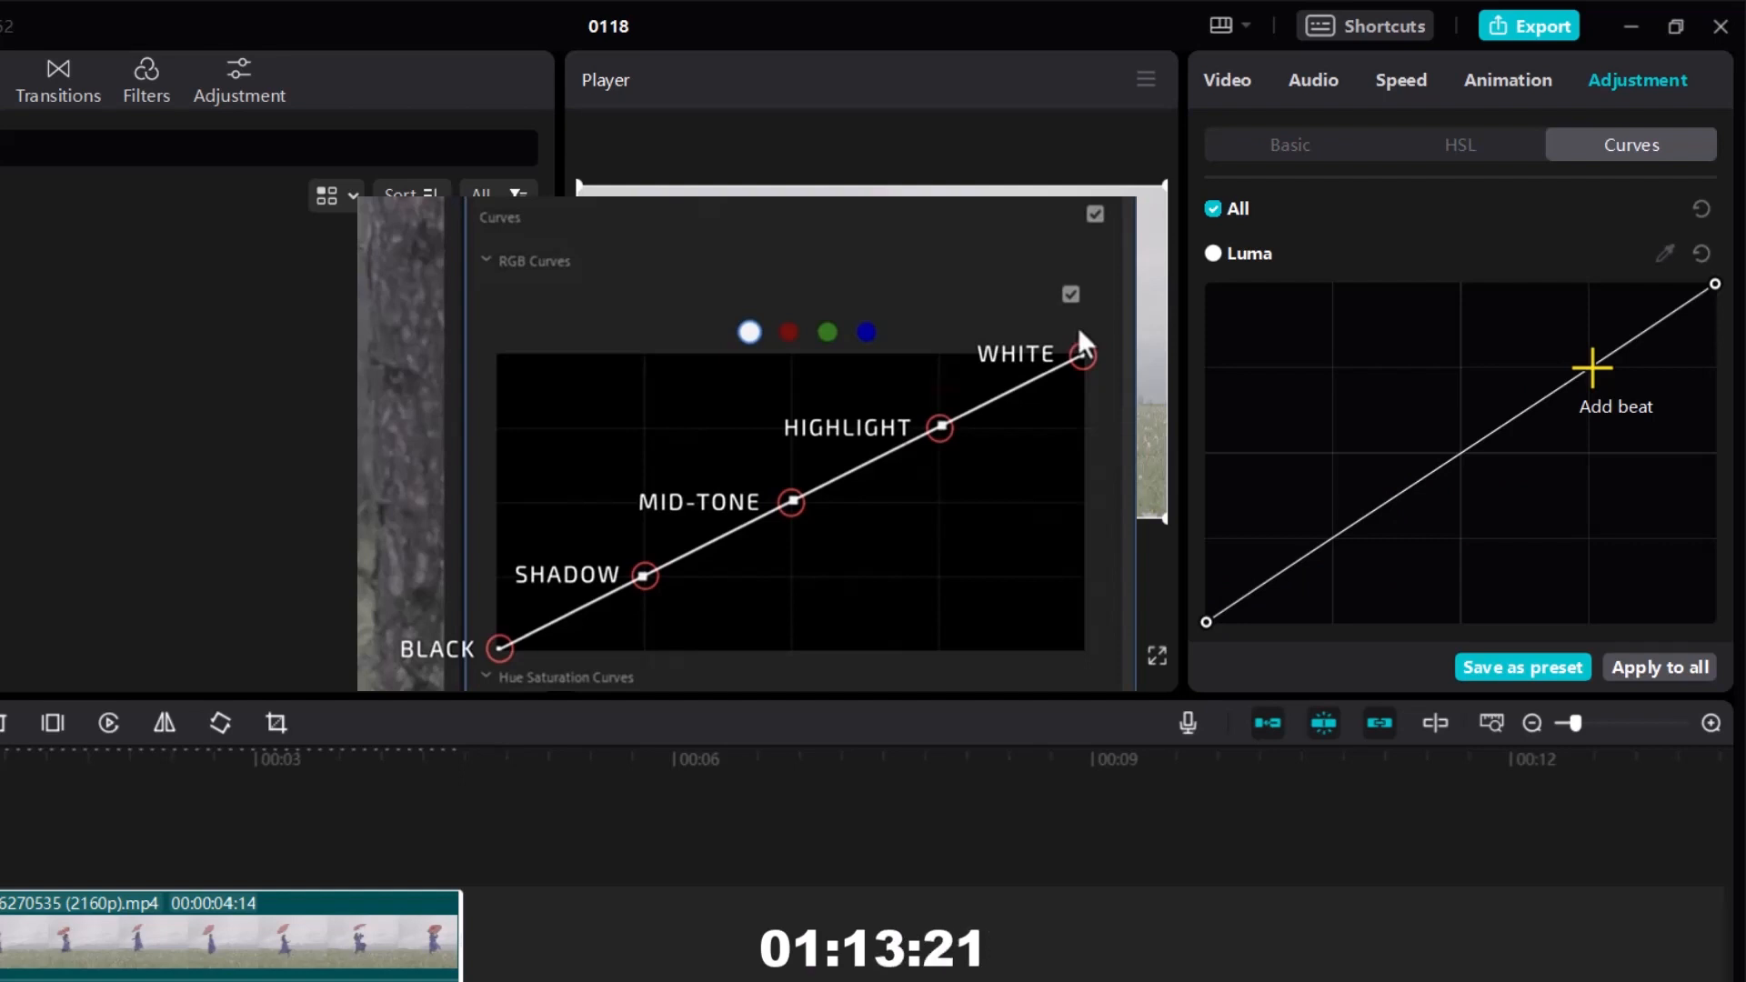
{"action": "left_click", "coordinate": [1592, 368]}
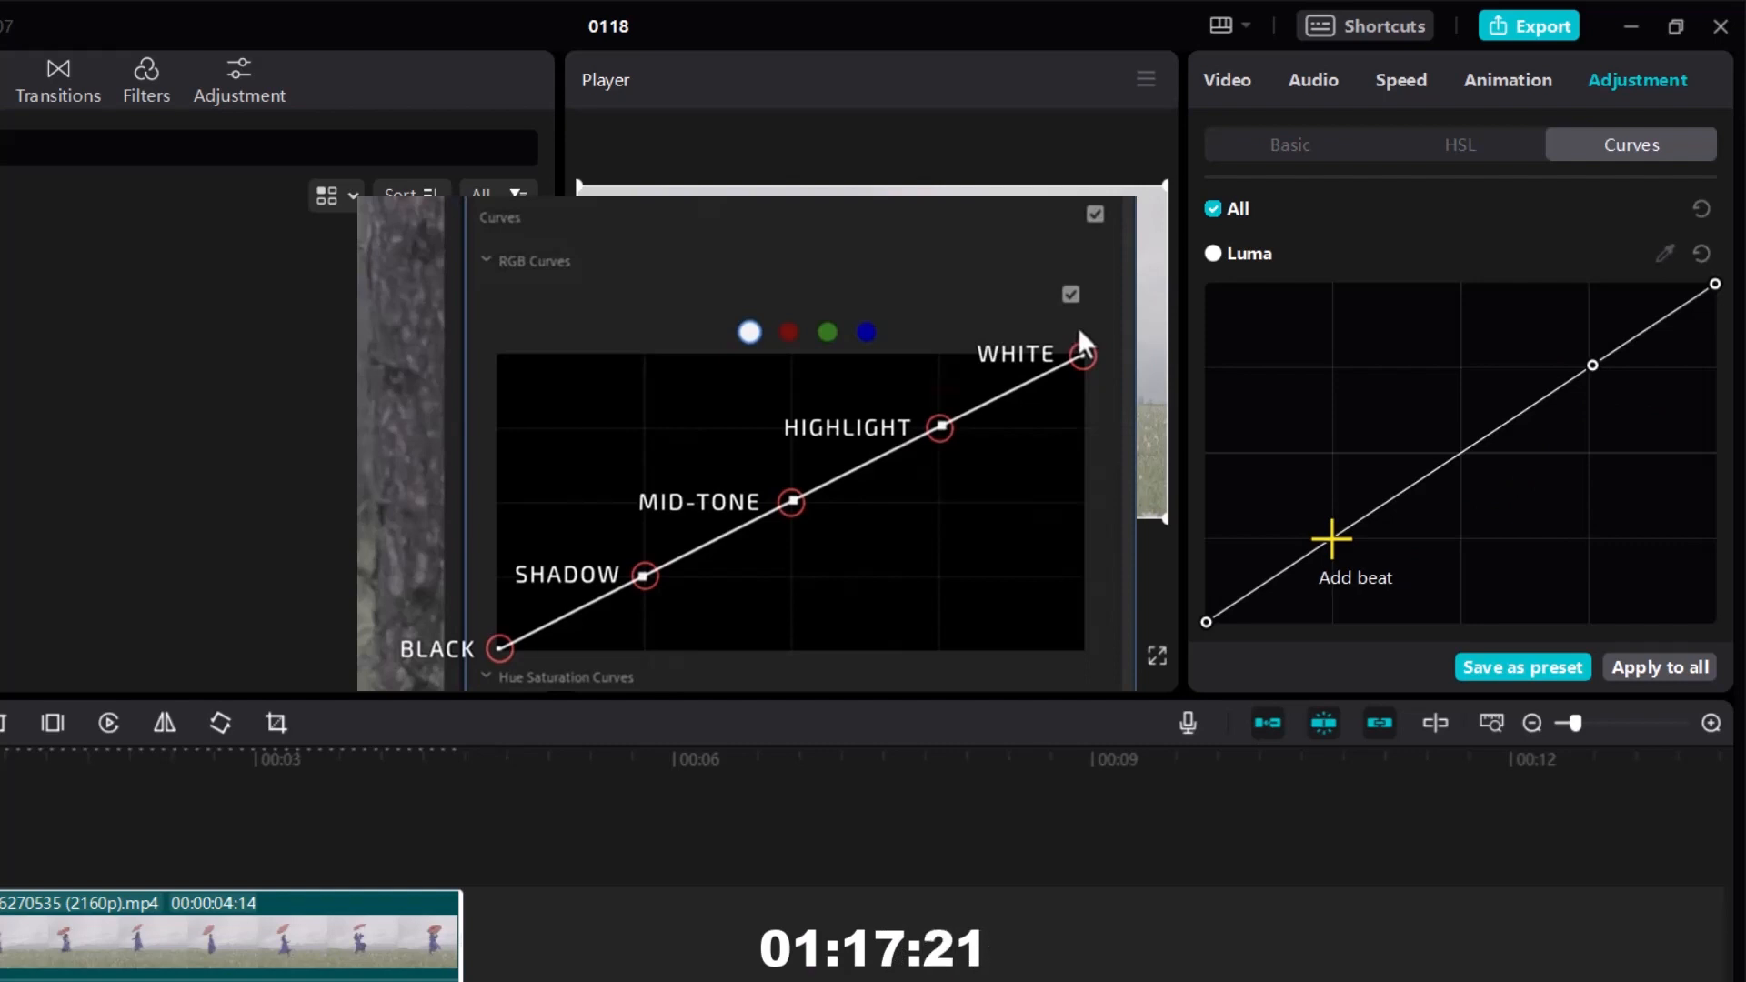
{"action": "left_click", "coordinate": [1331, 538]}
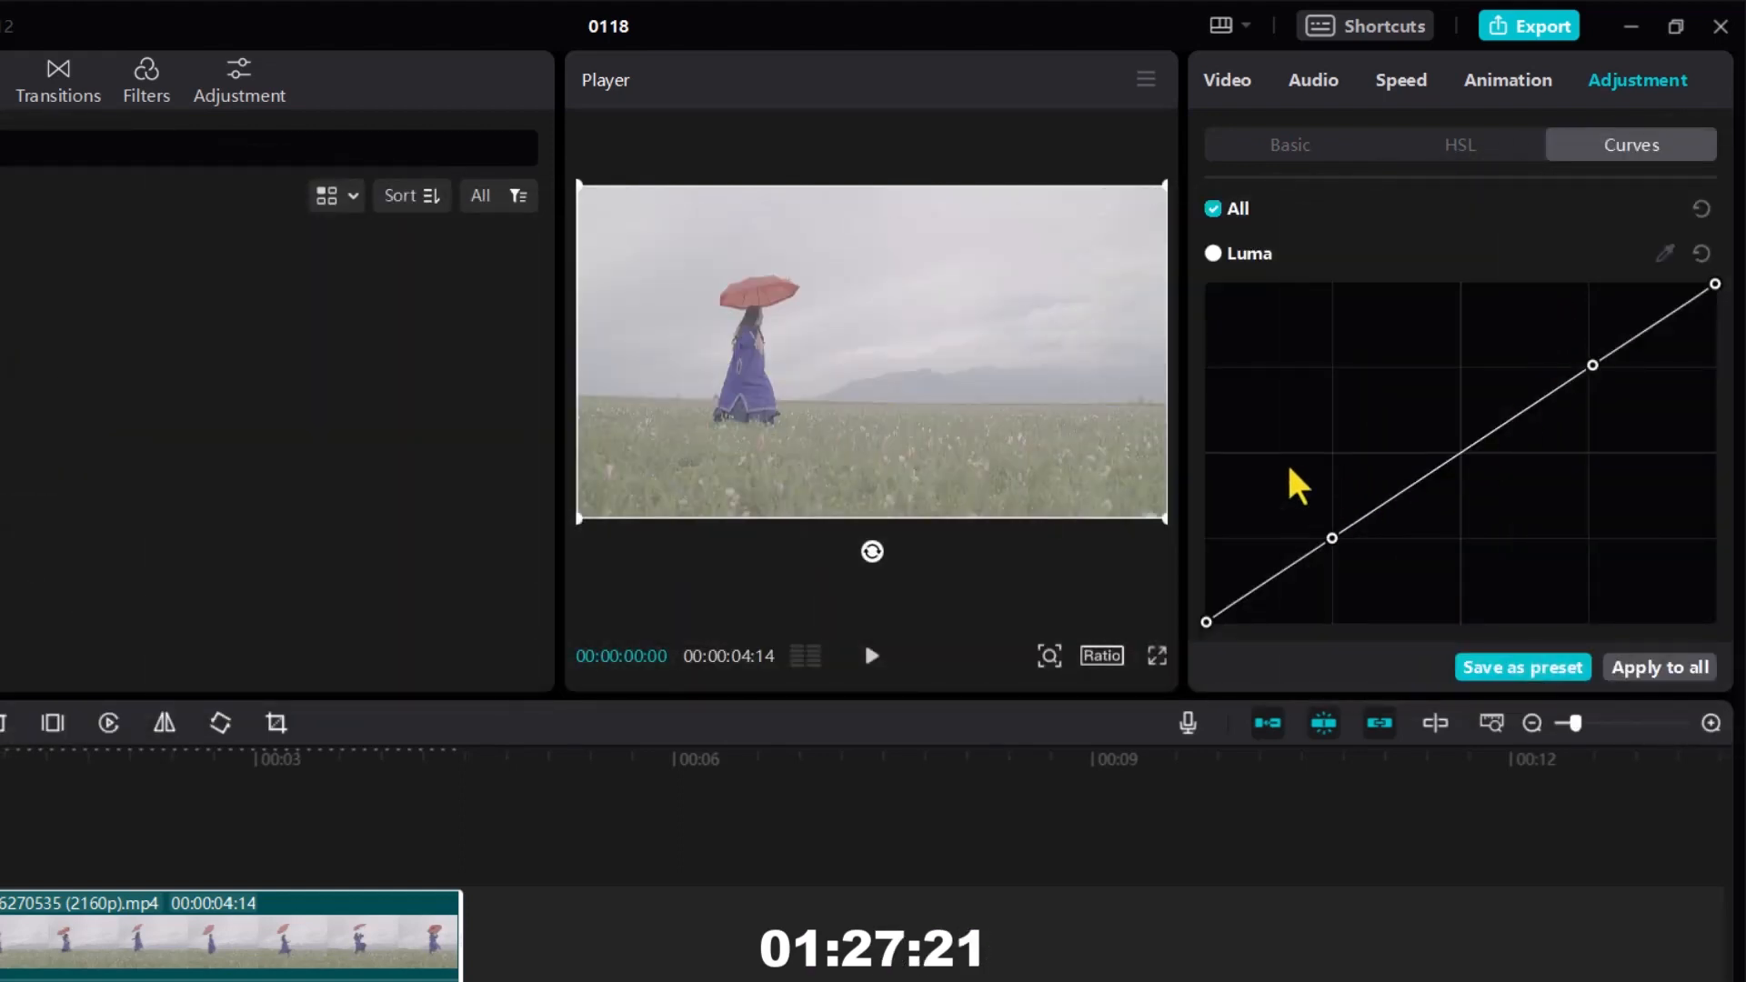
Step: Show the color oscilloscope below the preview
{"action": "left_click", "coordinate": [1144, 80]}
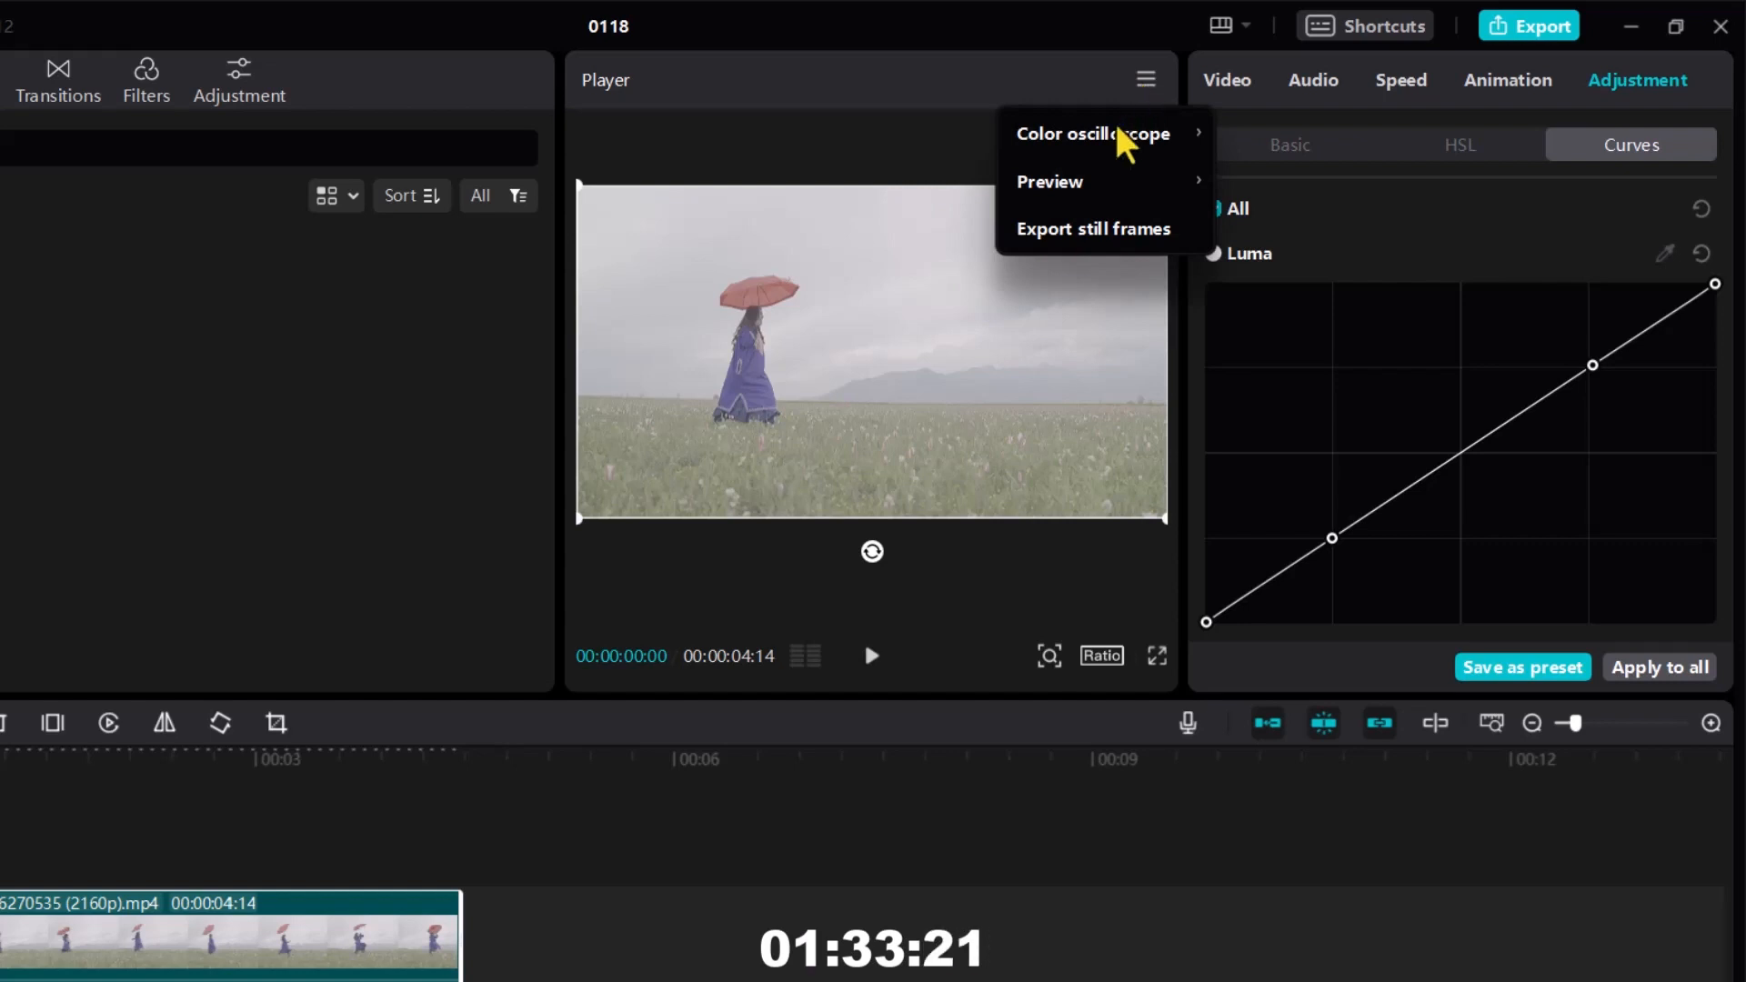
{"action": "mouse_move", "coordinate": [1118, 130]}
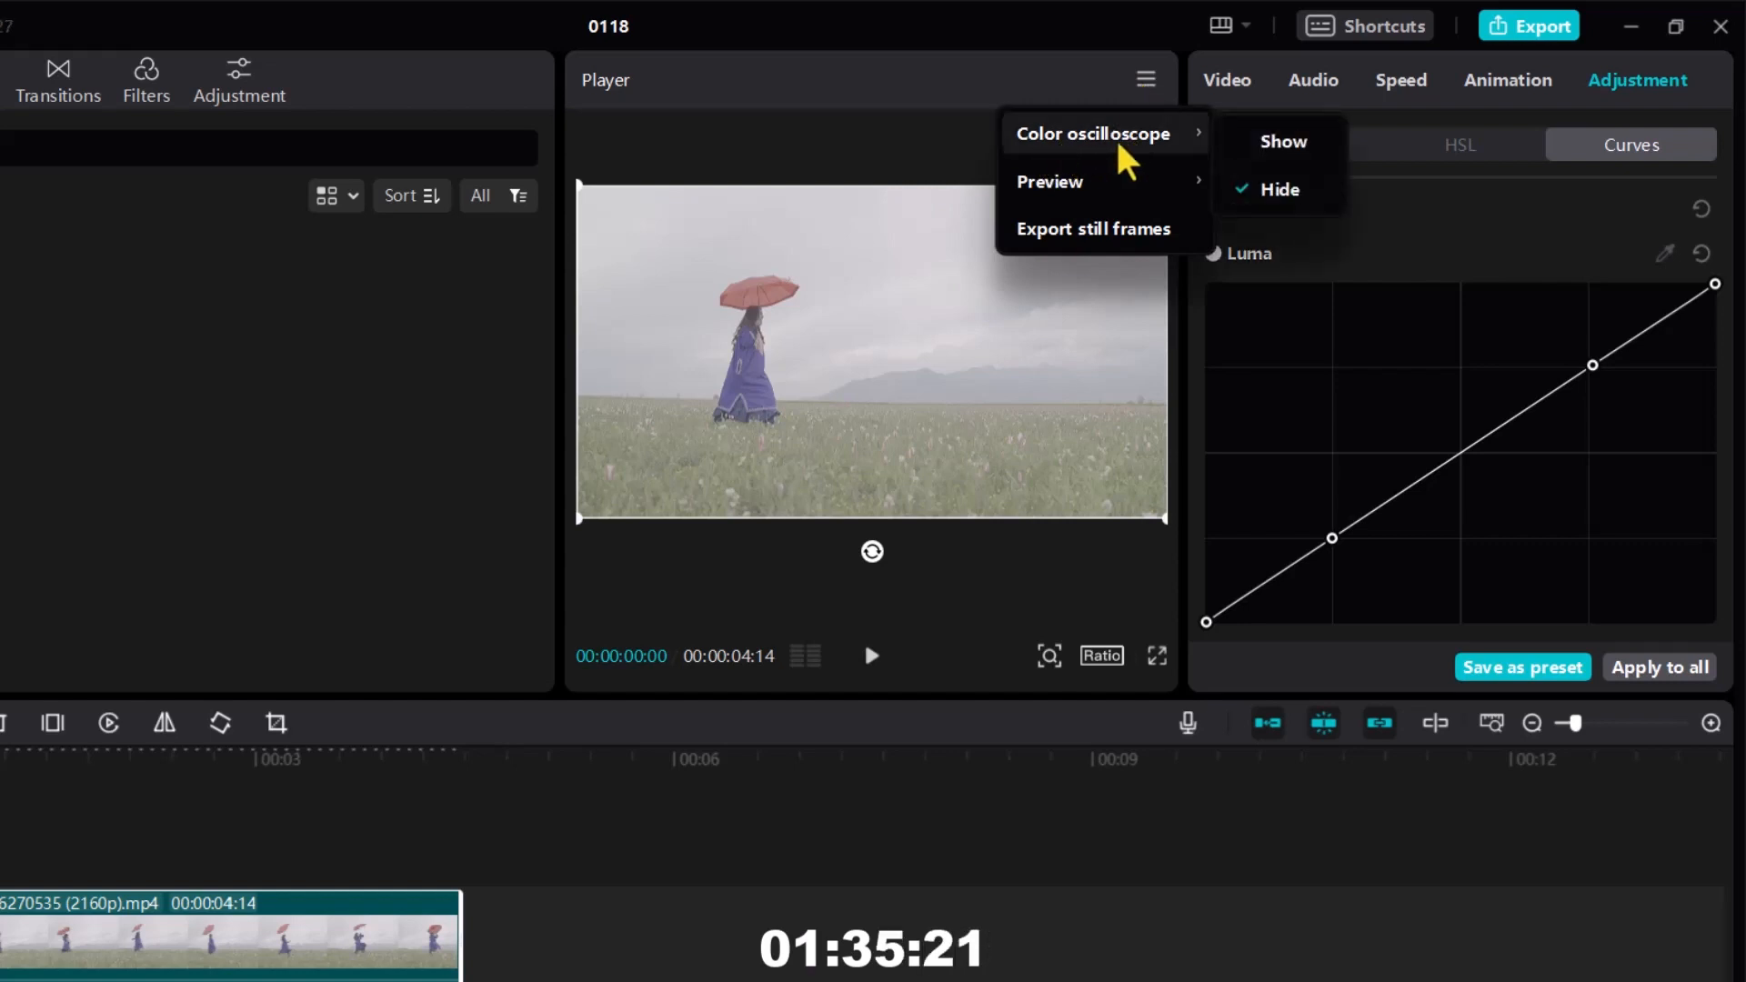
{"action": "left_click", "coordinate": [1271, 138]}
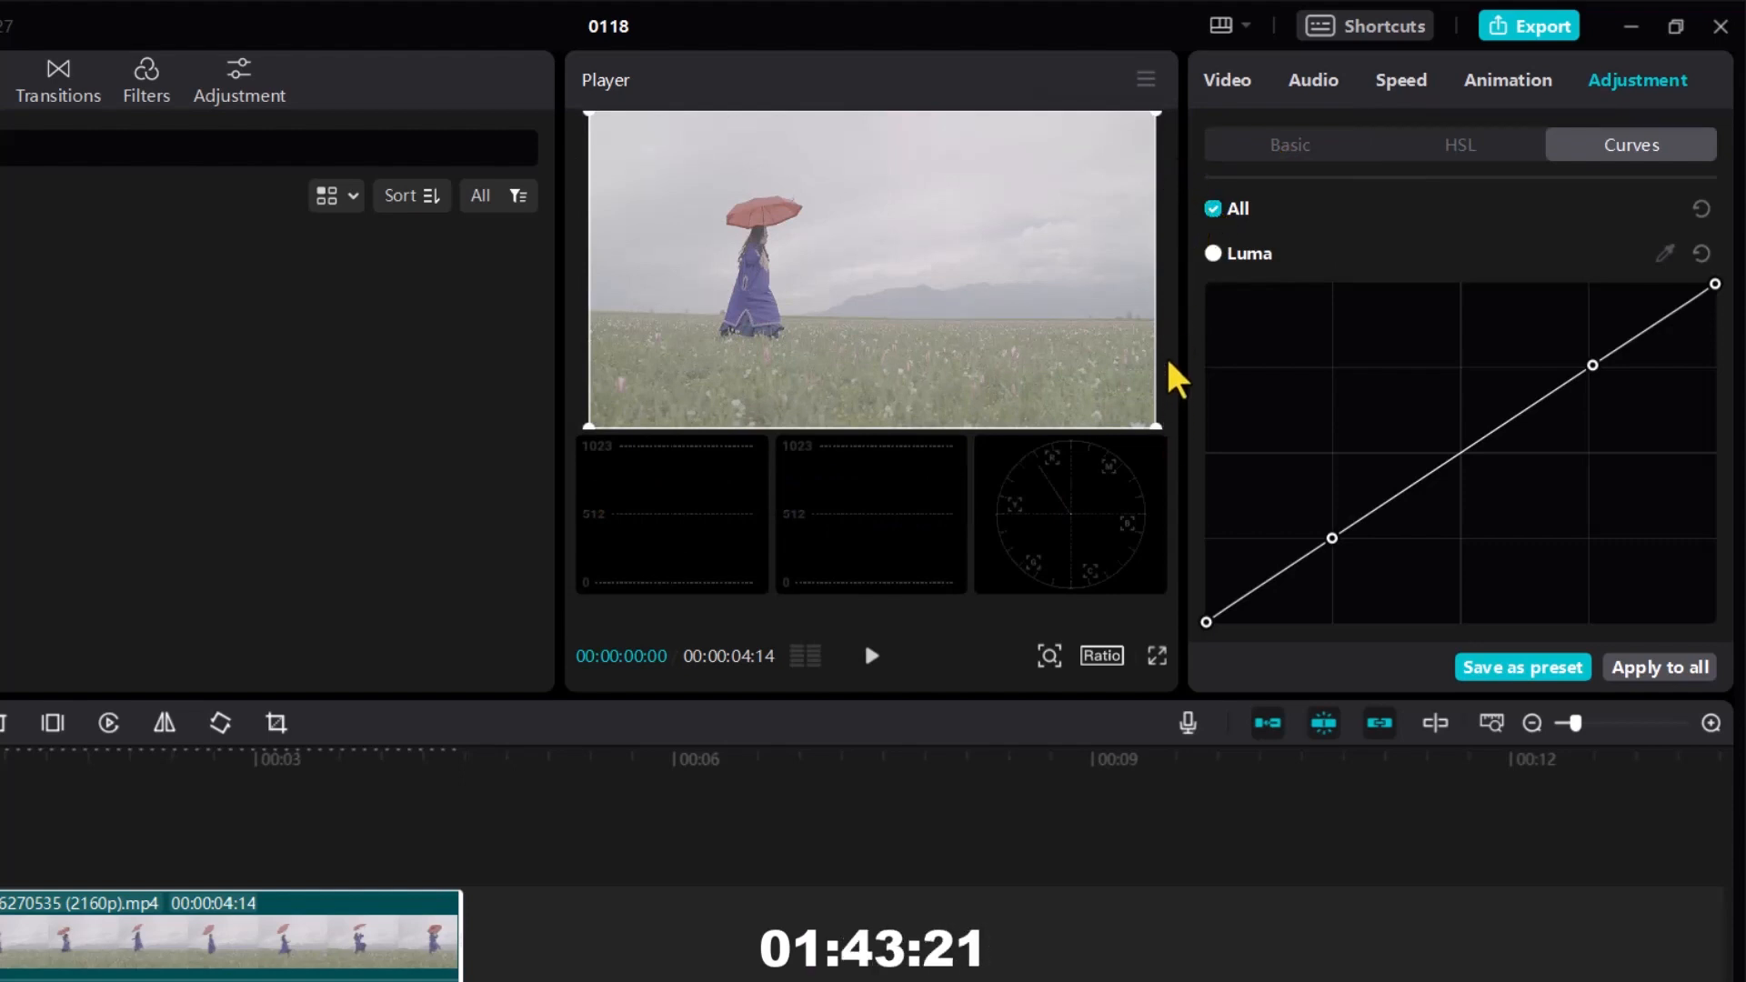
{"action": "left_click", "coordinate": [46, 139]}
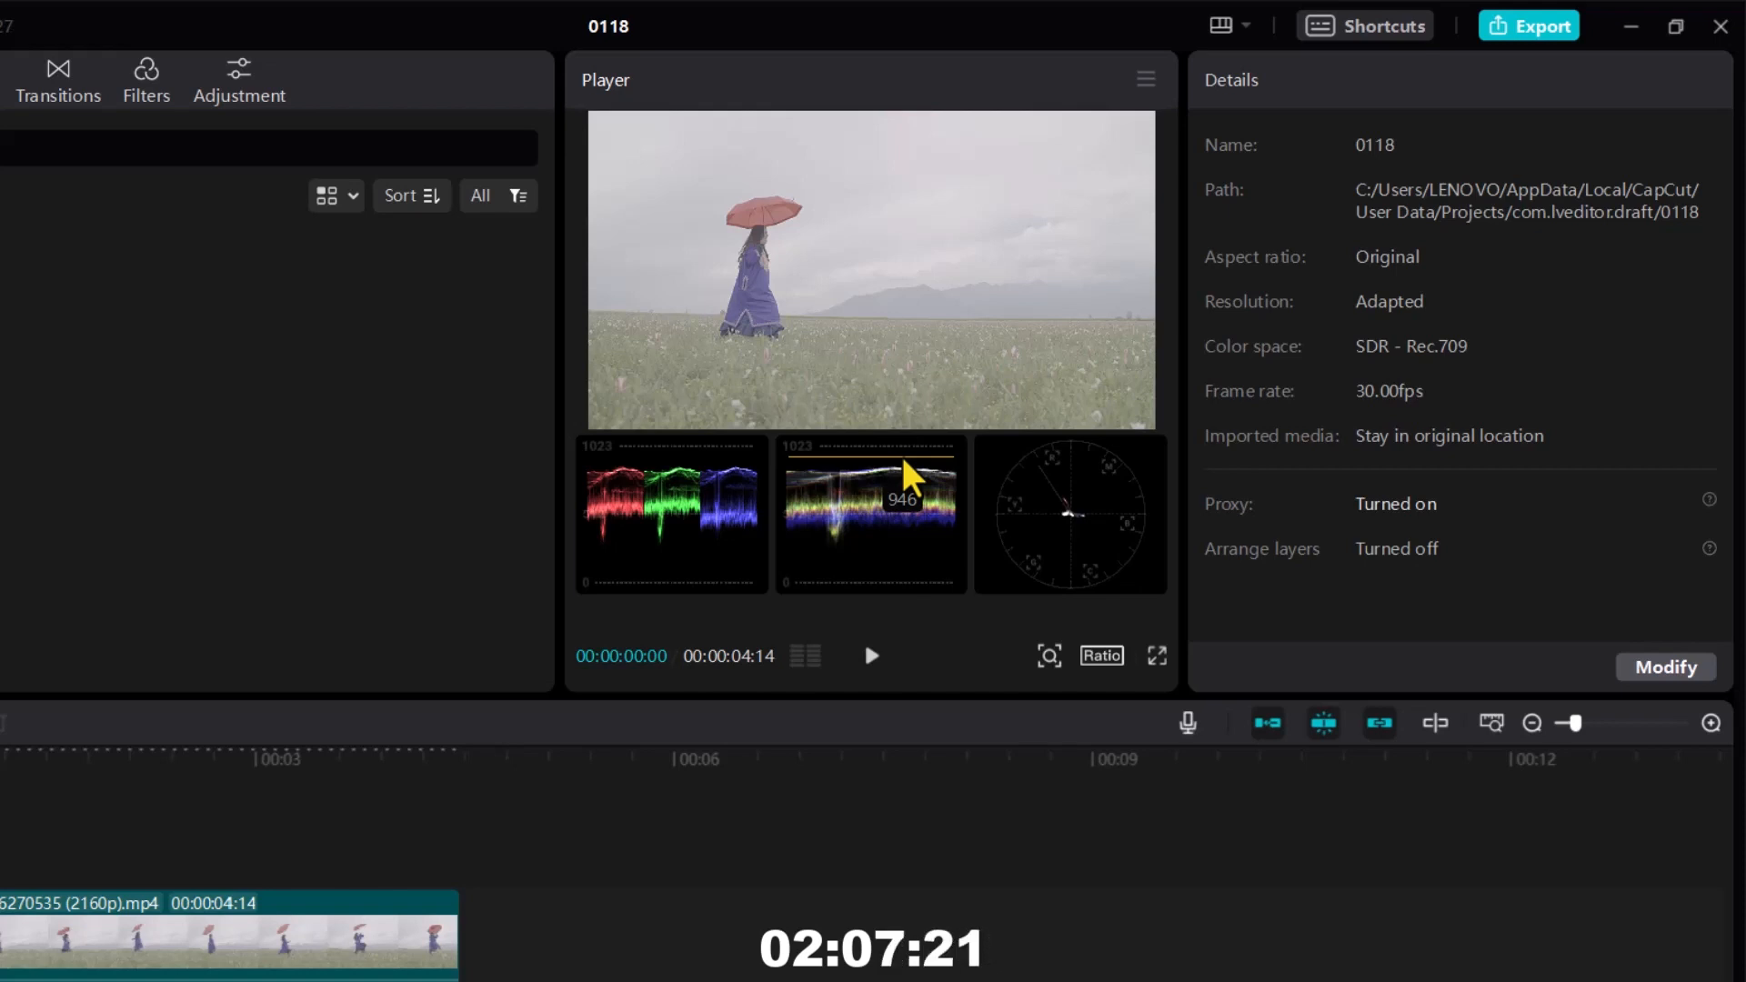
Step: Shape the clip's Luma curve into an S: raise the highlights, lower the shadows, slightly lower the white point and lift the black point
{"action": "left_click", "coordinate": [357, 926]}
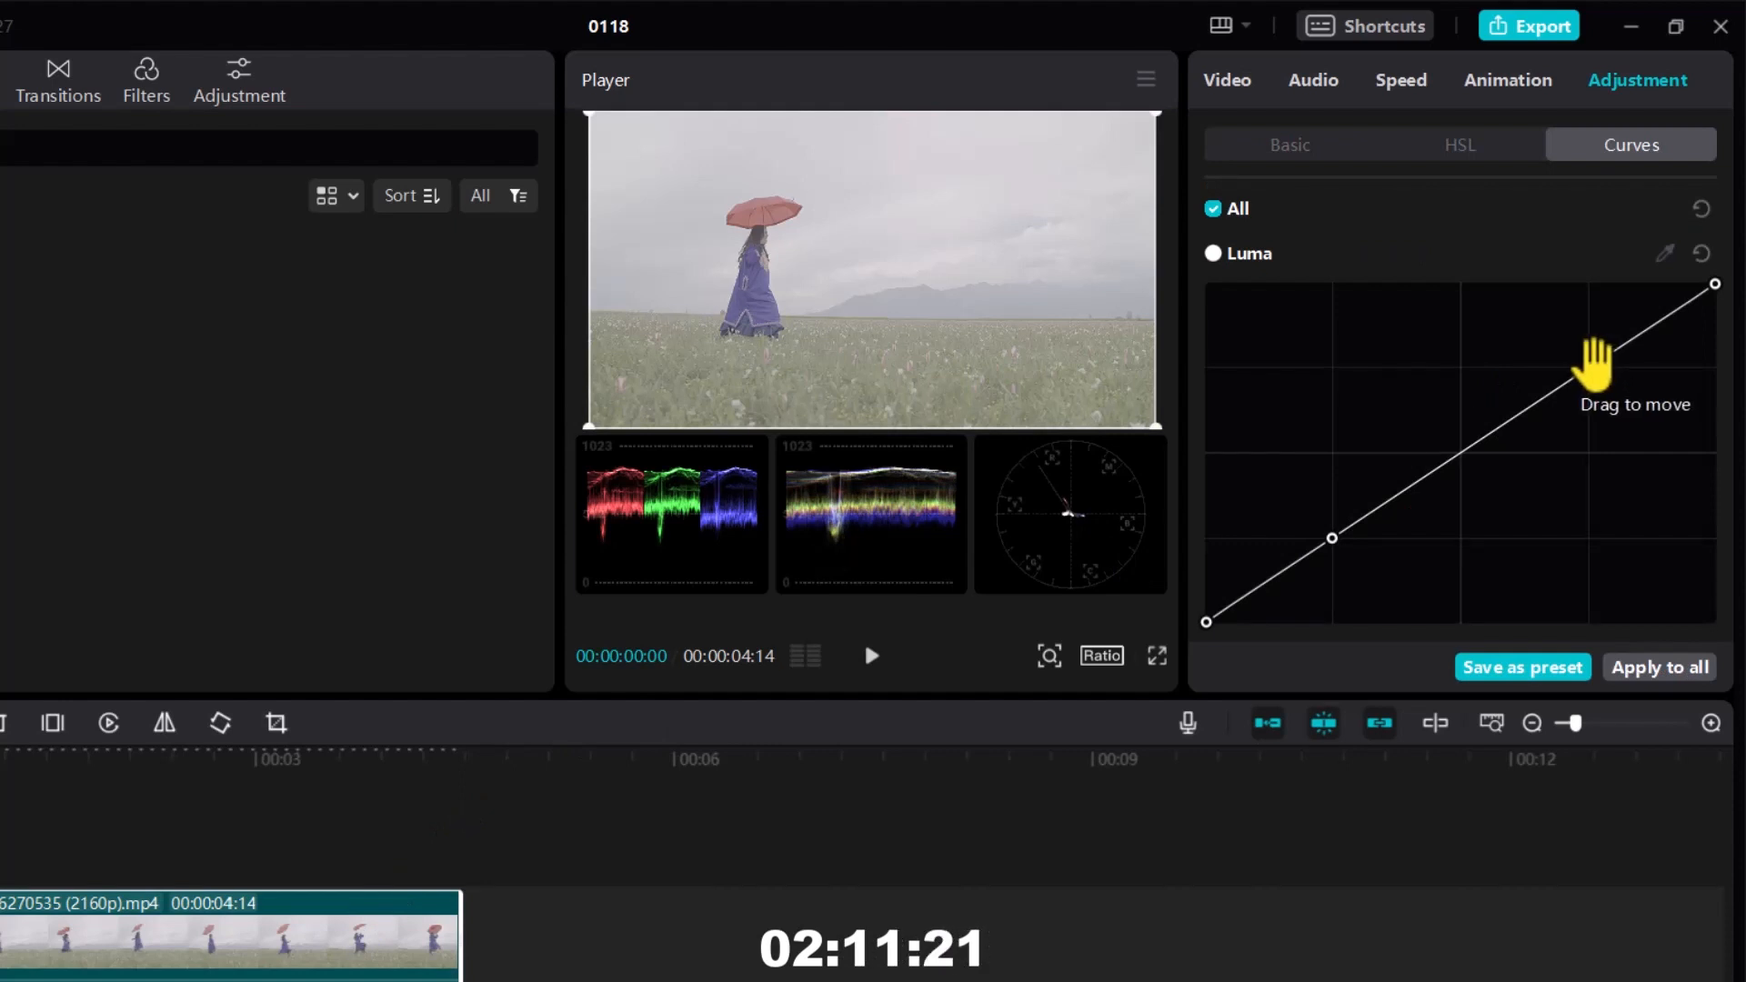
{"action": "left_click_drag", "start_coordinate": [1591, 363], "coordinate": [1575, 343]}
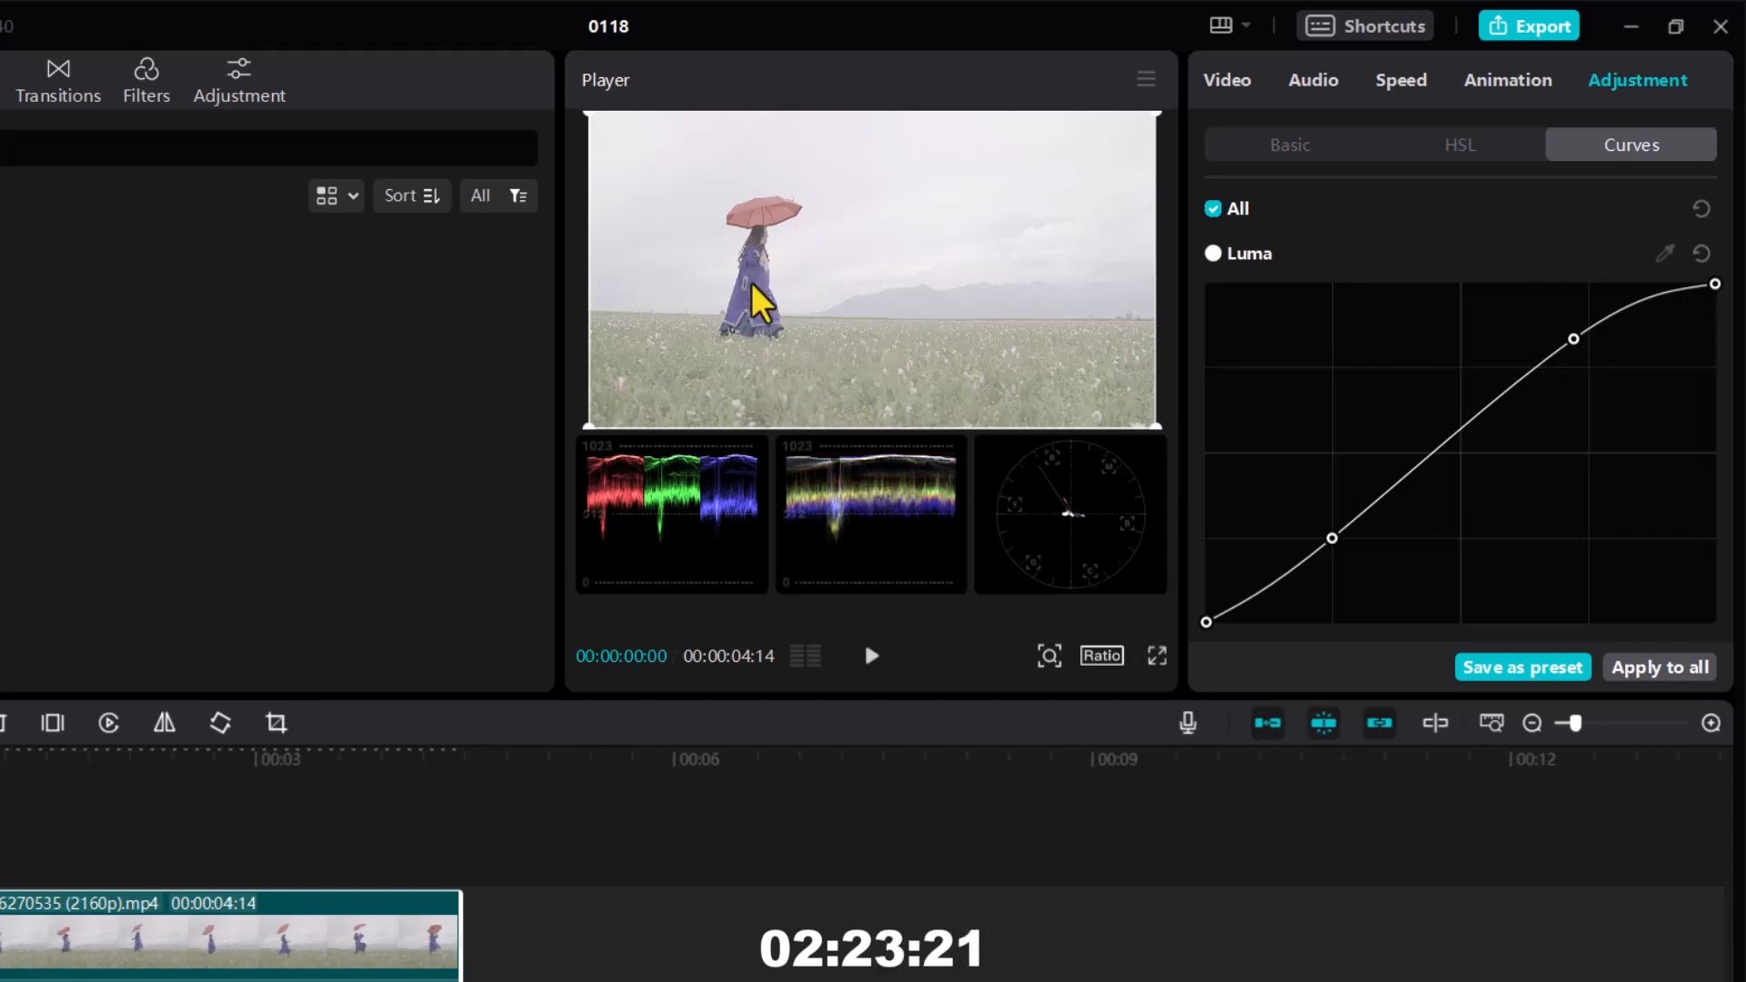
{"action": "left_click", "coordinate": [1333, 538]}
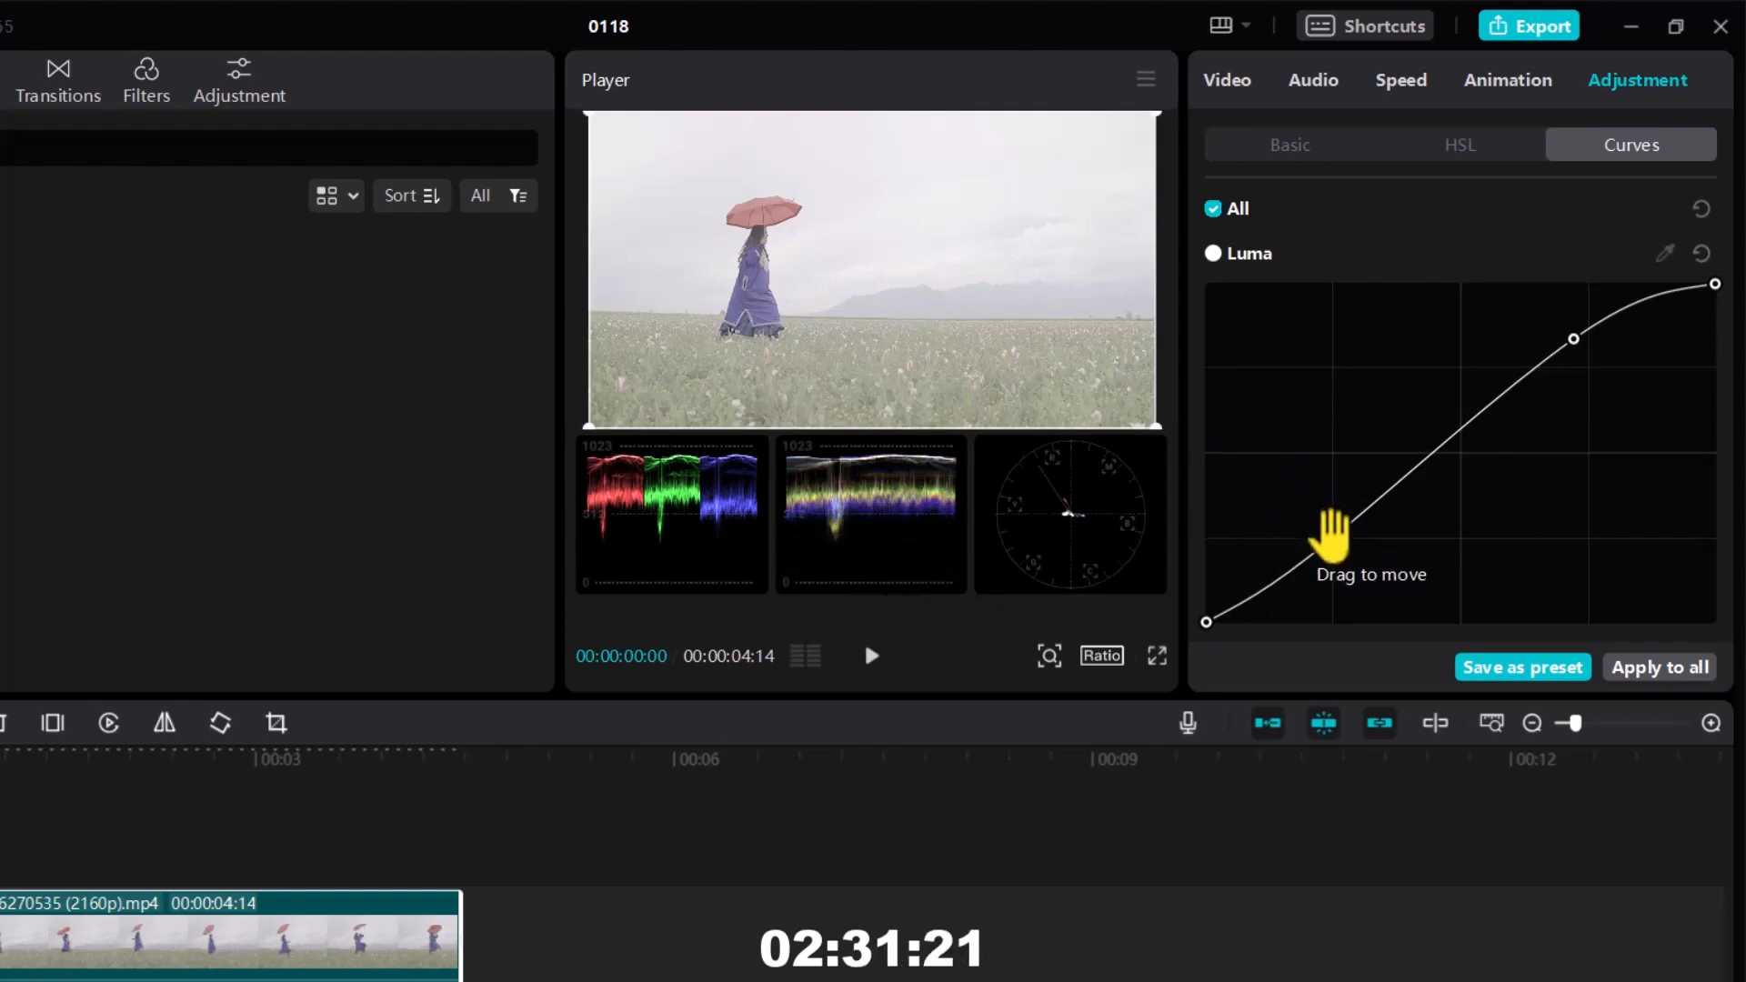
{"action": "left_click_drag", "start_coordinate": [1334, 538], "coordinate": [1364, 577]}
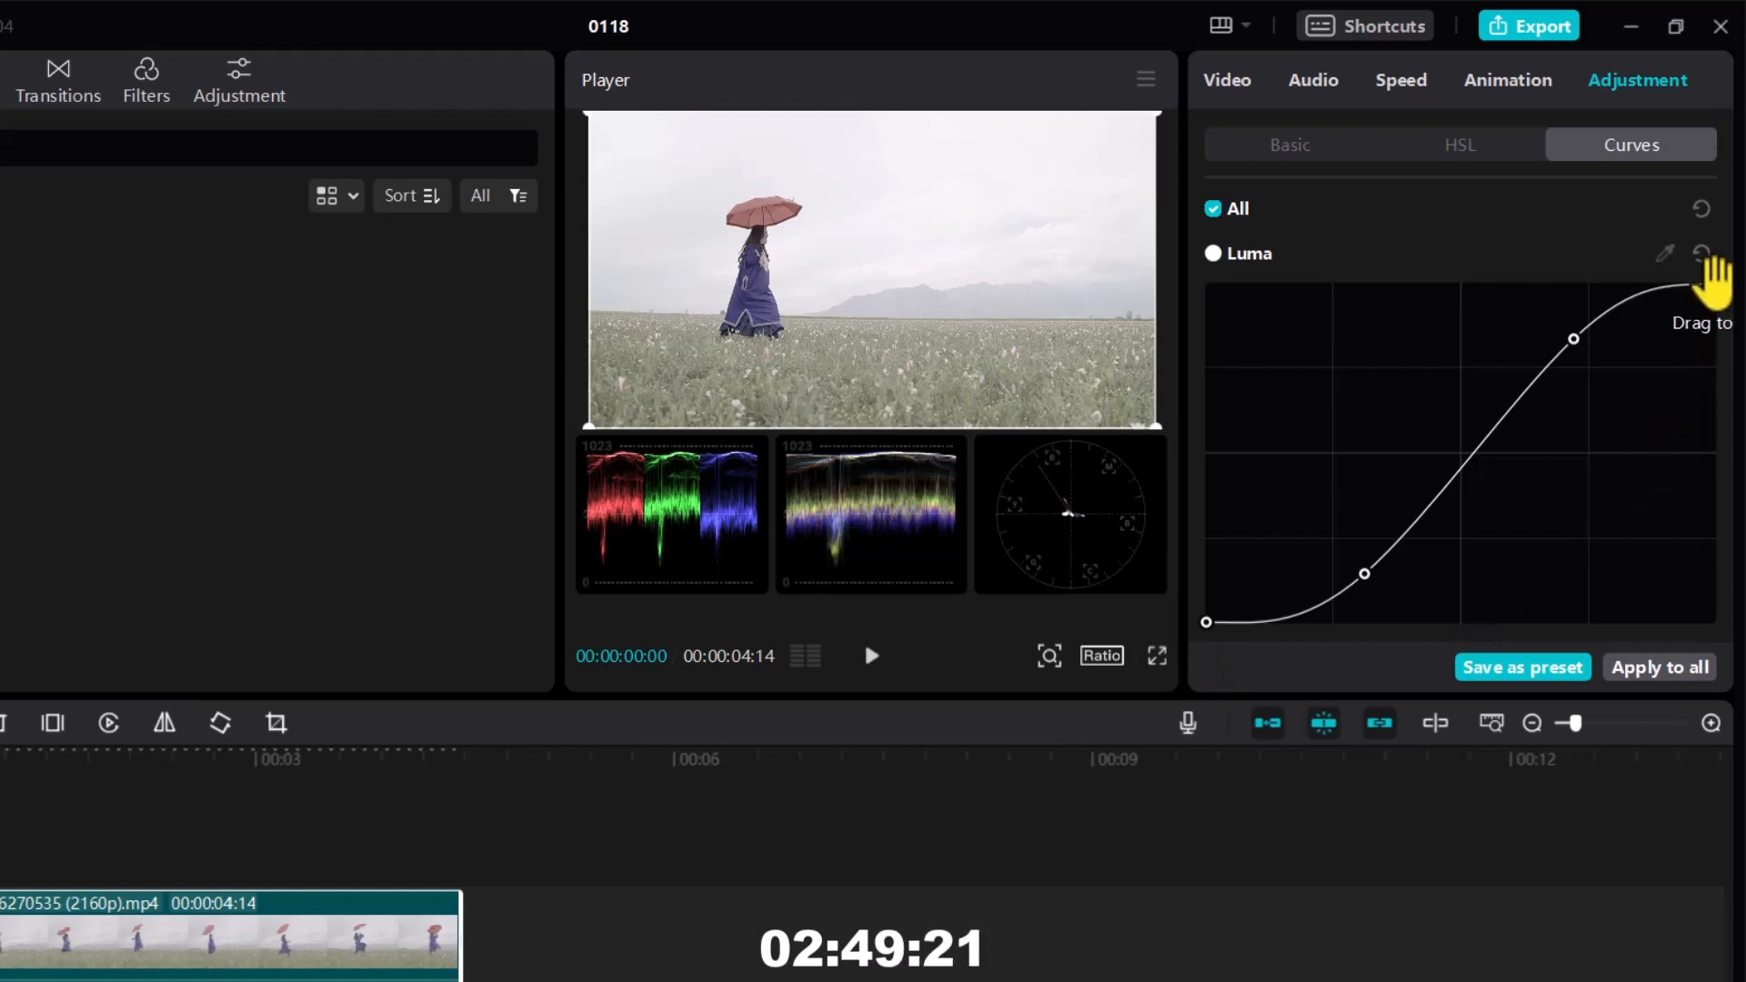
{"action": "mouse_move", "coordinate": [1712, 284]}
{"action": "left_mouse_down"}
{"action": "mouse_move", "coordinate": [1710, 340]}
{"action": "mouse_move", "coordinate": [1715, 297]}
{"action": "left_mouse_up"}
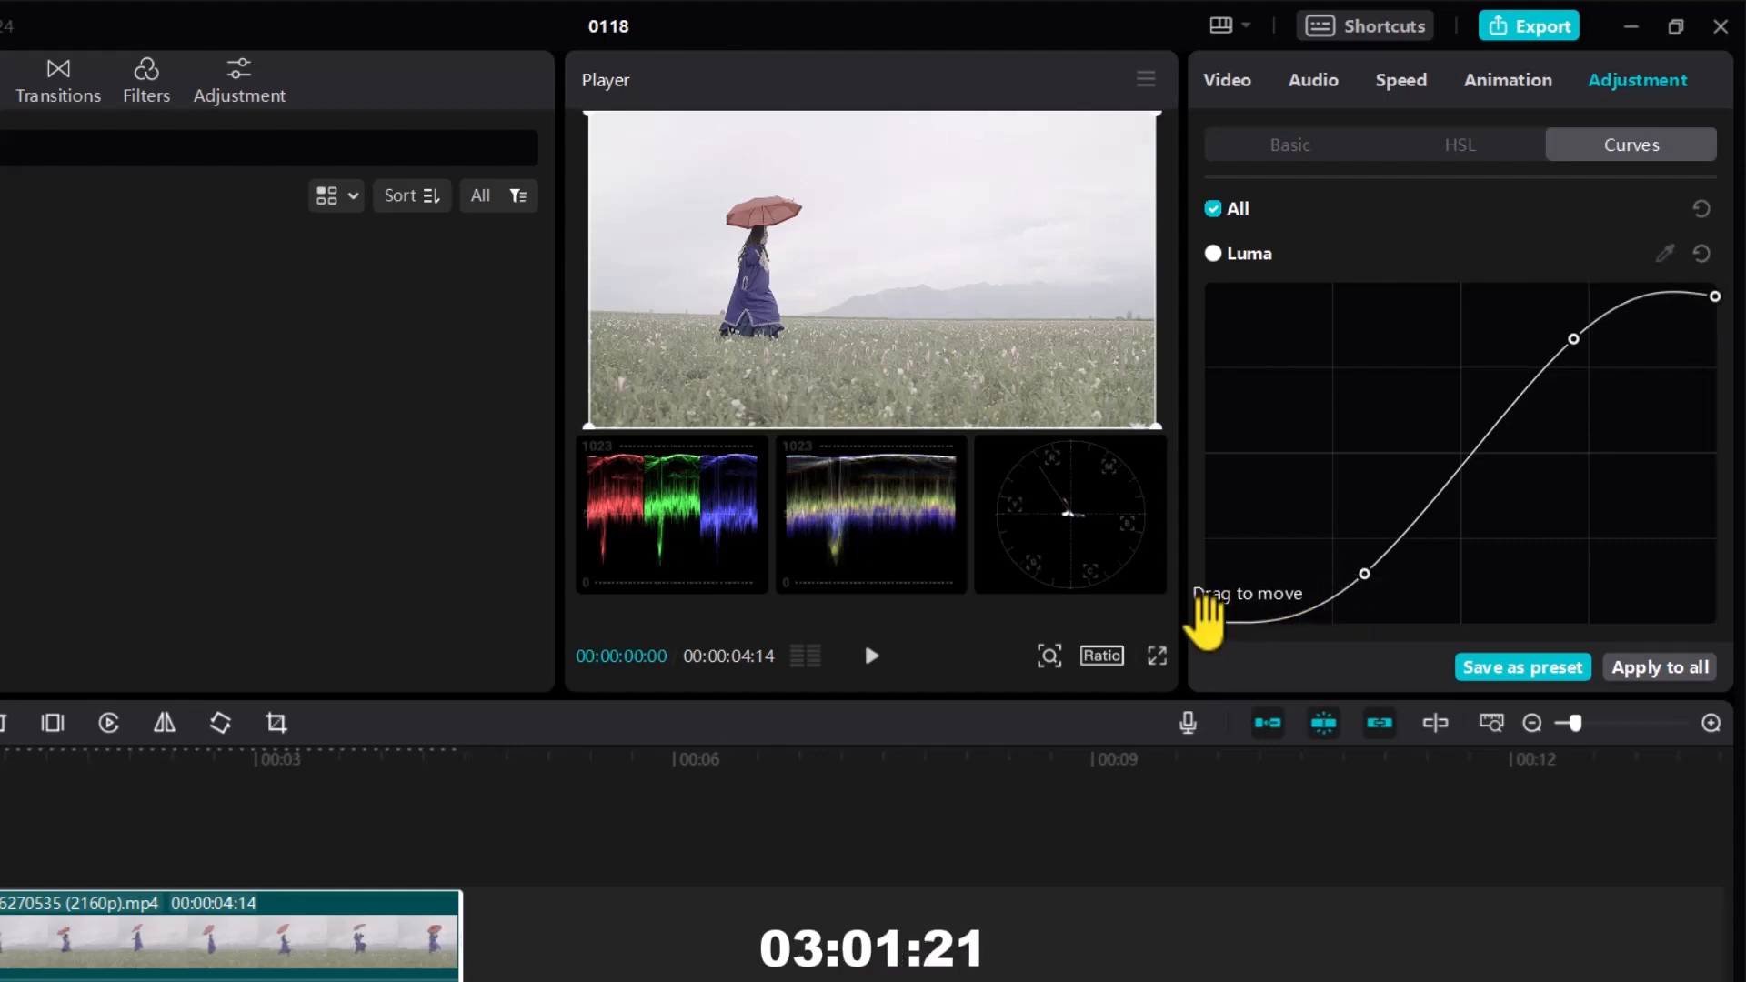
{"action": "mouse_move", "coordinate": [1207, 621]}
{"action": "left_mouse_down"}
{"action": "mouse_move", "coordinate": [1209, 584]}
{"action": "mouse_move", "coordinate": [1206, 612]}
{"action": "left_mouse_up"}
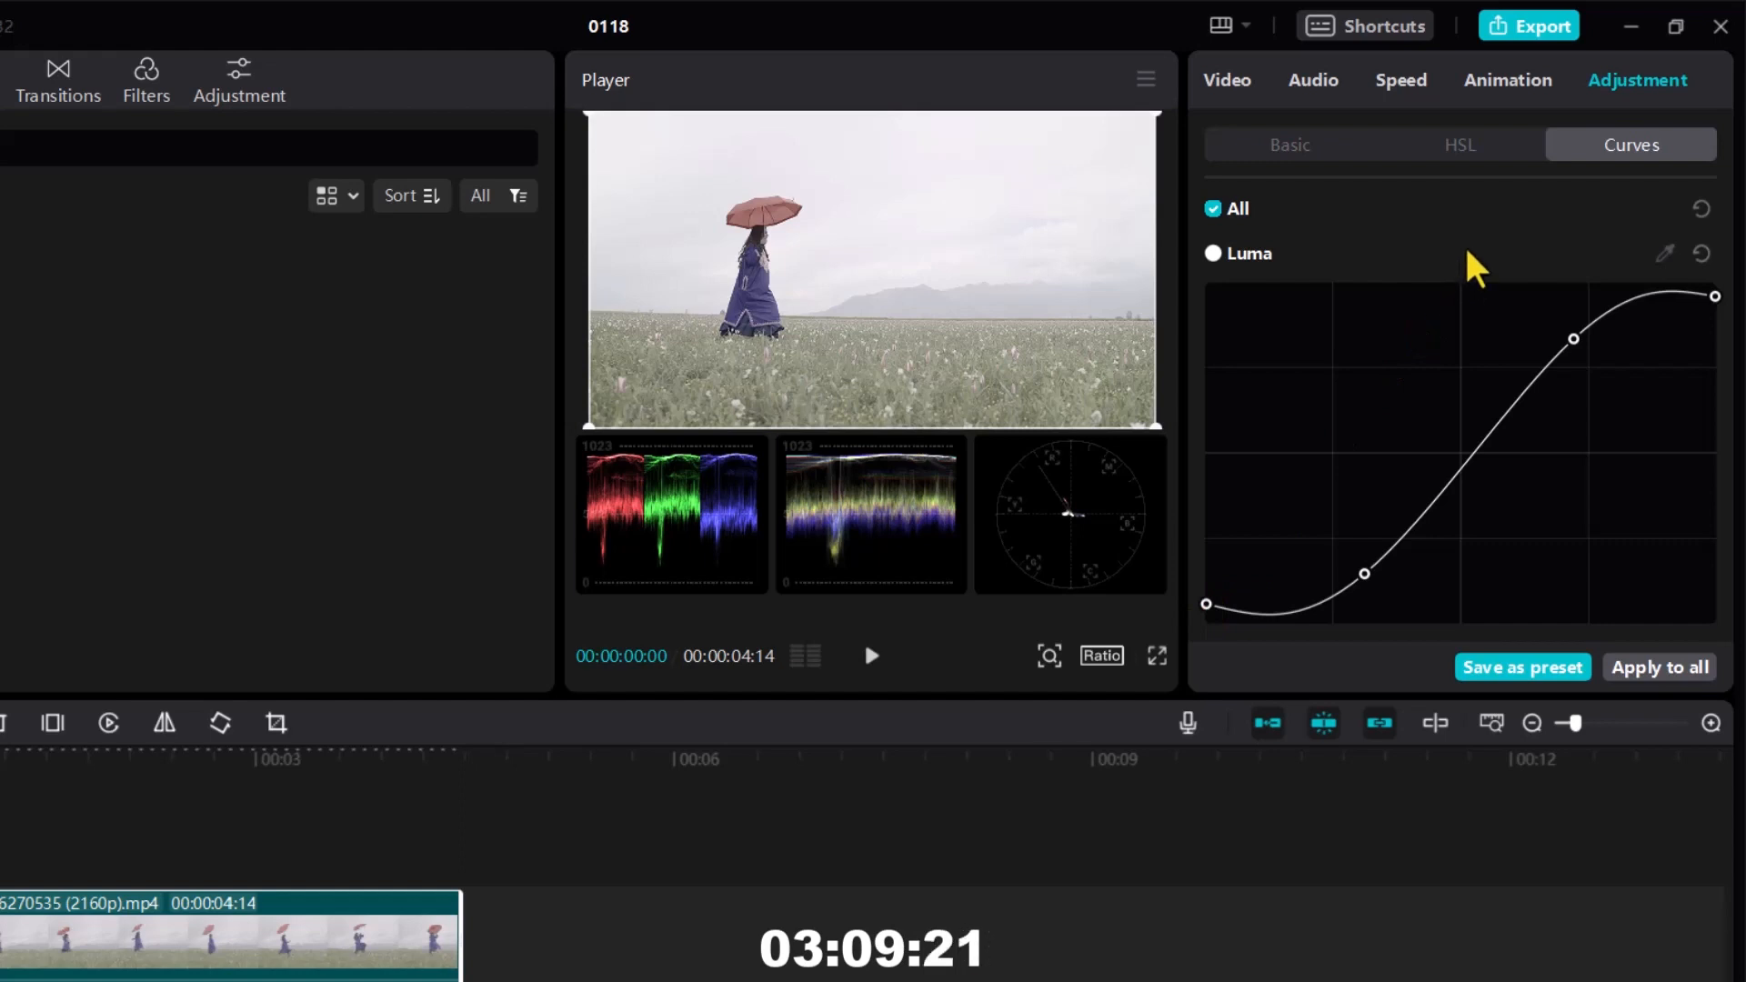
Step: Set the clip's overall Saturation to 50 in the basic color adjustments
{"action": "left_click", "coordinate": [1293, 142]}
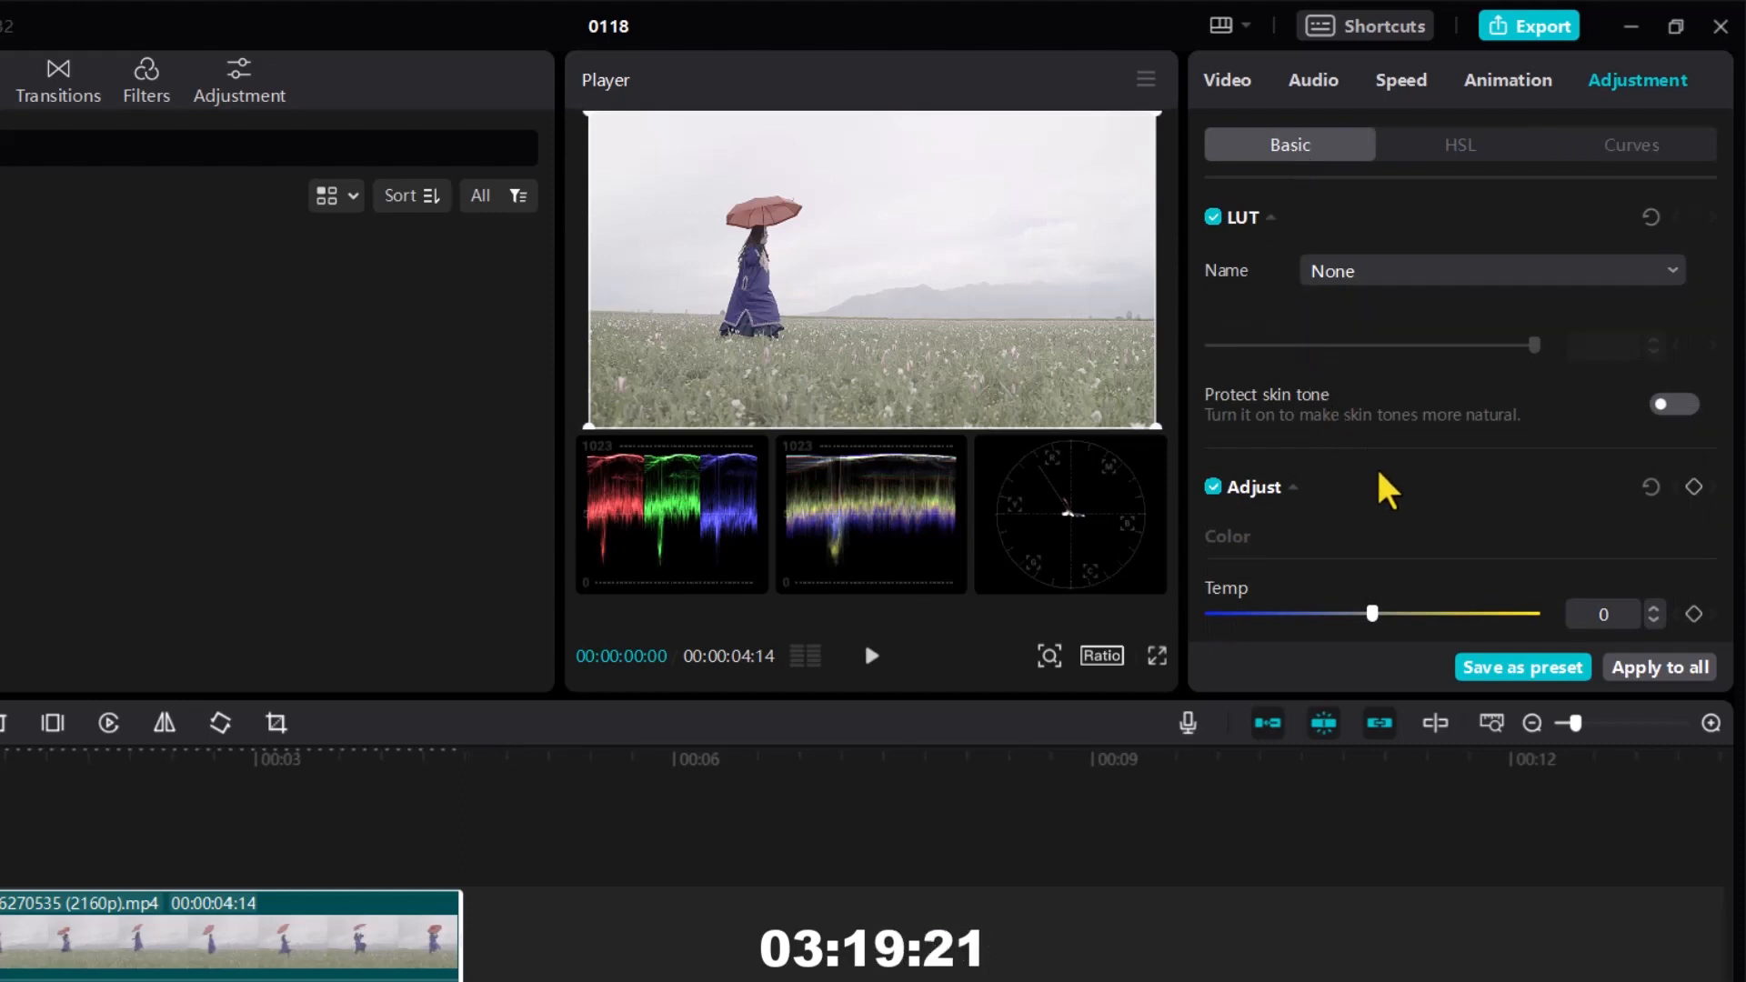
{"action": "scroll", "coordinate": [1379, 473], "scroll_direction": "down", "scroll_amount": 3}
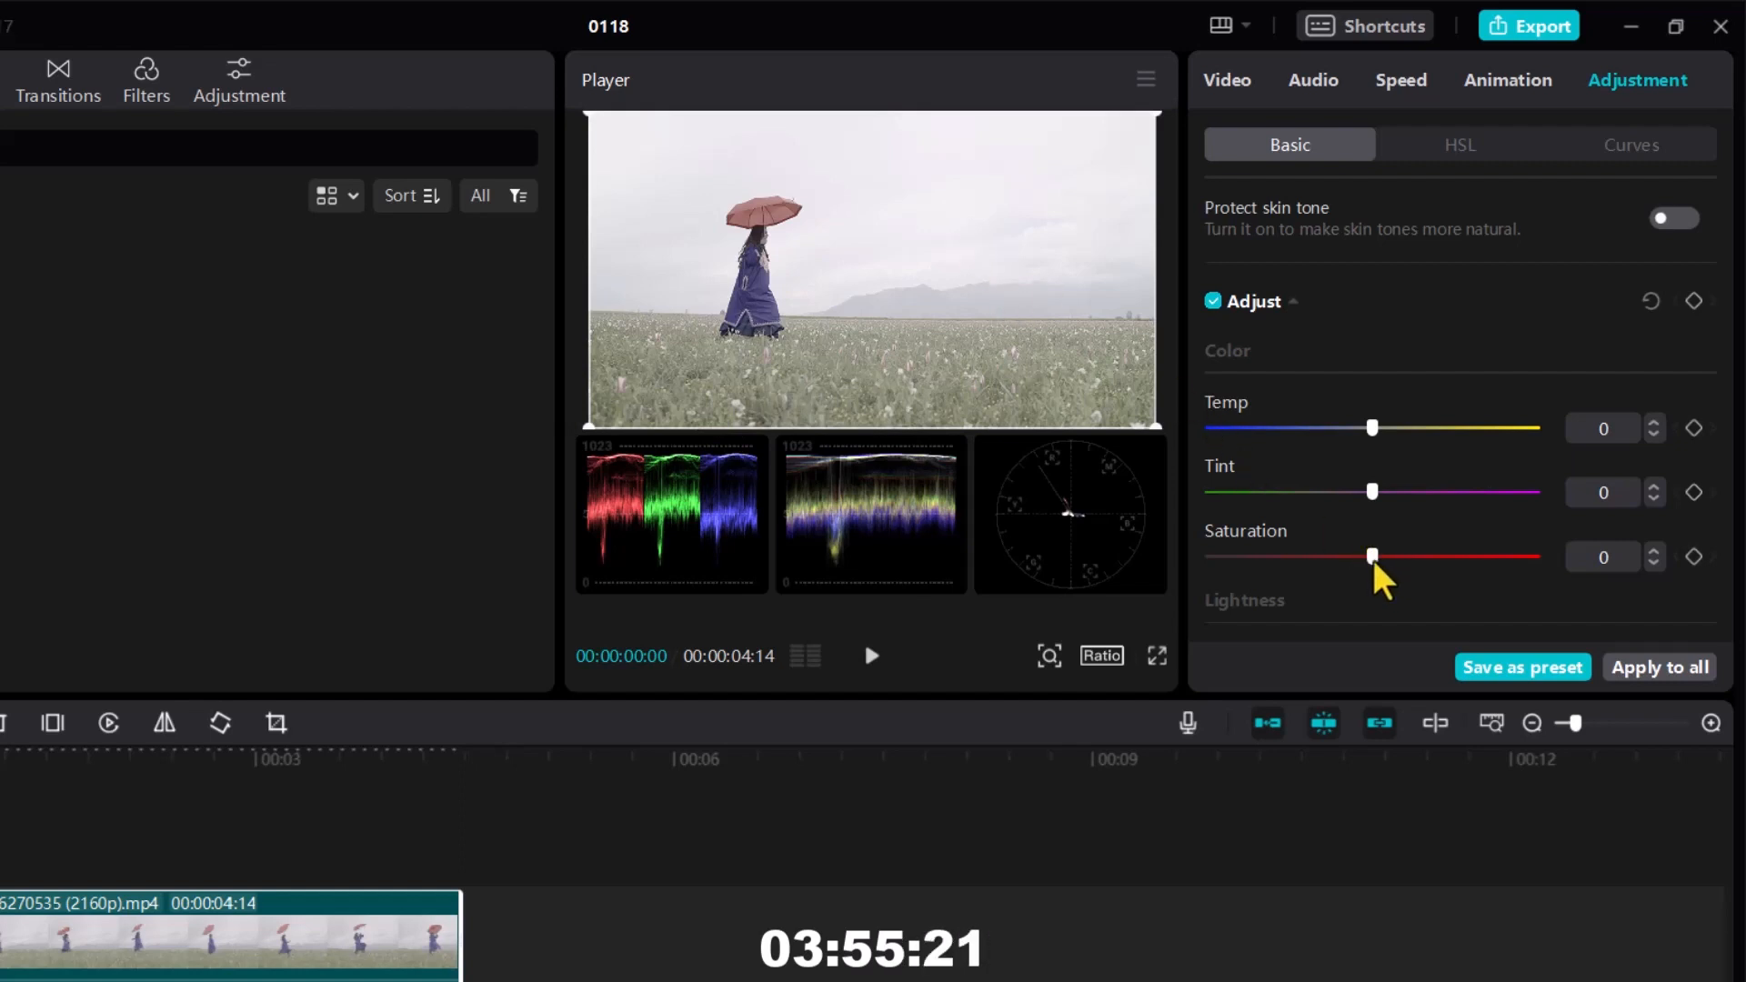
{"action": "left_click_drag", "start_coordinate": [1373, 560], "coordinate": [1546, 558]}
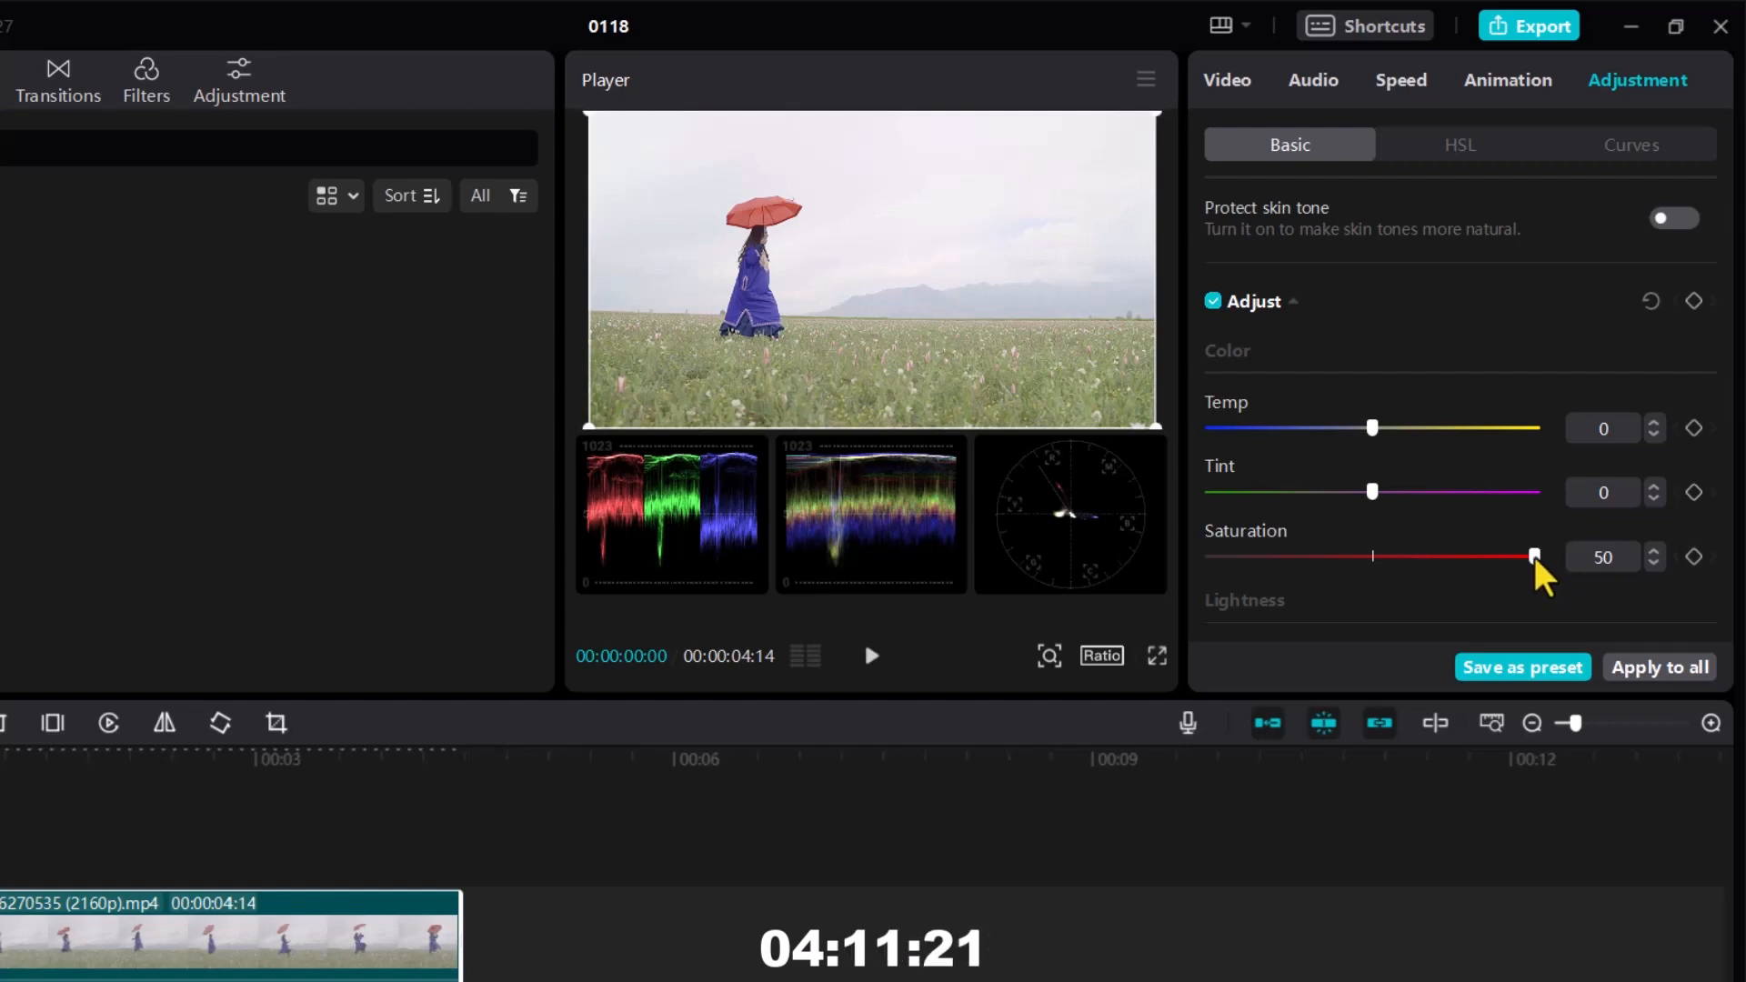
{"action": "left_click_drag", "start_coordinate": [1535, 556], "coordinate": [1596, 550]}
Step: Set the clip's Tint to -19 and its Temp to 24
{"action": "left_click_drag", "start_coordinate": [1370, 493], "coordinate": [1263, 491]}
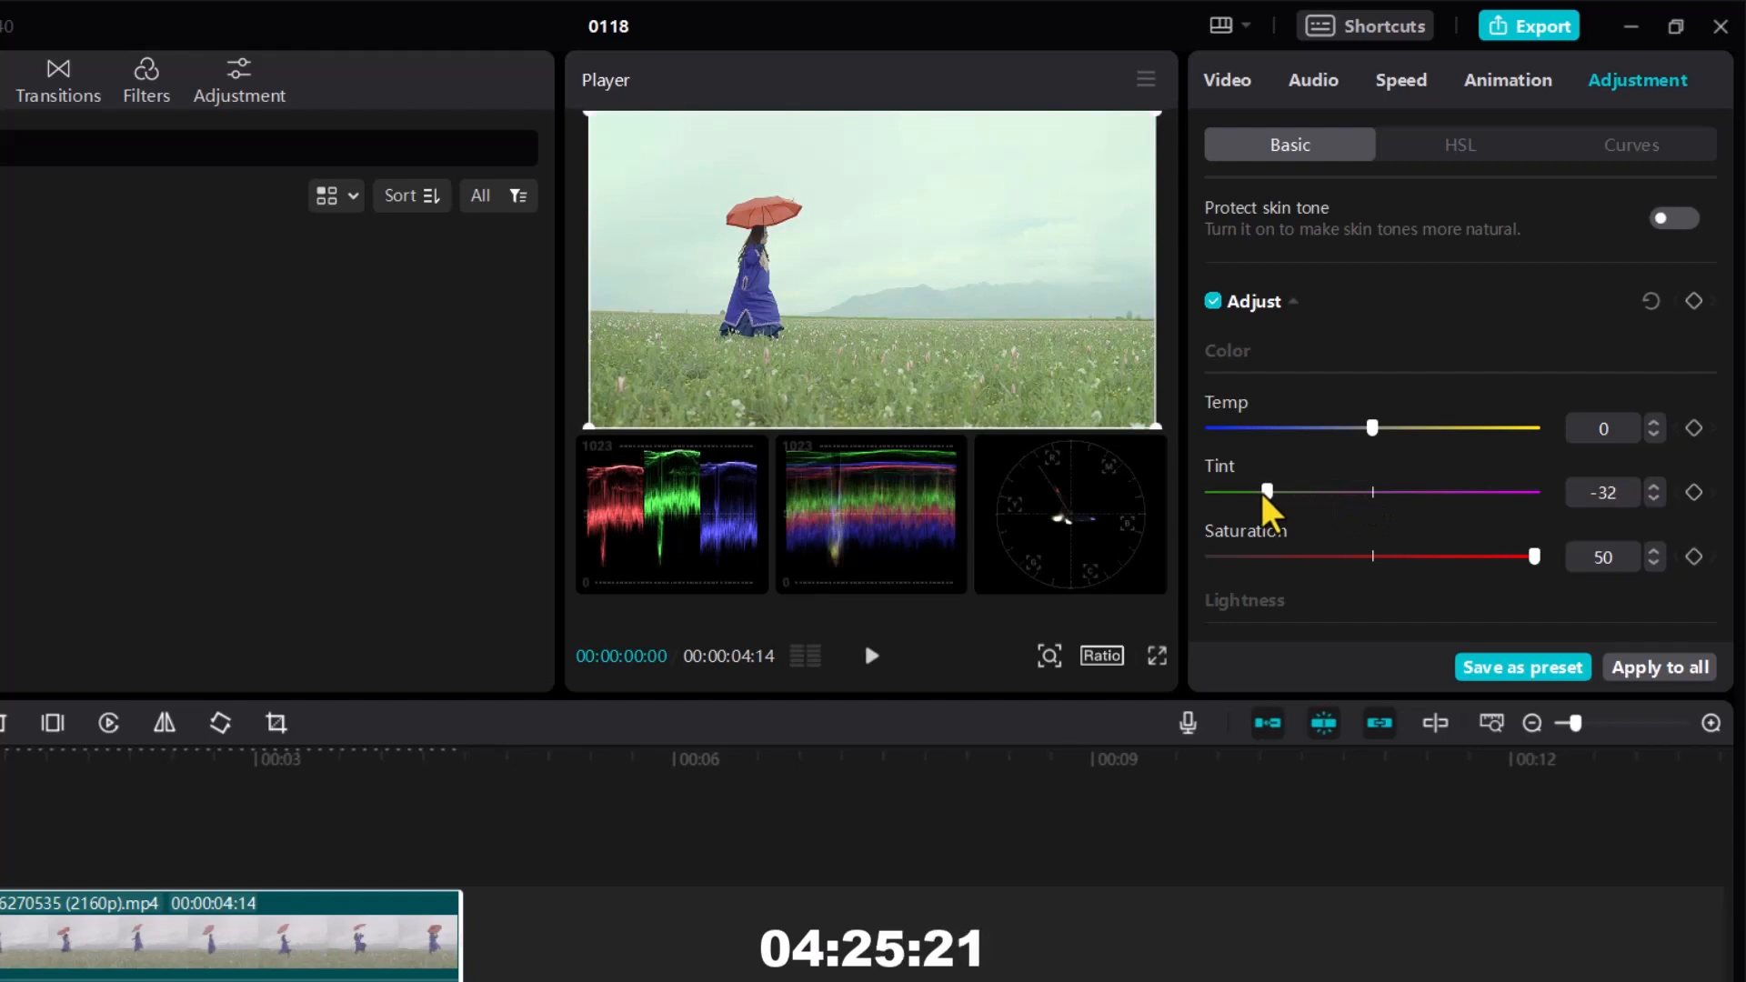
{"action": "left_click_drag", "start_coordinate": [1264, 494], "coordinate": [1306, 499]}
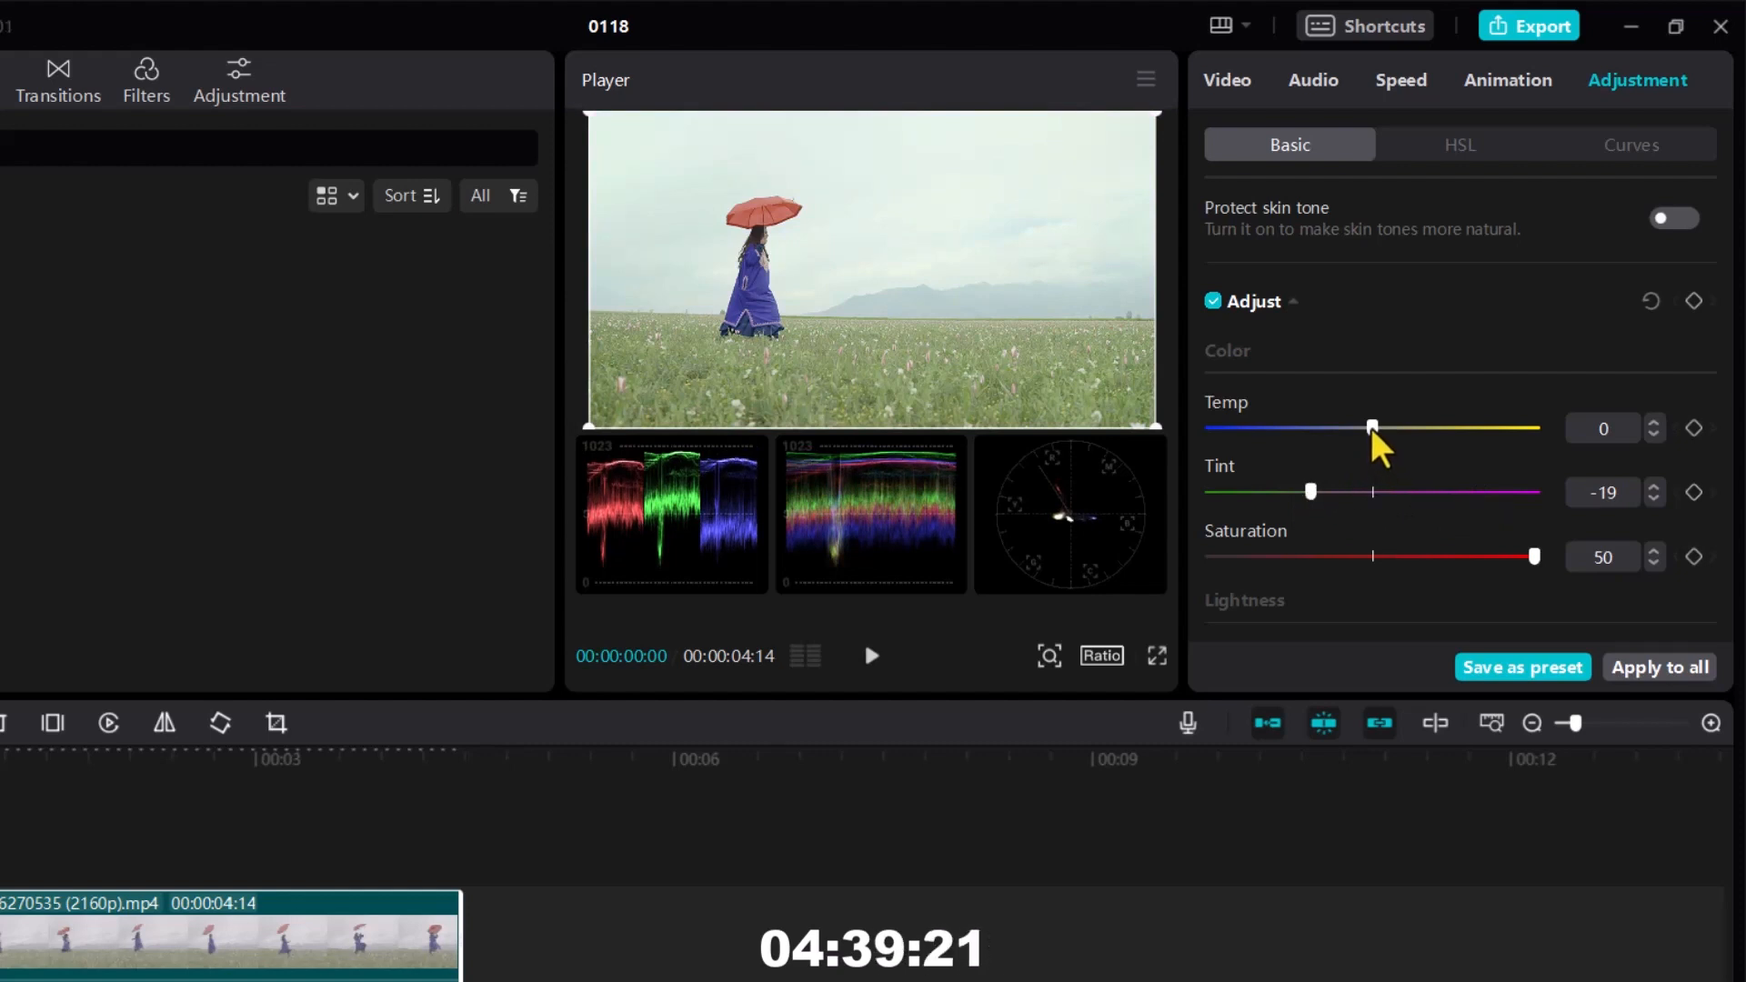
{"action": "left_click_drag", "start_coordinate": [1374, 431], "coordinate": [1448, 431]}
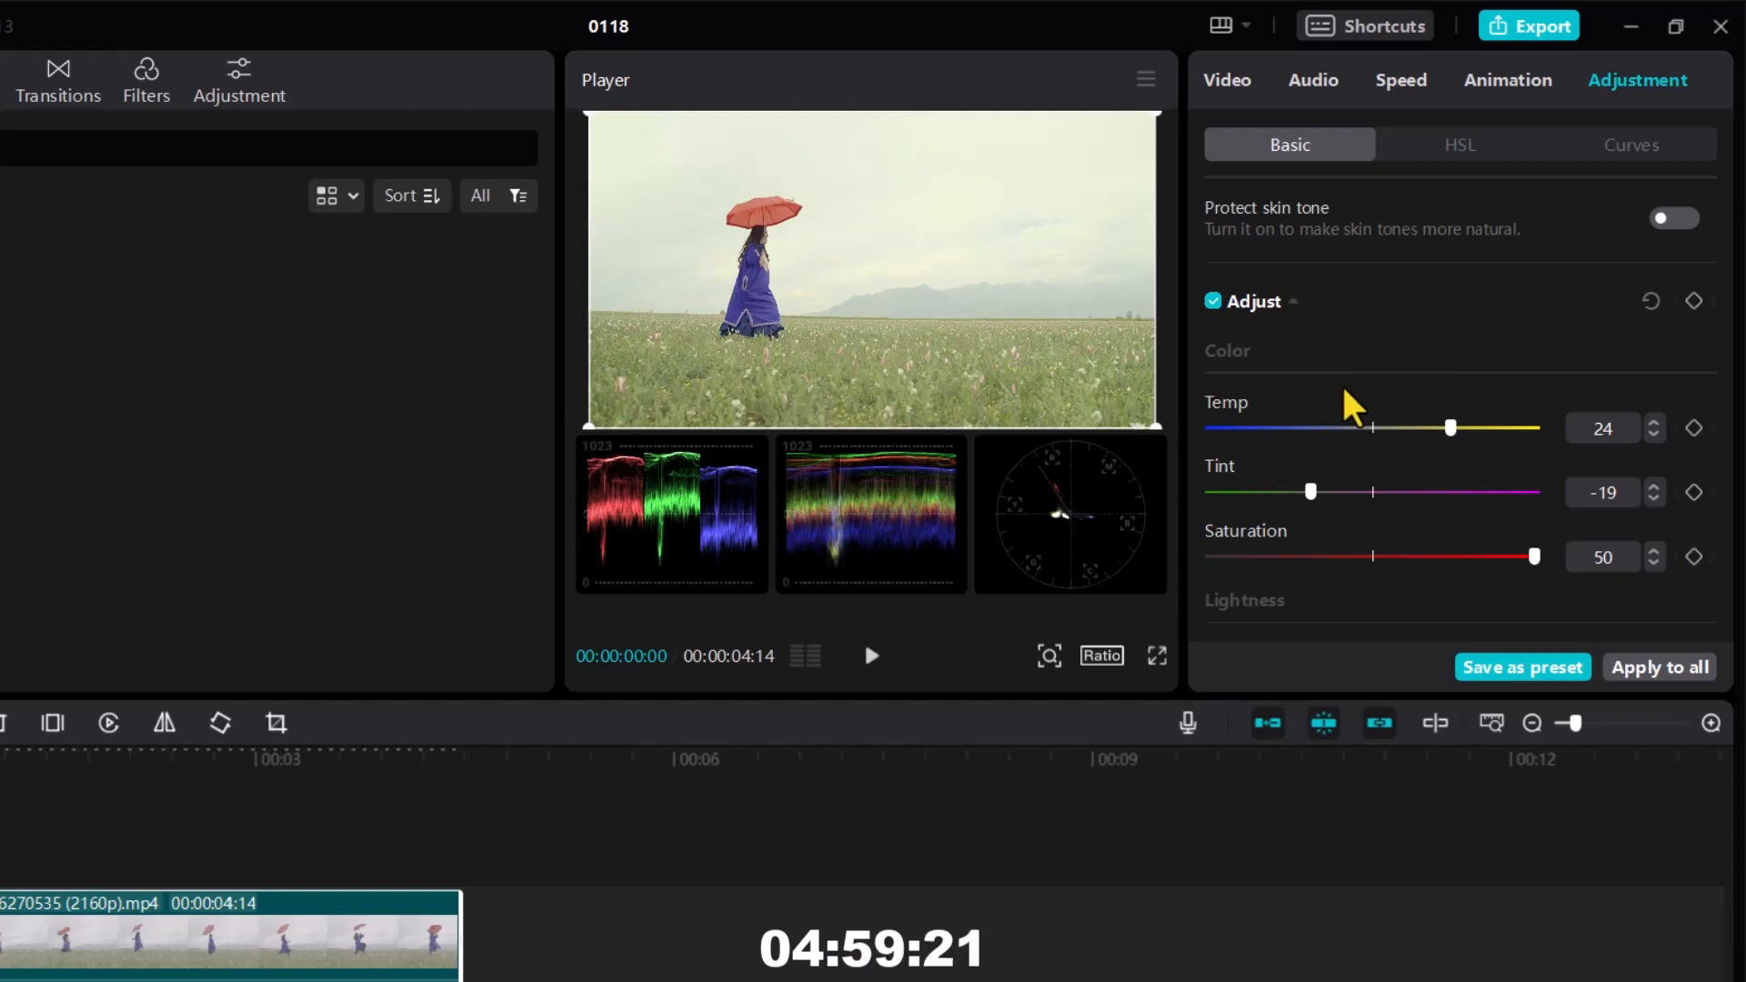
Step: Try stronger and weaker red saturation in the HSL adjustments and settle on 80
{"action": "left_click", "coordinate": [1460, 150]}
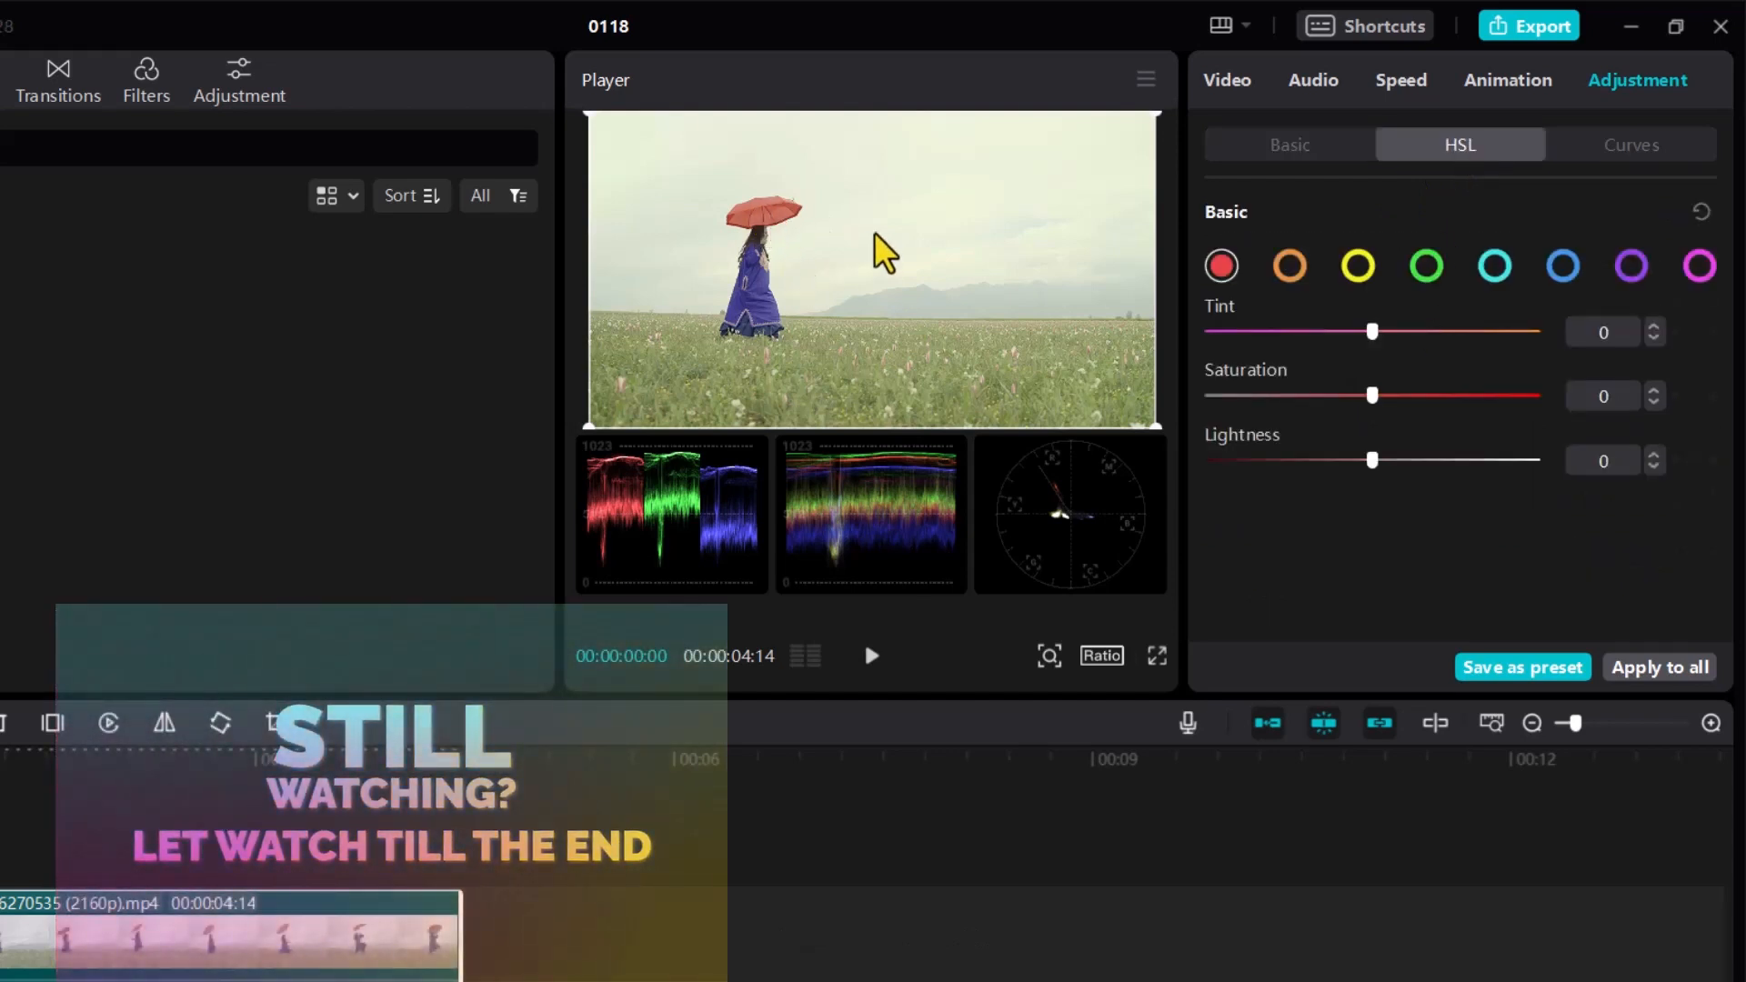
{"action": "left_click_drag", "start_coordinate": [1373, 397], "coordinate": [1451, 397]}
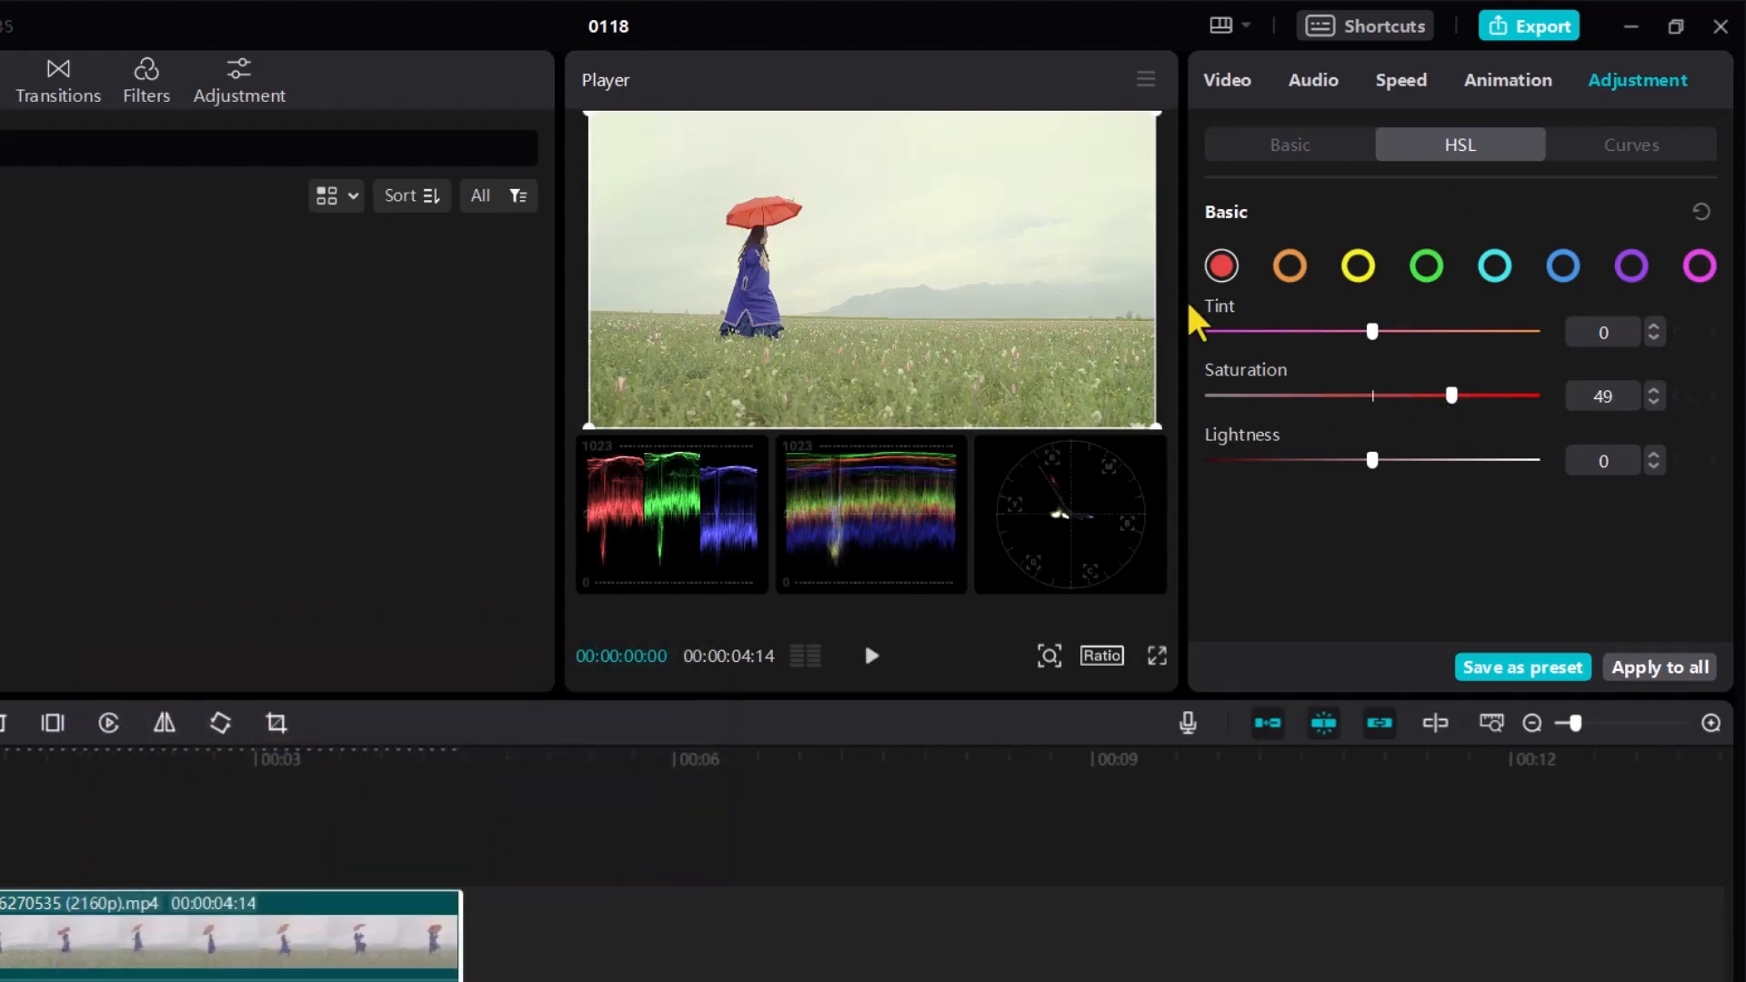
{"action": "left_click_drag", "start_coordinate": [1452, 396], "coordinate": [1373, 397]}
{"action": "left_click_drag", "start_coordinate": [1374, 396], "coordinate": [1219, 394]}
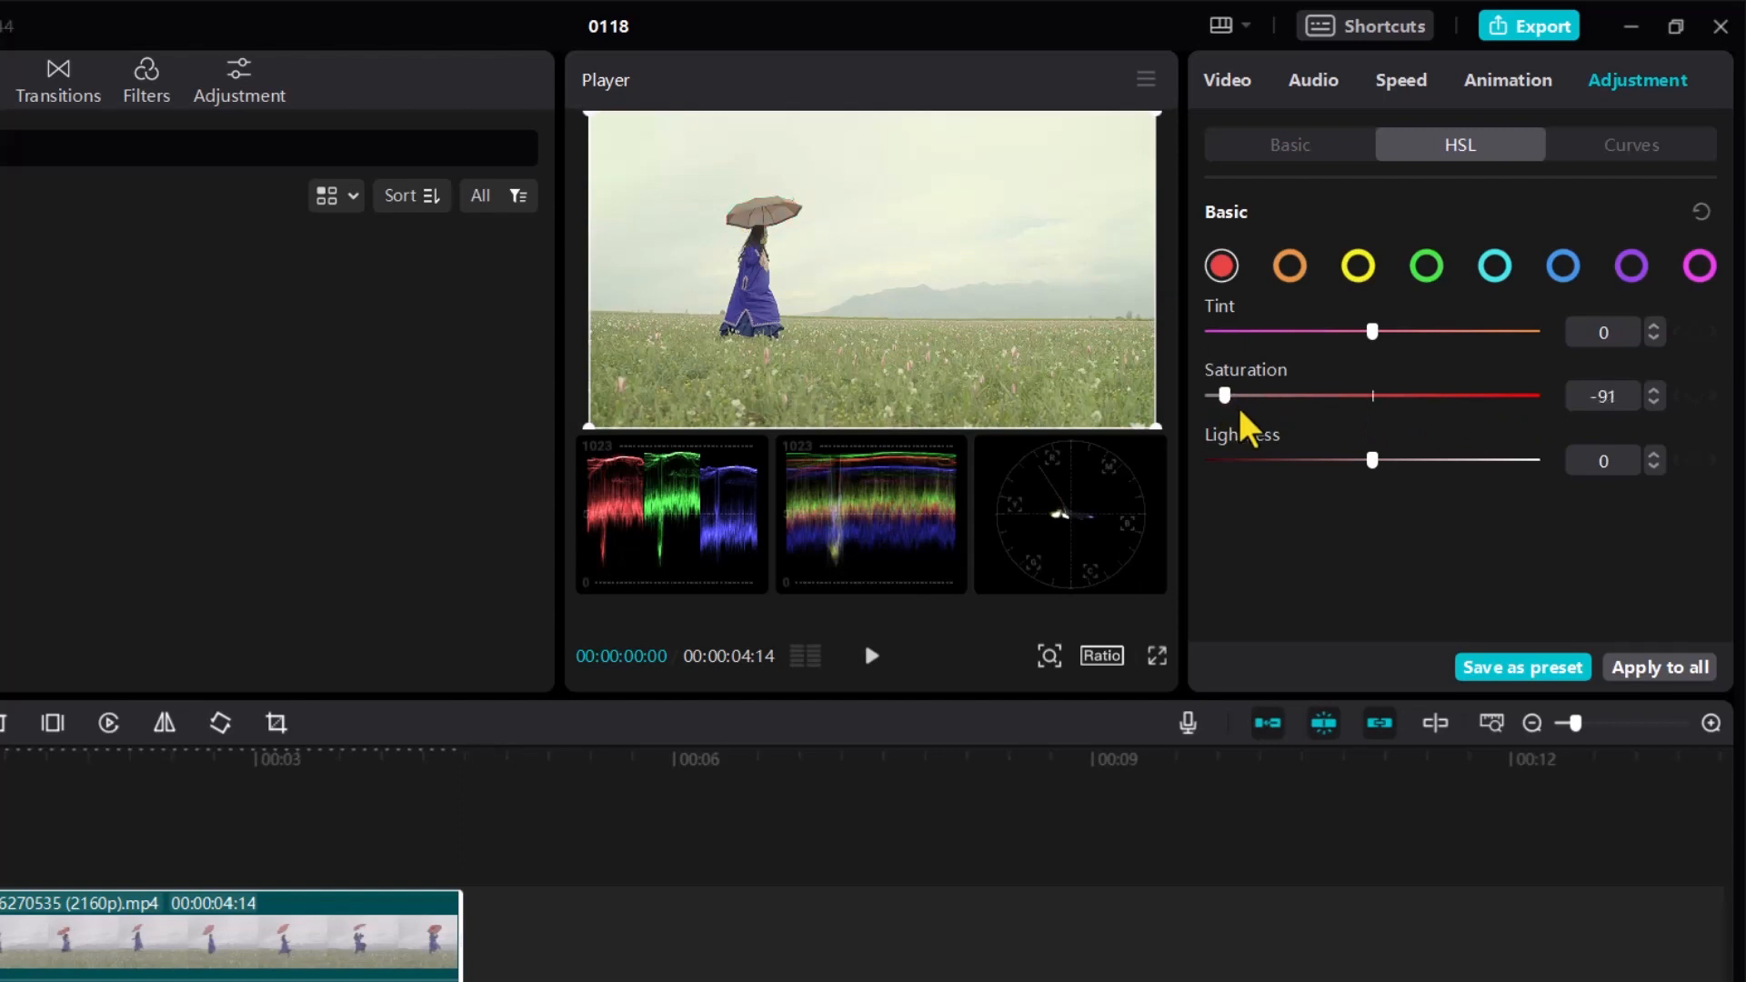
{"action": "left_click_drag", "start_coordinate": [1225, 396], "coordinate": [1493, 398]}
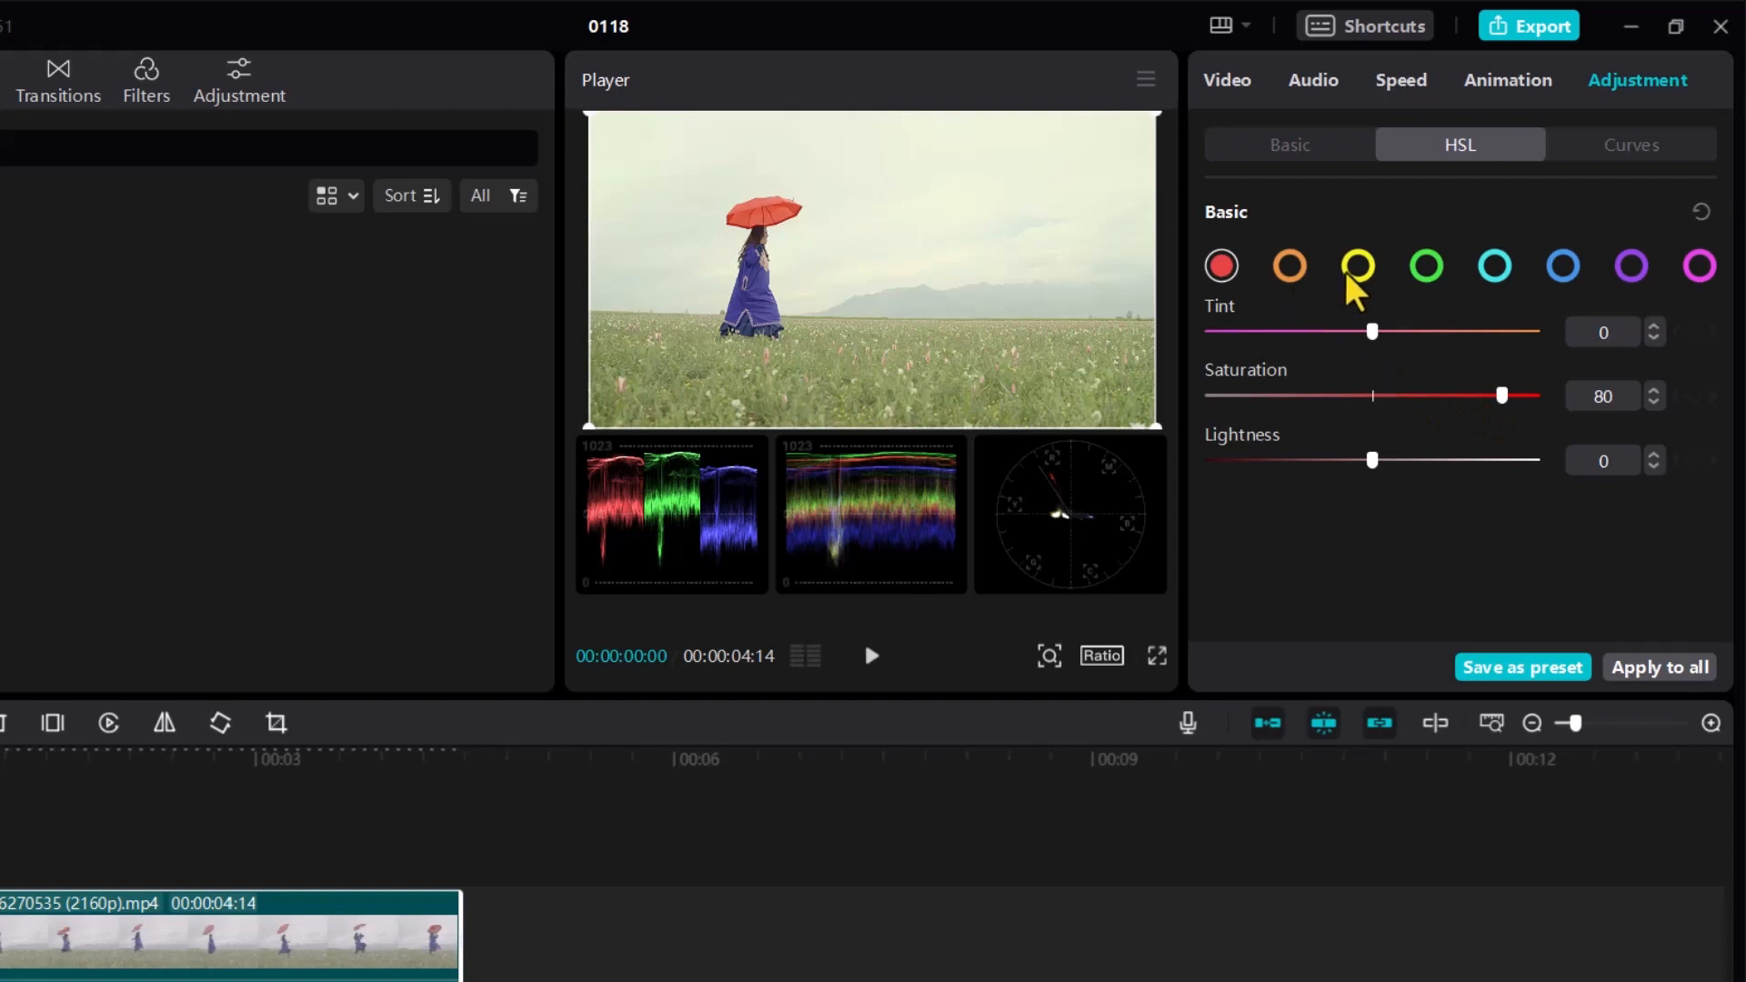
Step: Set the saturation of the green range to 54 in the HSL adjustments, keeping its tint at 0
{"action": "left_click", "coordinate": [1427, 278]}
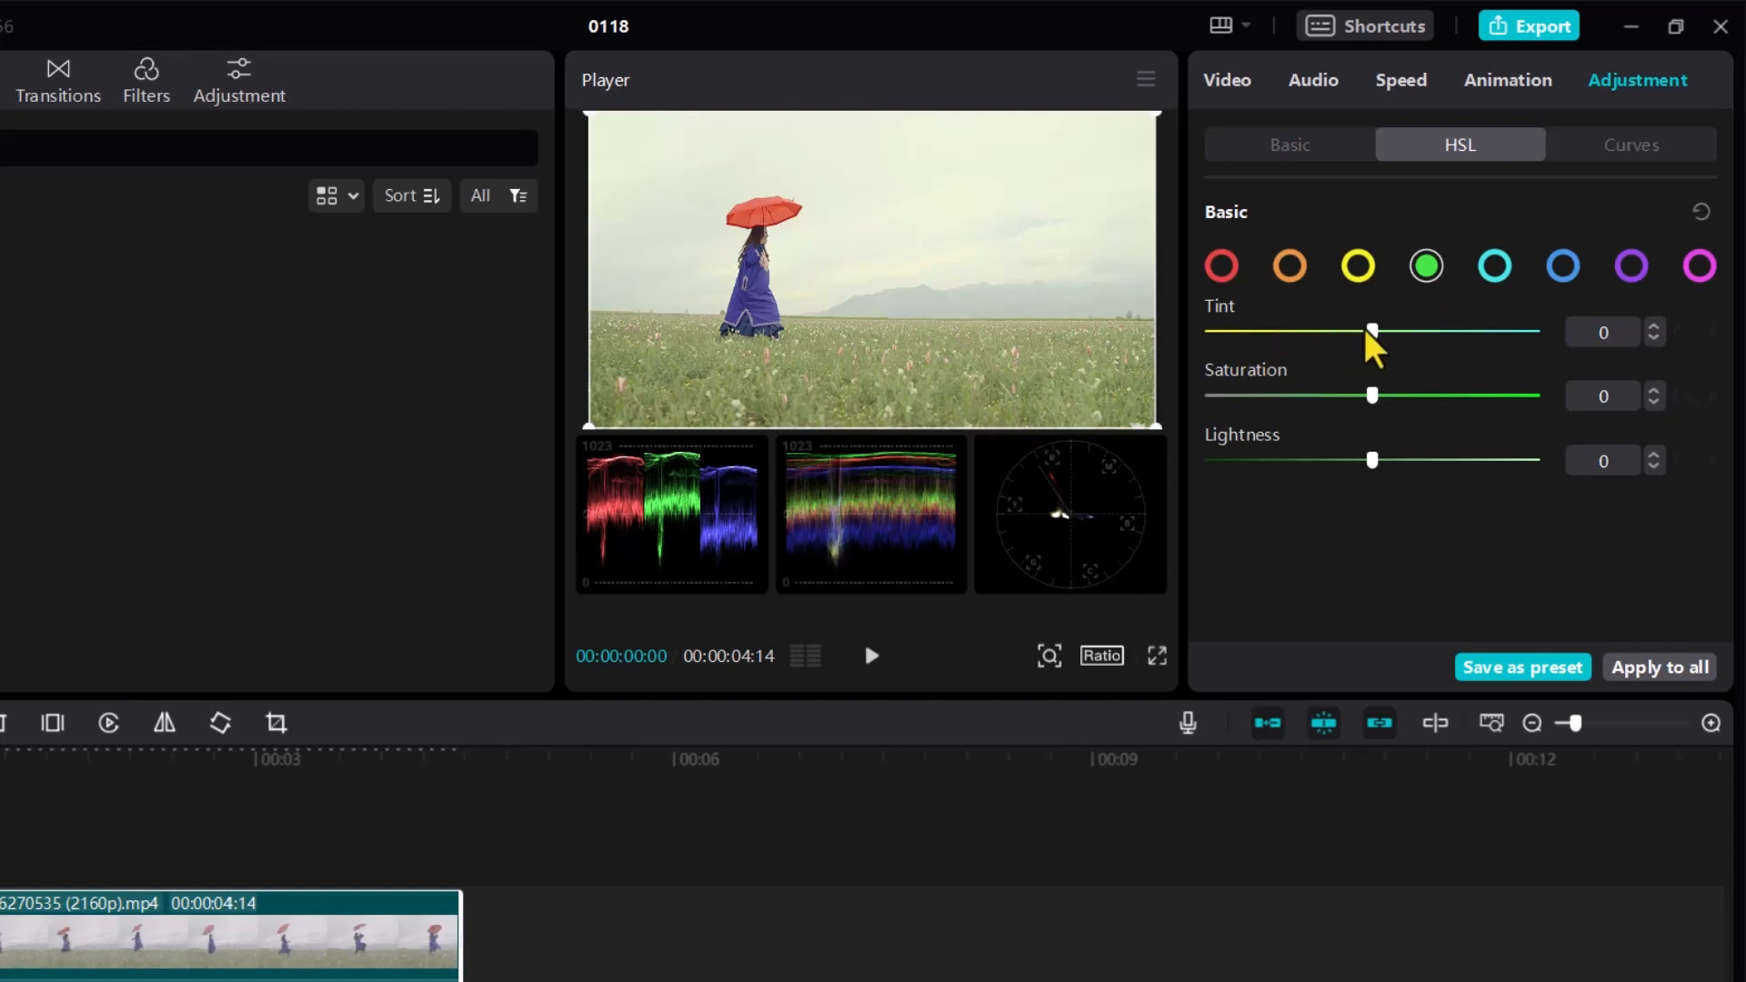
{"action": "mouse_move", "coordinate": [1372, 330]}
{"action": "left_mouse_down"}
{"action": "mouse_move", "coordinate": [1295, 331]}
{"action": "mouse_move", "coordinate": [1372, 333]}
{"action": "left_mouse_up"}
{"action": "left_click_drag", "start_coordinate": [1372, 393], "coordinate": [1456, 391]}
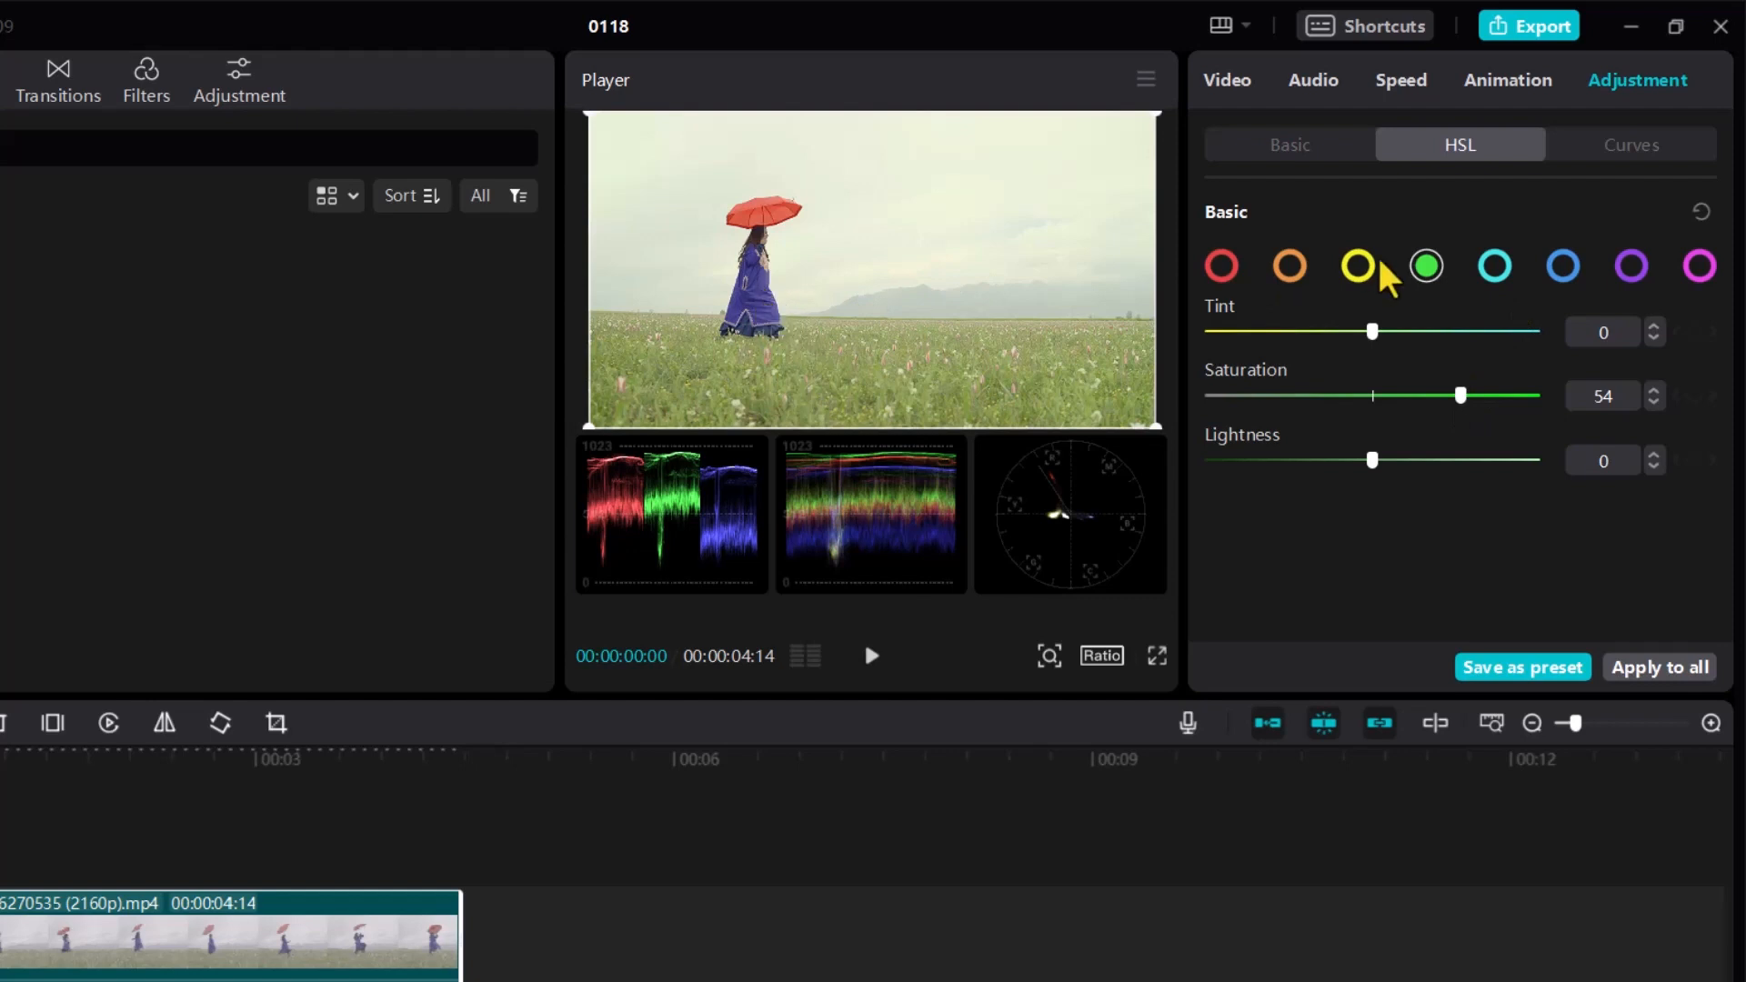
Step: Set the blue range's tint to 3 and its saturation to 75 in the HSL adjustments
{"action": "left_click", "coordinate": [1557, 273]}
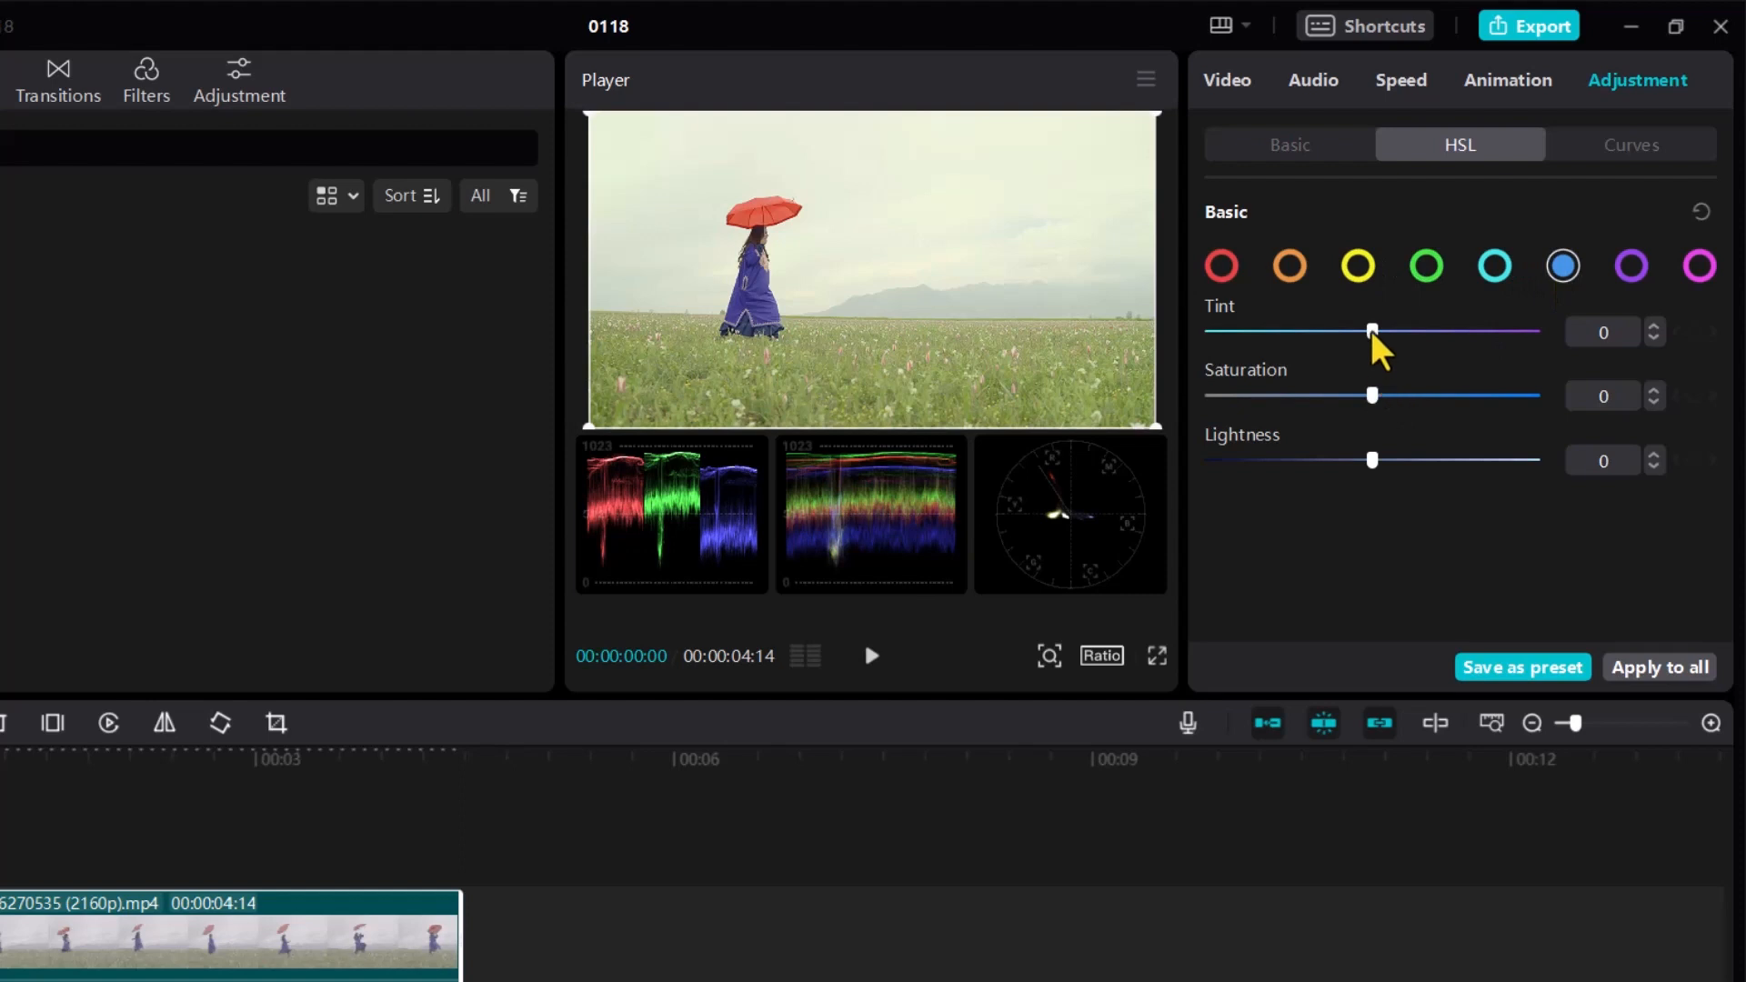
{"action": "mouse_move", "coordinate": [1371, 331]}
{"action": "left_mouse_down"}
{"action": "mouse_move", "coordinate": [1301, 333]}
{"action": "mouse_move", "coordinate": [1377, 331]}
{"action": "left_mouse_up"}
{"action": "left_click_drag", "start_coordinate": [1373, 396], "coordinate": [1493, 395]}
Step: Turn on Protect skin tone in the clip's basic adjustments
{"action": "left_click", "coordinate": [1287, 146]}
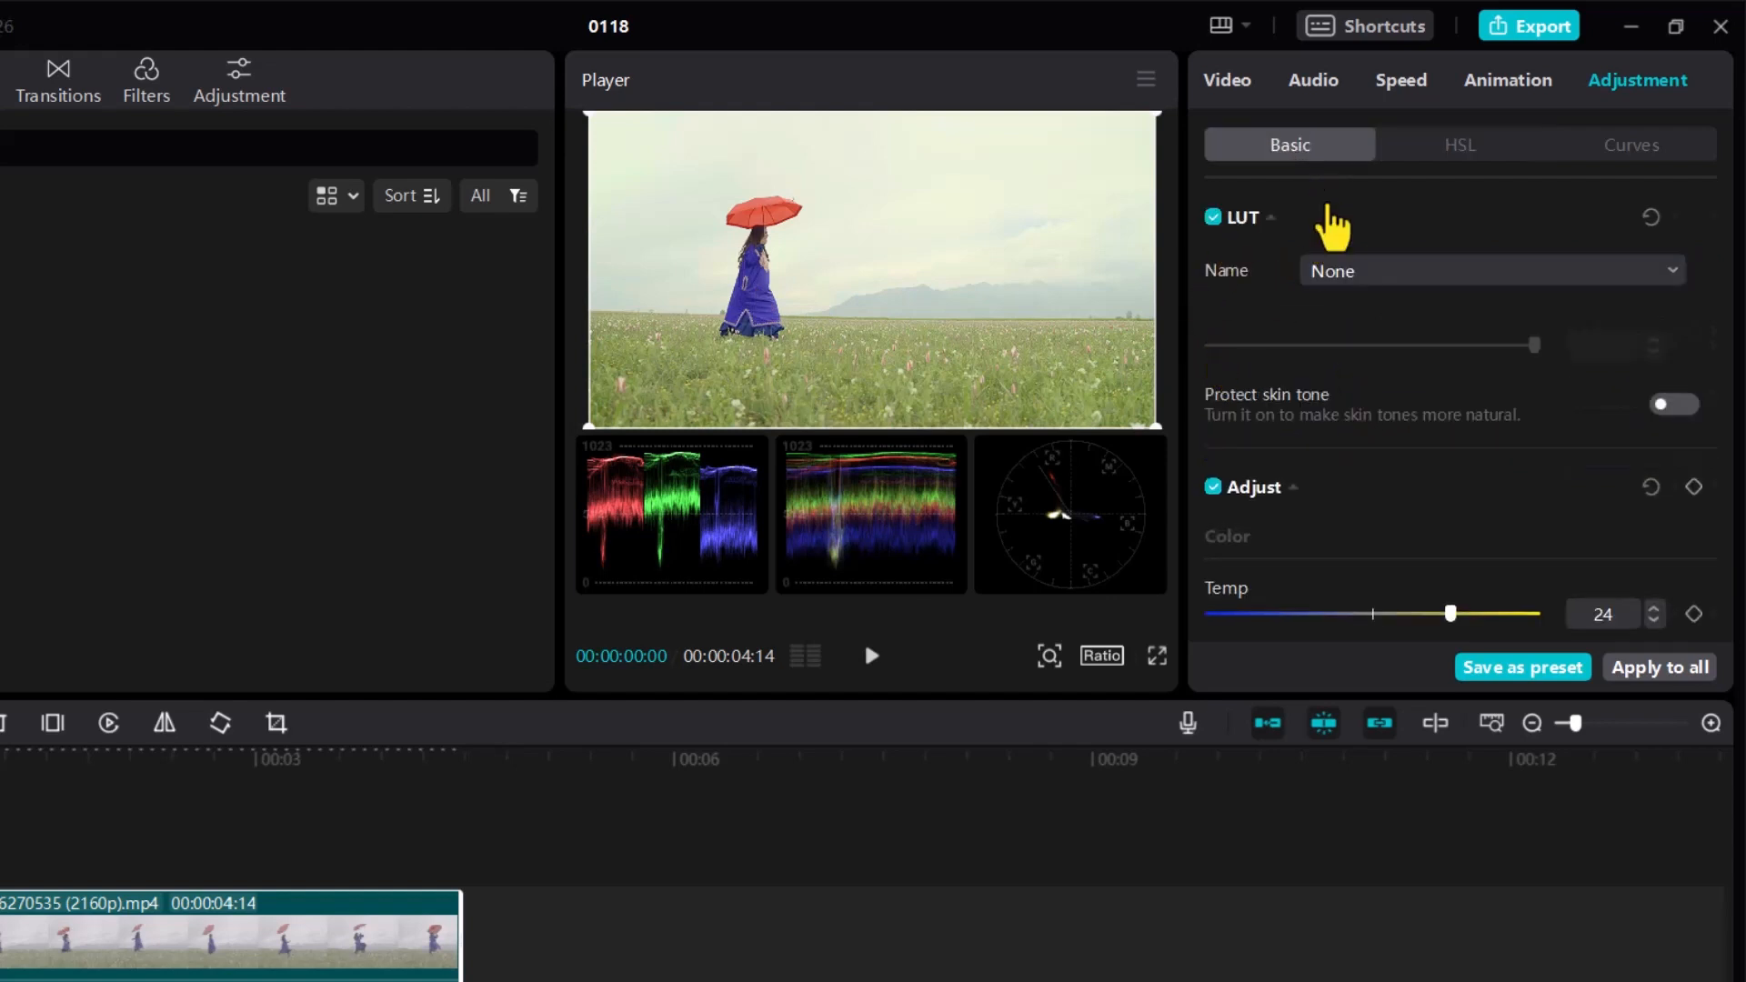
{"action": "left_click", "coordinate": [1459, 142]}
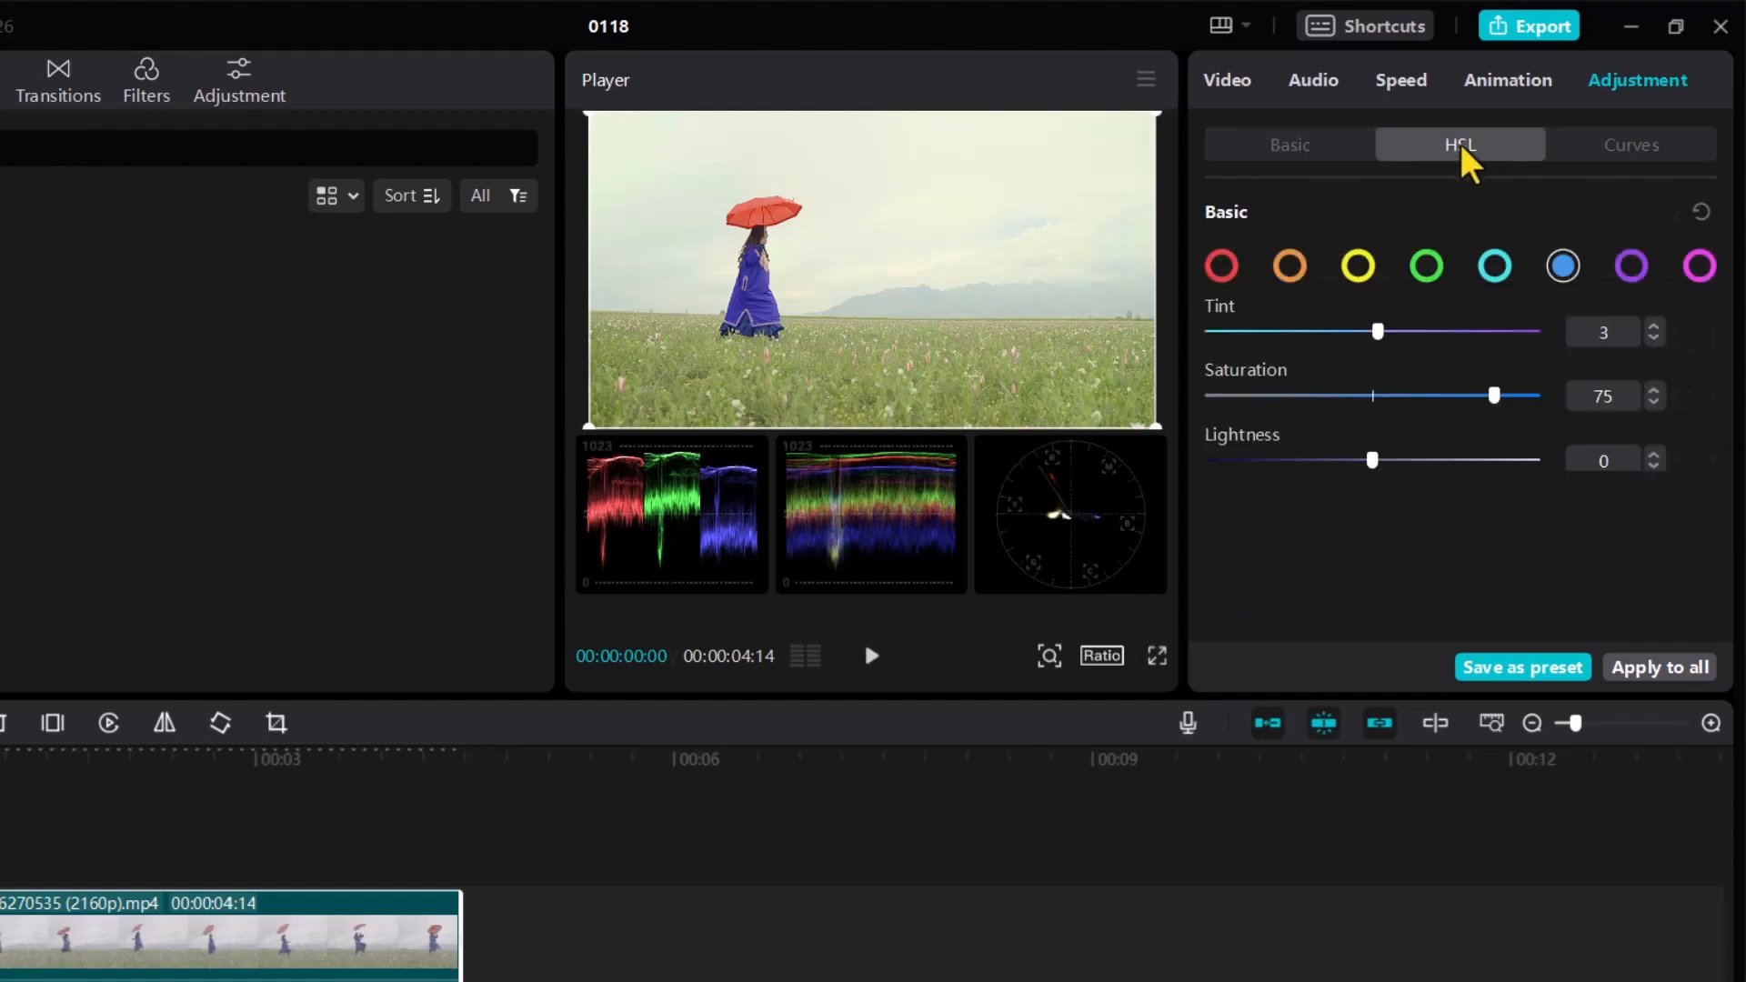
{"action": "left_click", "coordinate": [1291, 144]}
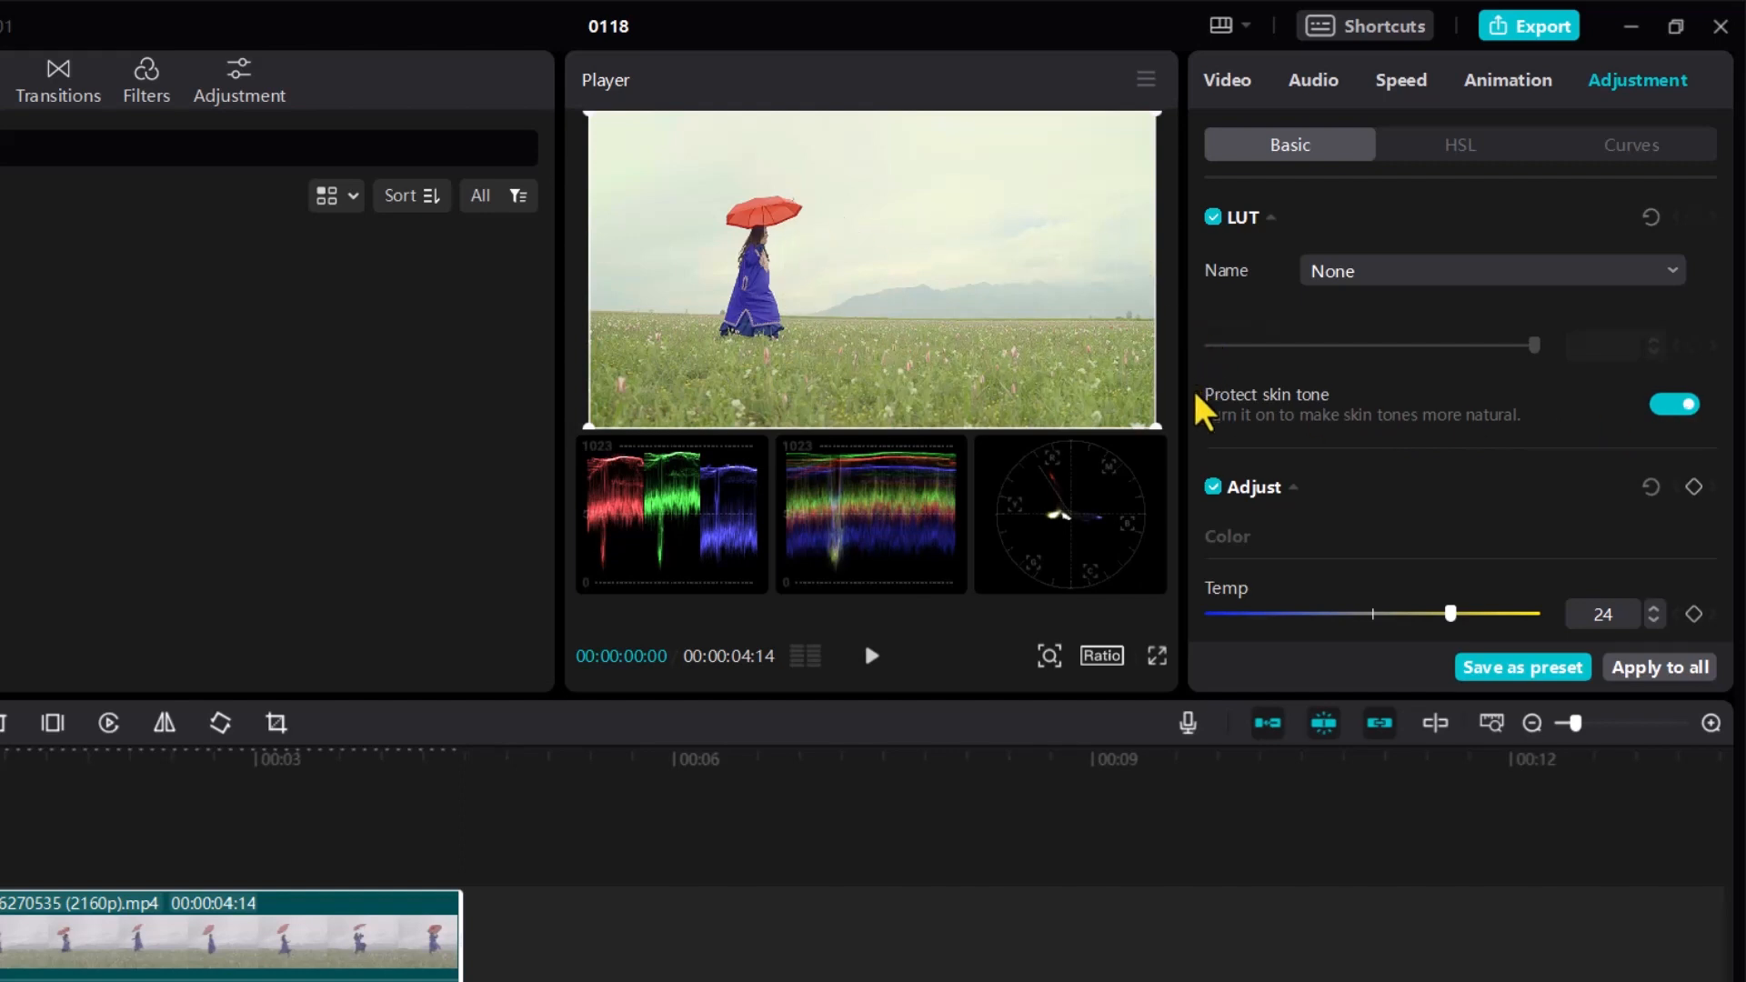
Step: Set the clip's exposure to -3 and its contrast to 7 in the basic lightness adjustments
{"action": "scroll", "coordinate": [1196, 396], "scroll_direction": "down", "scroll_amount": 5}
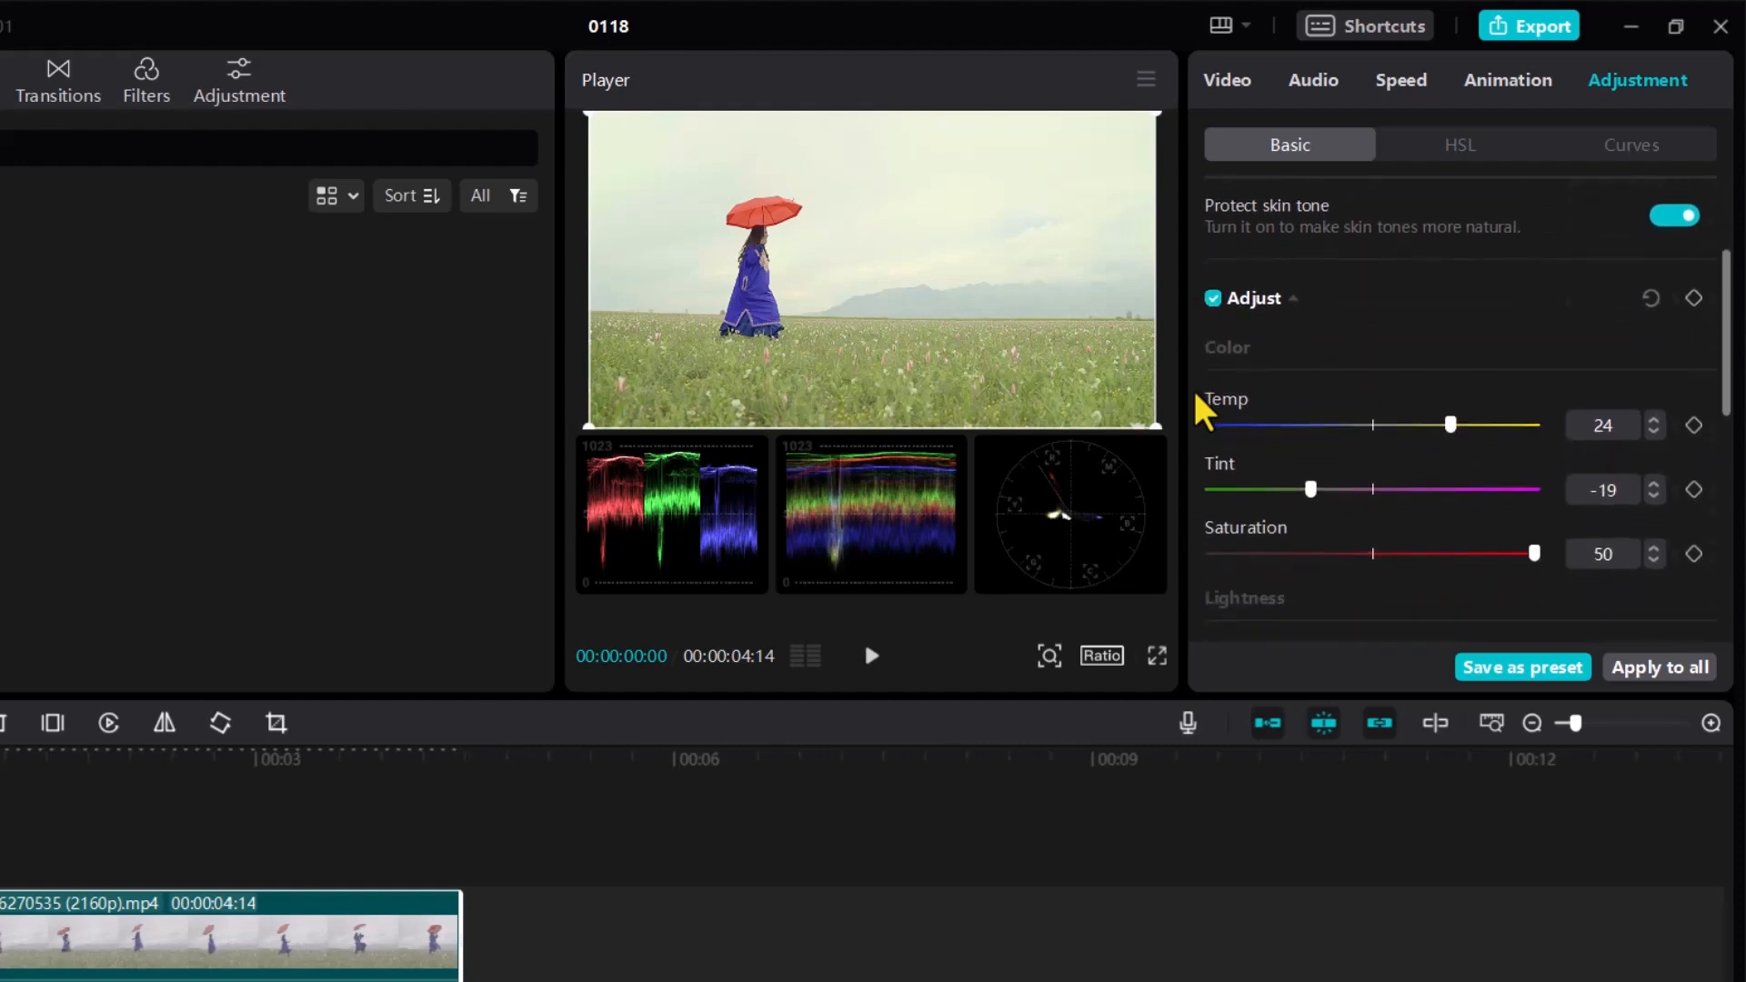
{"action": "scroll", "coordinate": [1196, 395], "scroll_direction": "down", "scroll_amount": 1}
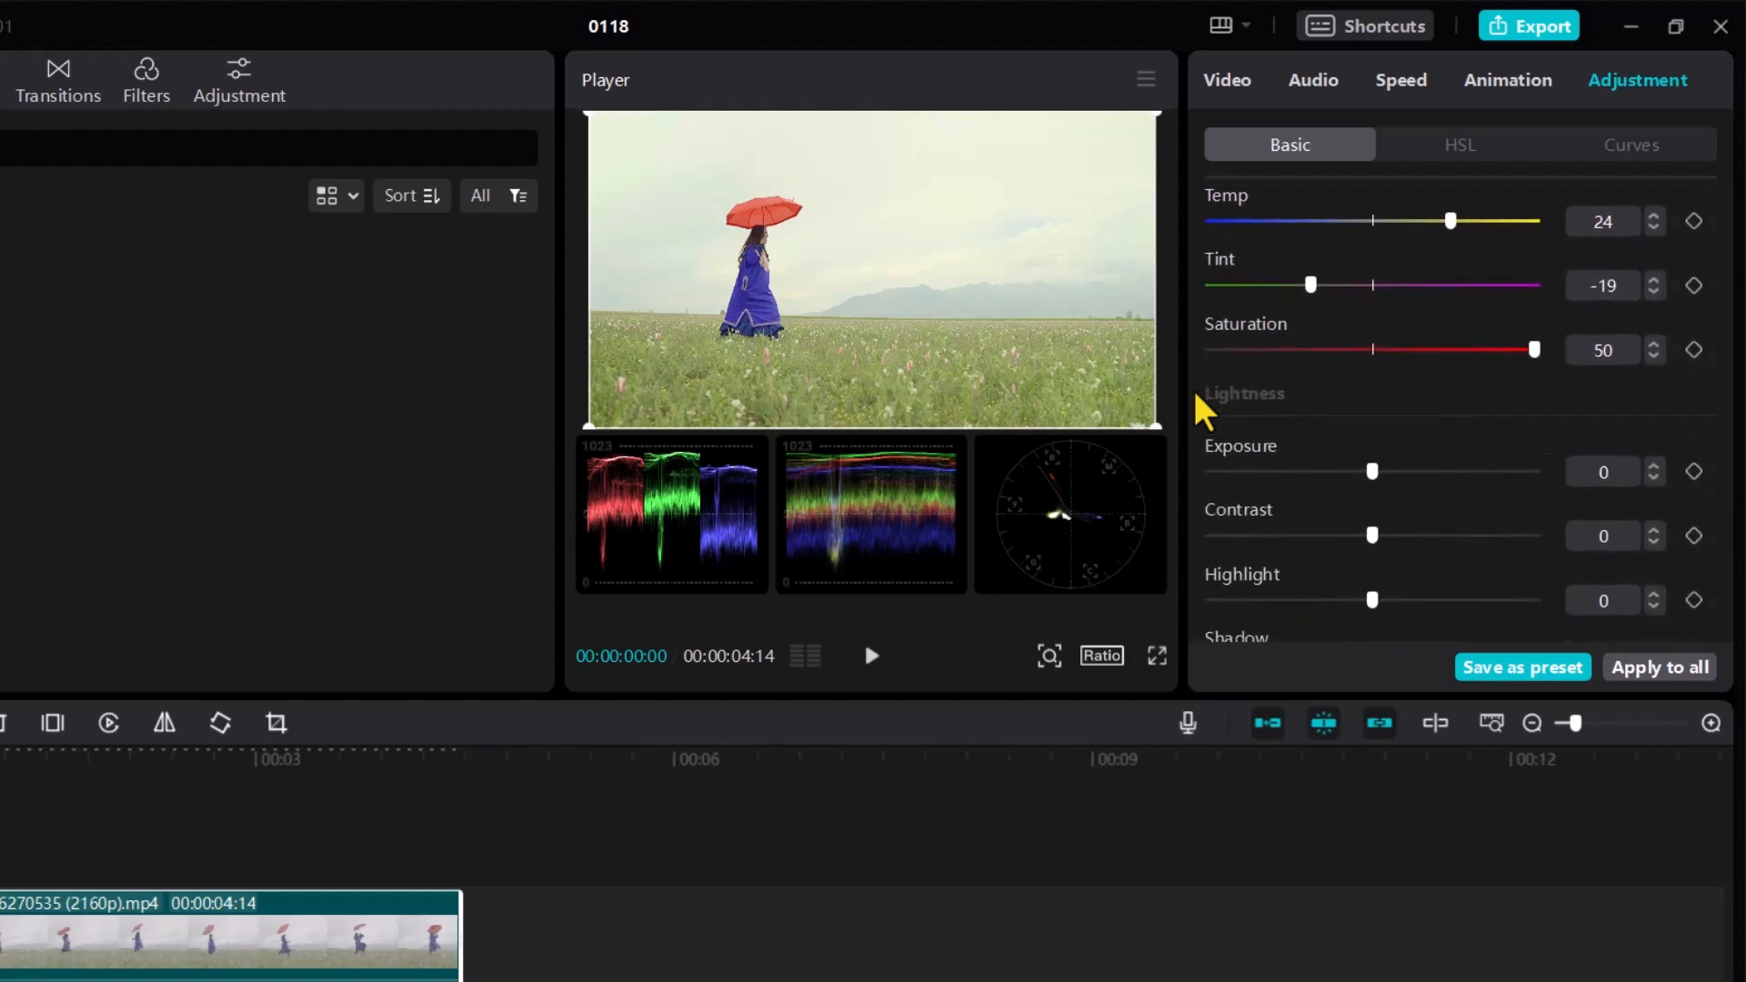
{"action": "scroll", "coordinate": [1192, 387], "scroll_direction": "down", "scroll_amount": 2}
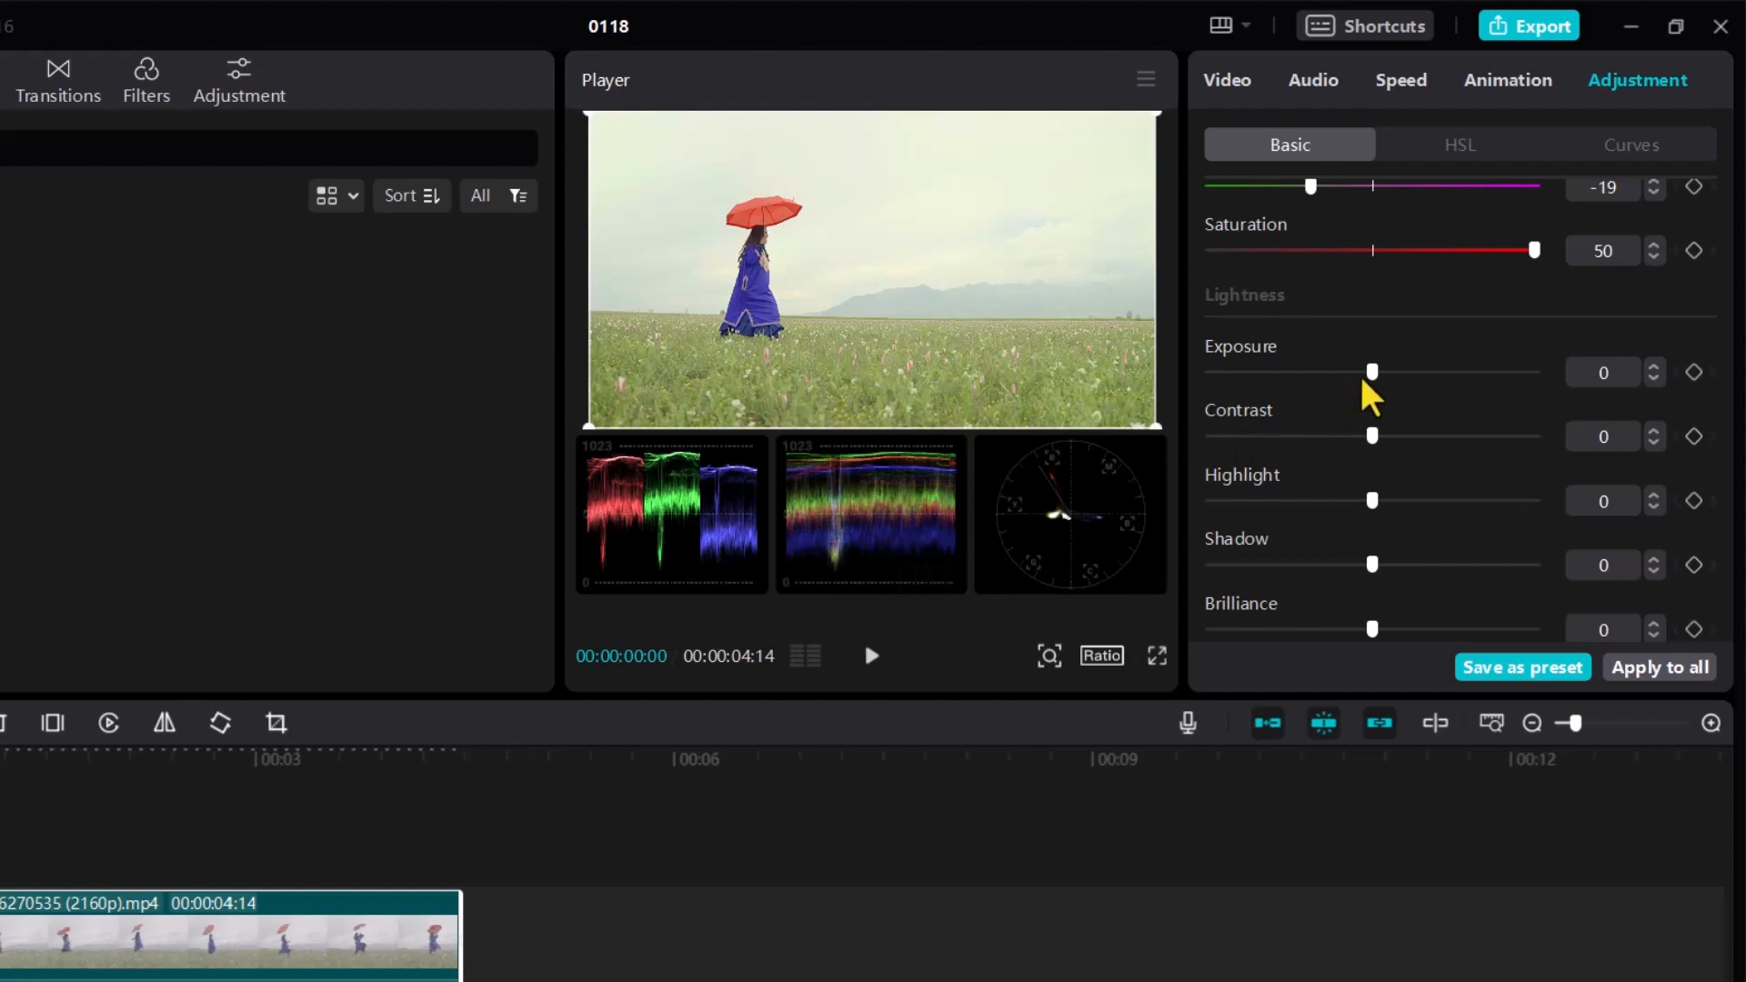
{"action": "mouse_move", "coordinate": [1370, 373]}
{"action": "left_mouse_down"}
{"action": "mouse_move", "coordinate": [1318, 365]}
{"action": "mouse_move", "coordinate": [1424, 371]}
{"action": "mouse_move", "coordinate": [1378, 373]}
{"action": "left_mouse_up"}
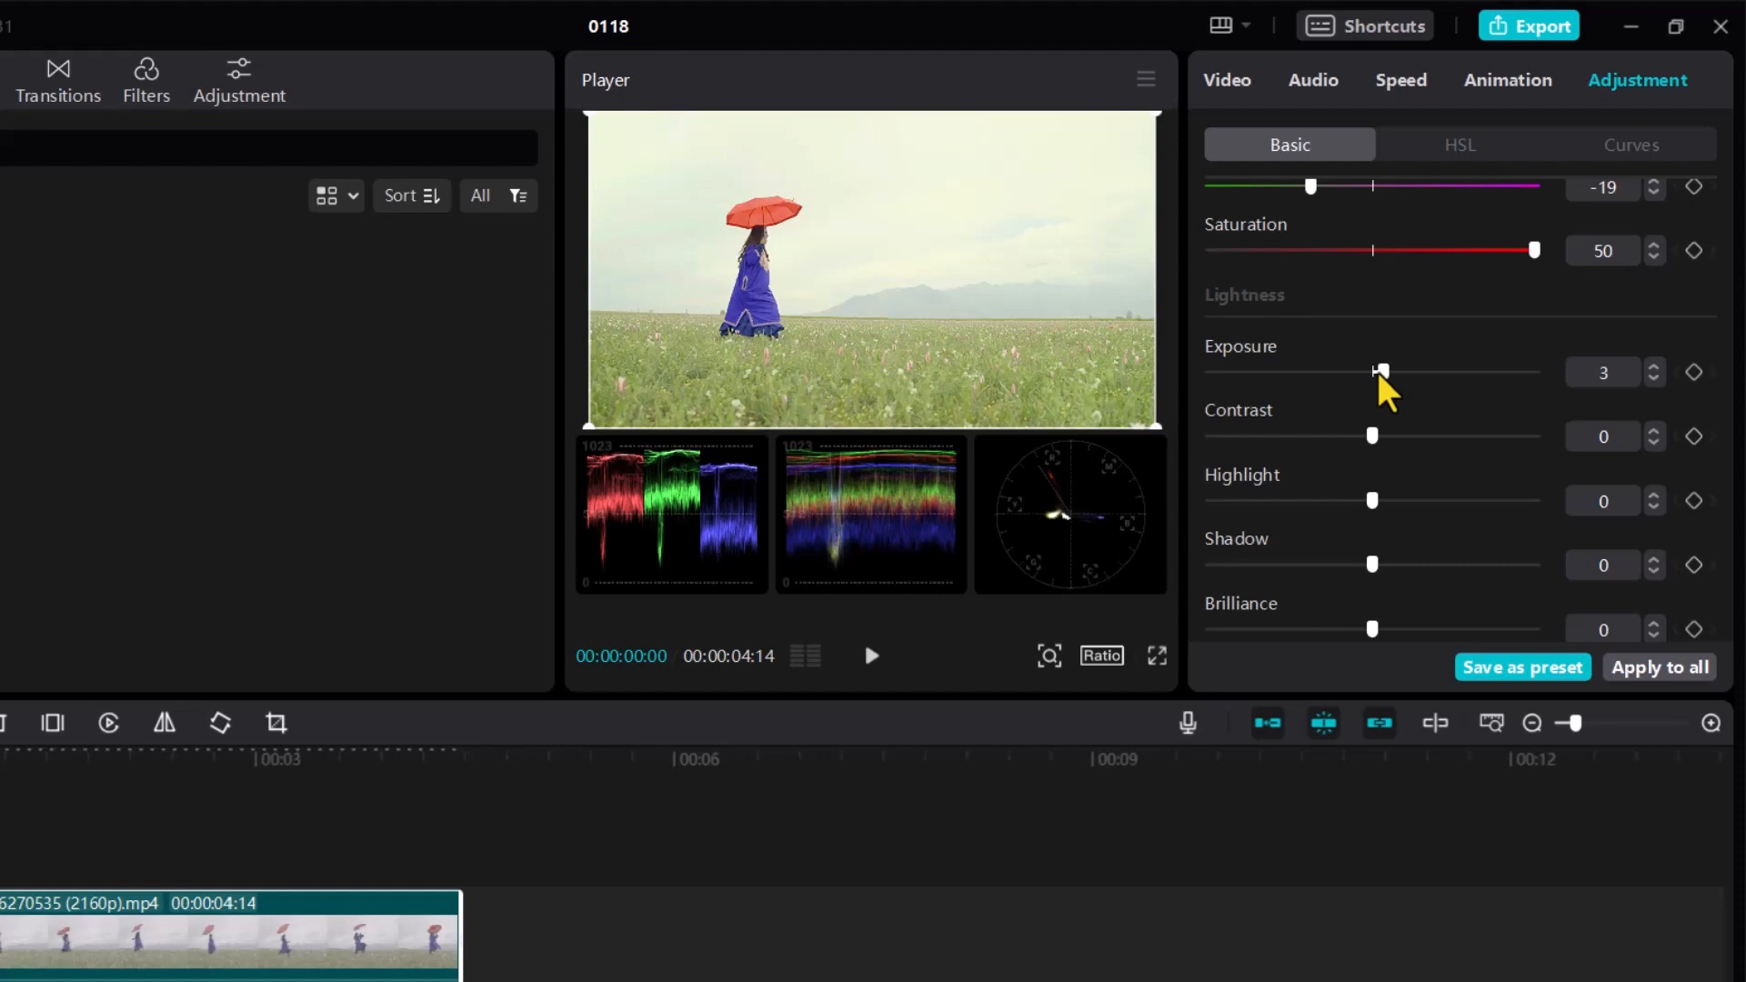
{"action": "left_click_drag", "start_coordinate": [1377, 373], "coordinate": [1356, 373]}
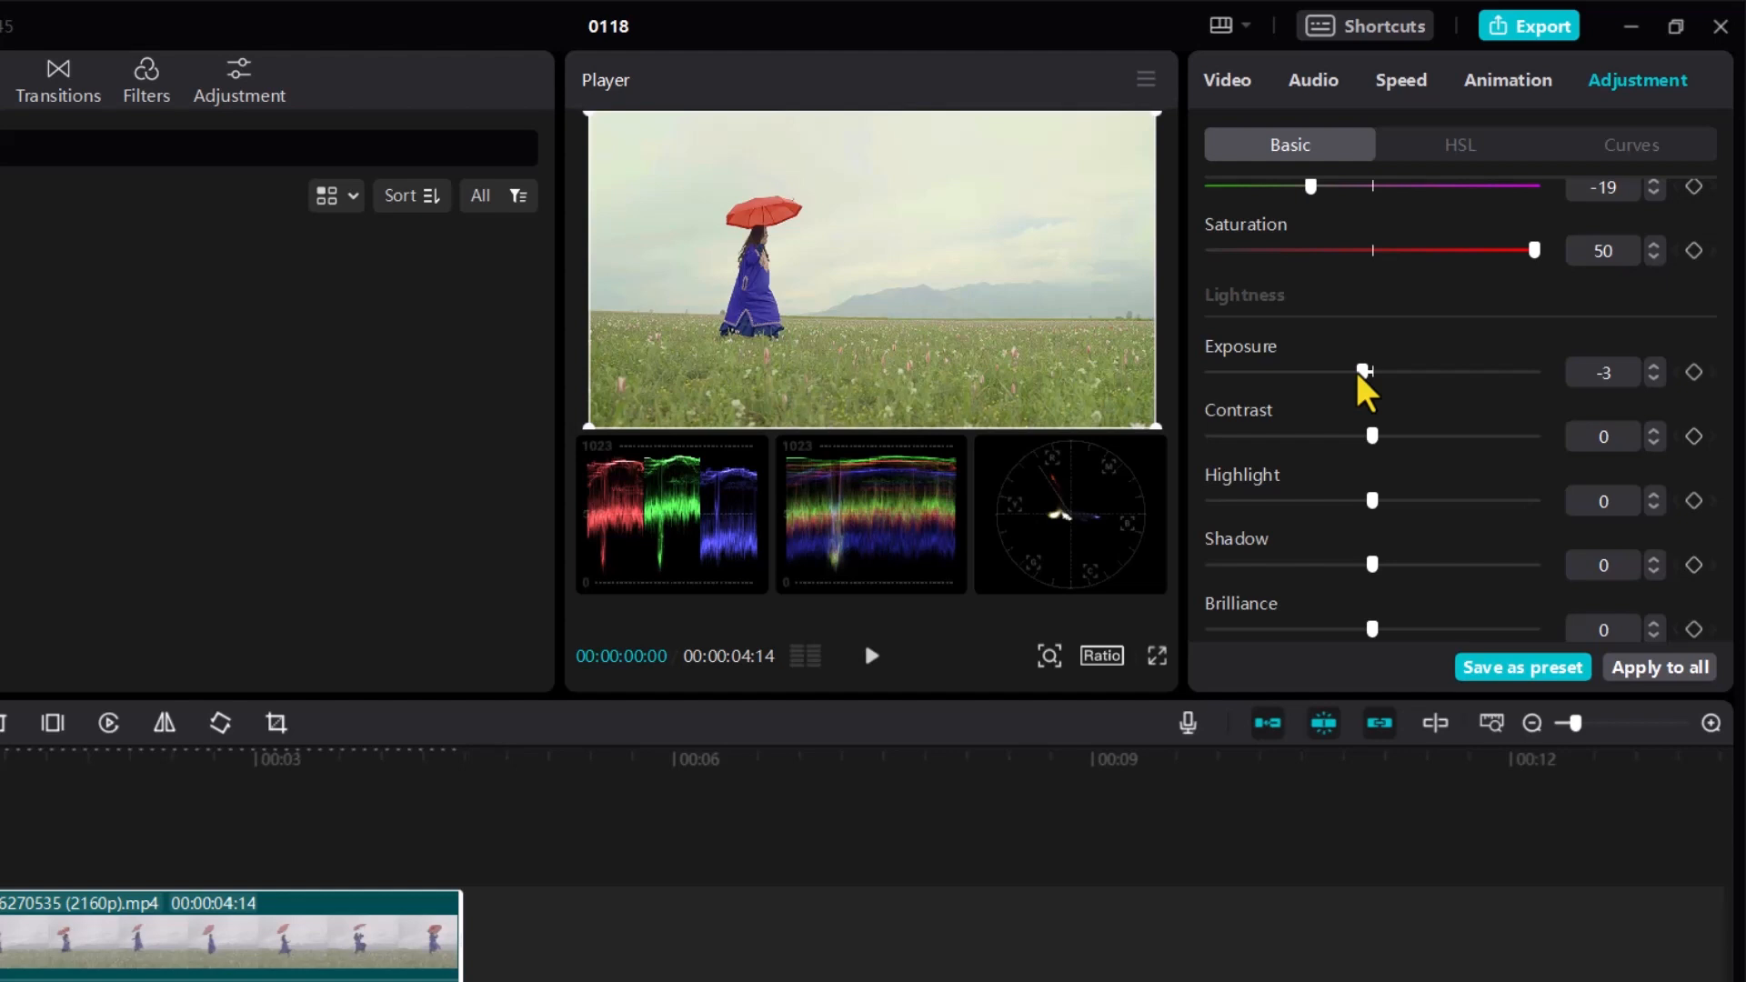
{"action": "mouse_move", "coordinate": [1372, 436]}
{"action": "left_mouse_down"}
{"action": "mouse_move", "coordinate": [1325, 437]}
{"action": "mouse_move", "coordinate": [1396, 436]}
{"action": "left_mouse_up"}
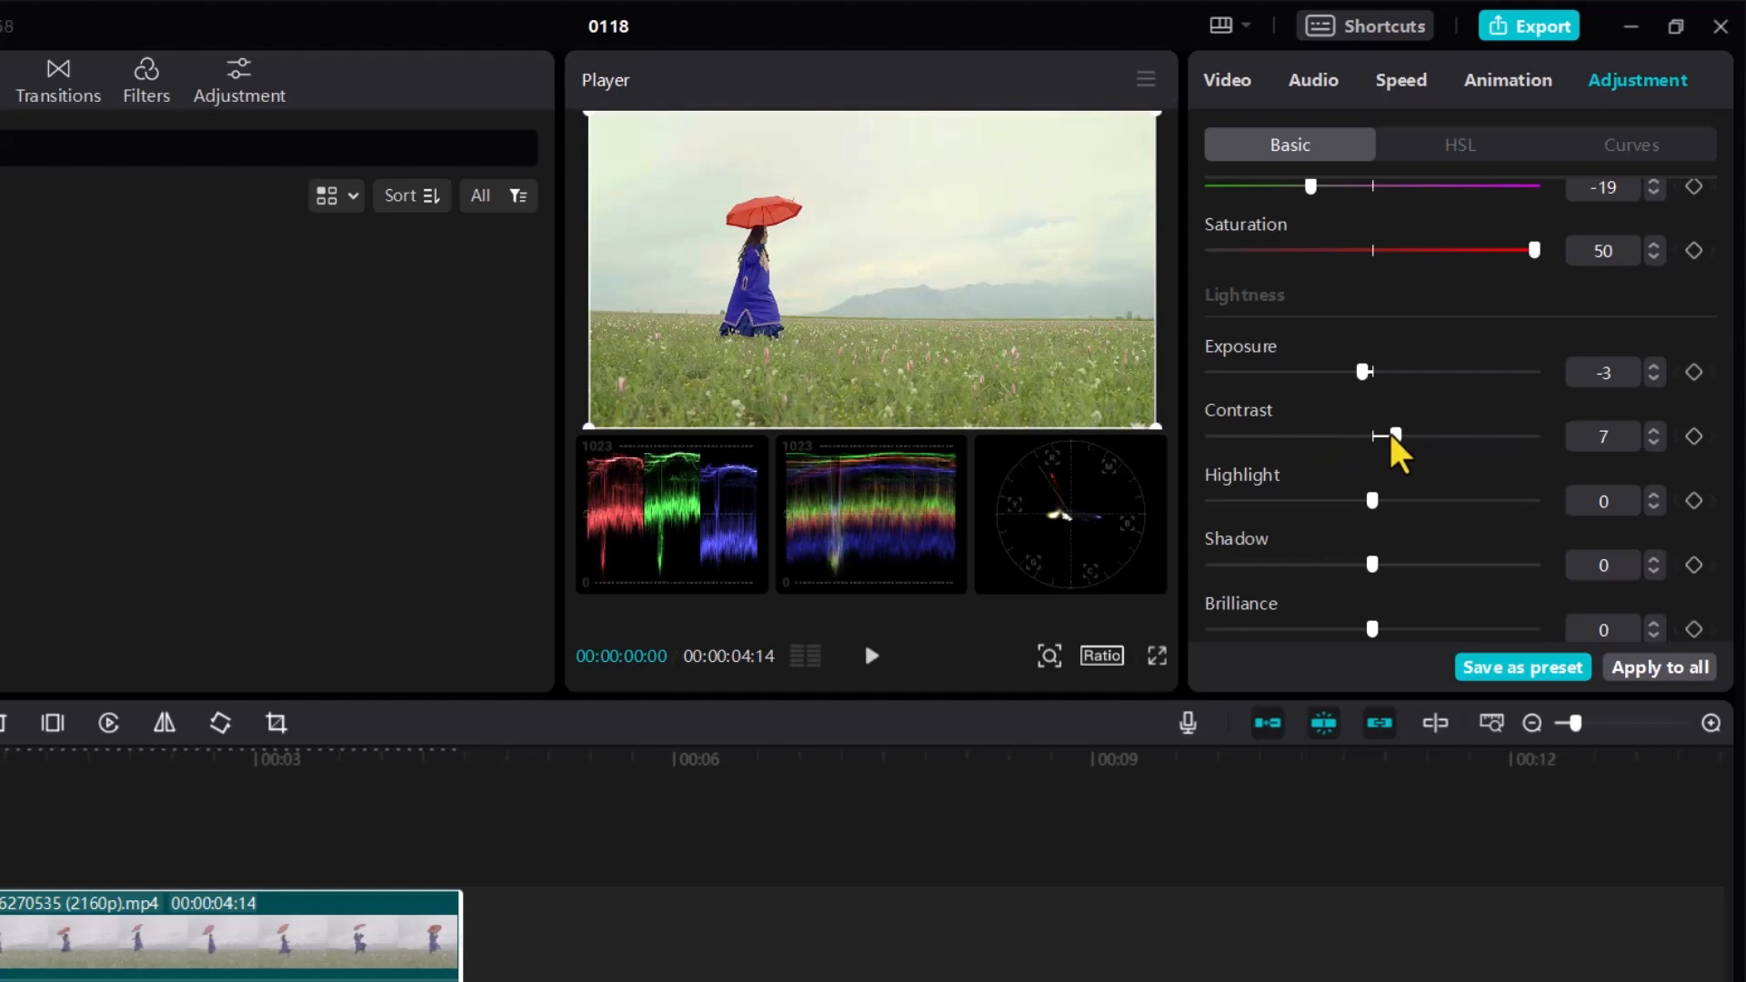
Step: Try several negative highlight values for the clip and settle on -3
{"action": "mouse_move", "coordinate": [1372, 501]}
{"action": "left_mouse_down"}
{"action": "mouse_move", "coordinate": [1301, 500]}
{"action": "mouse_move", "coordinate": [1342, 507]}
{"action": "left_mouse_up"}
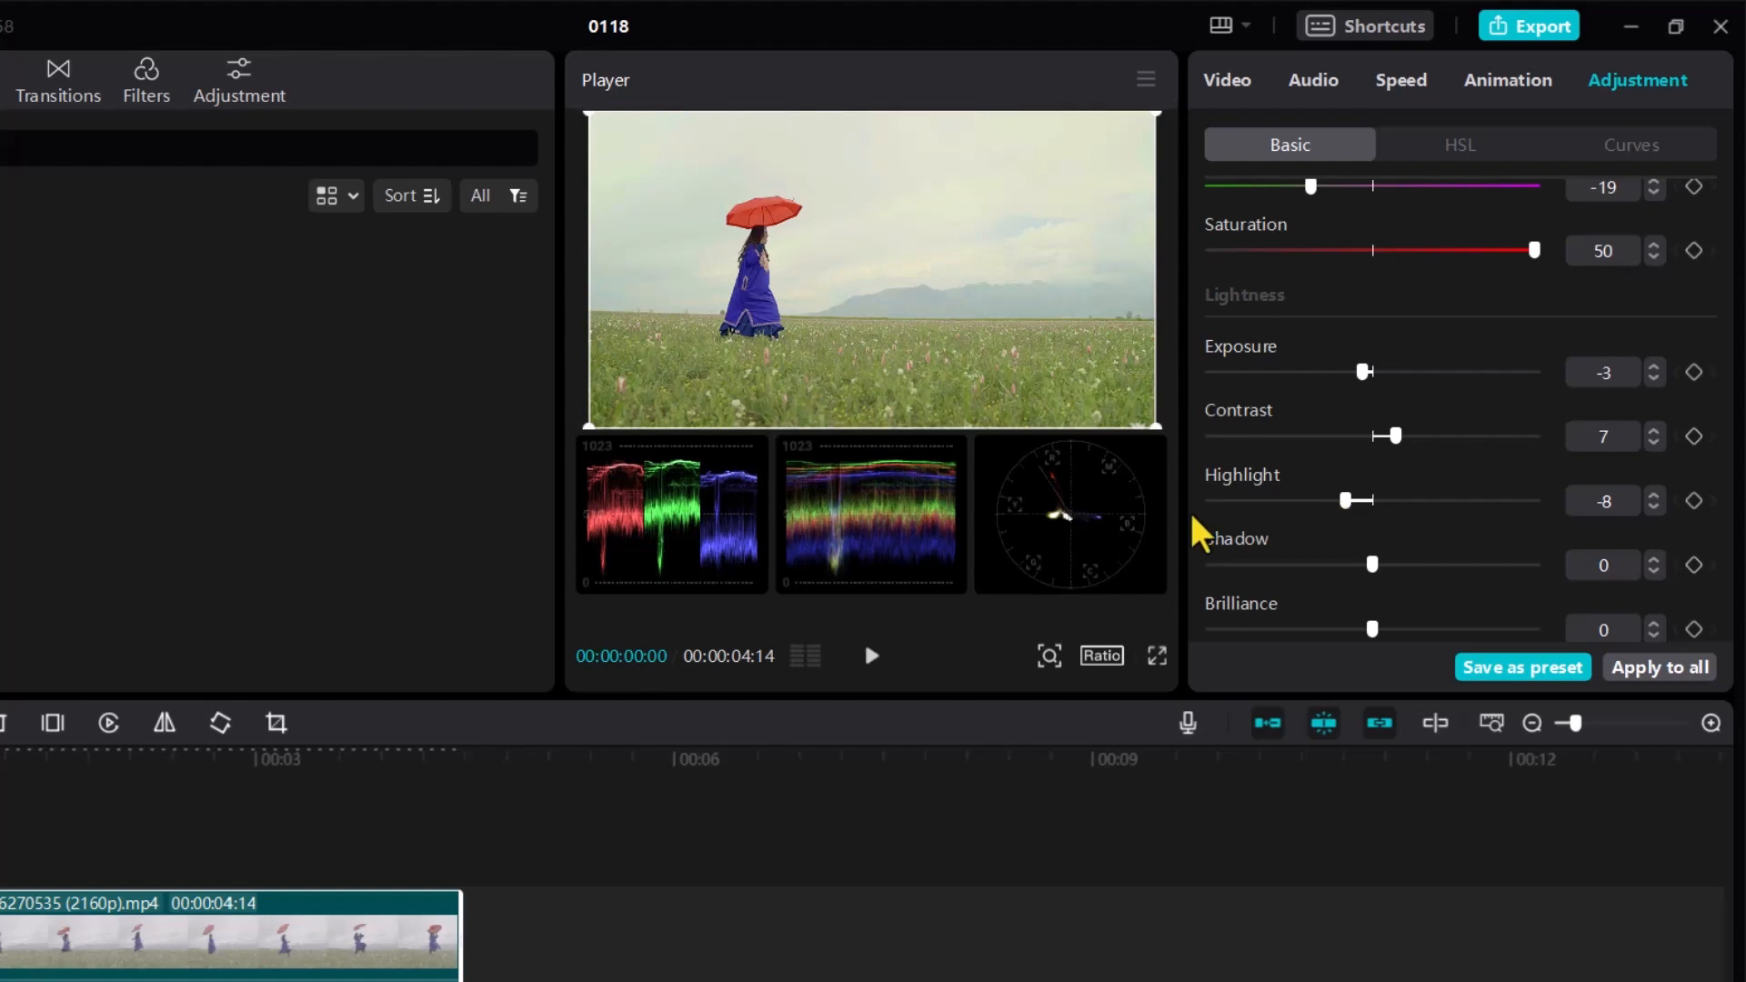
{"action": "mouse_move", "coordinate": [902, 471]}
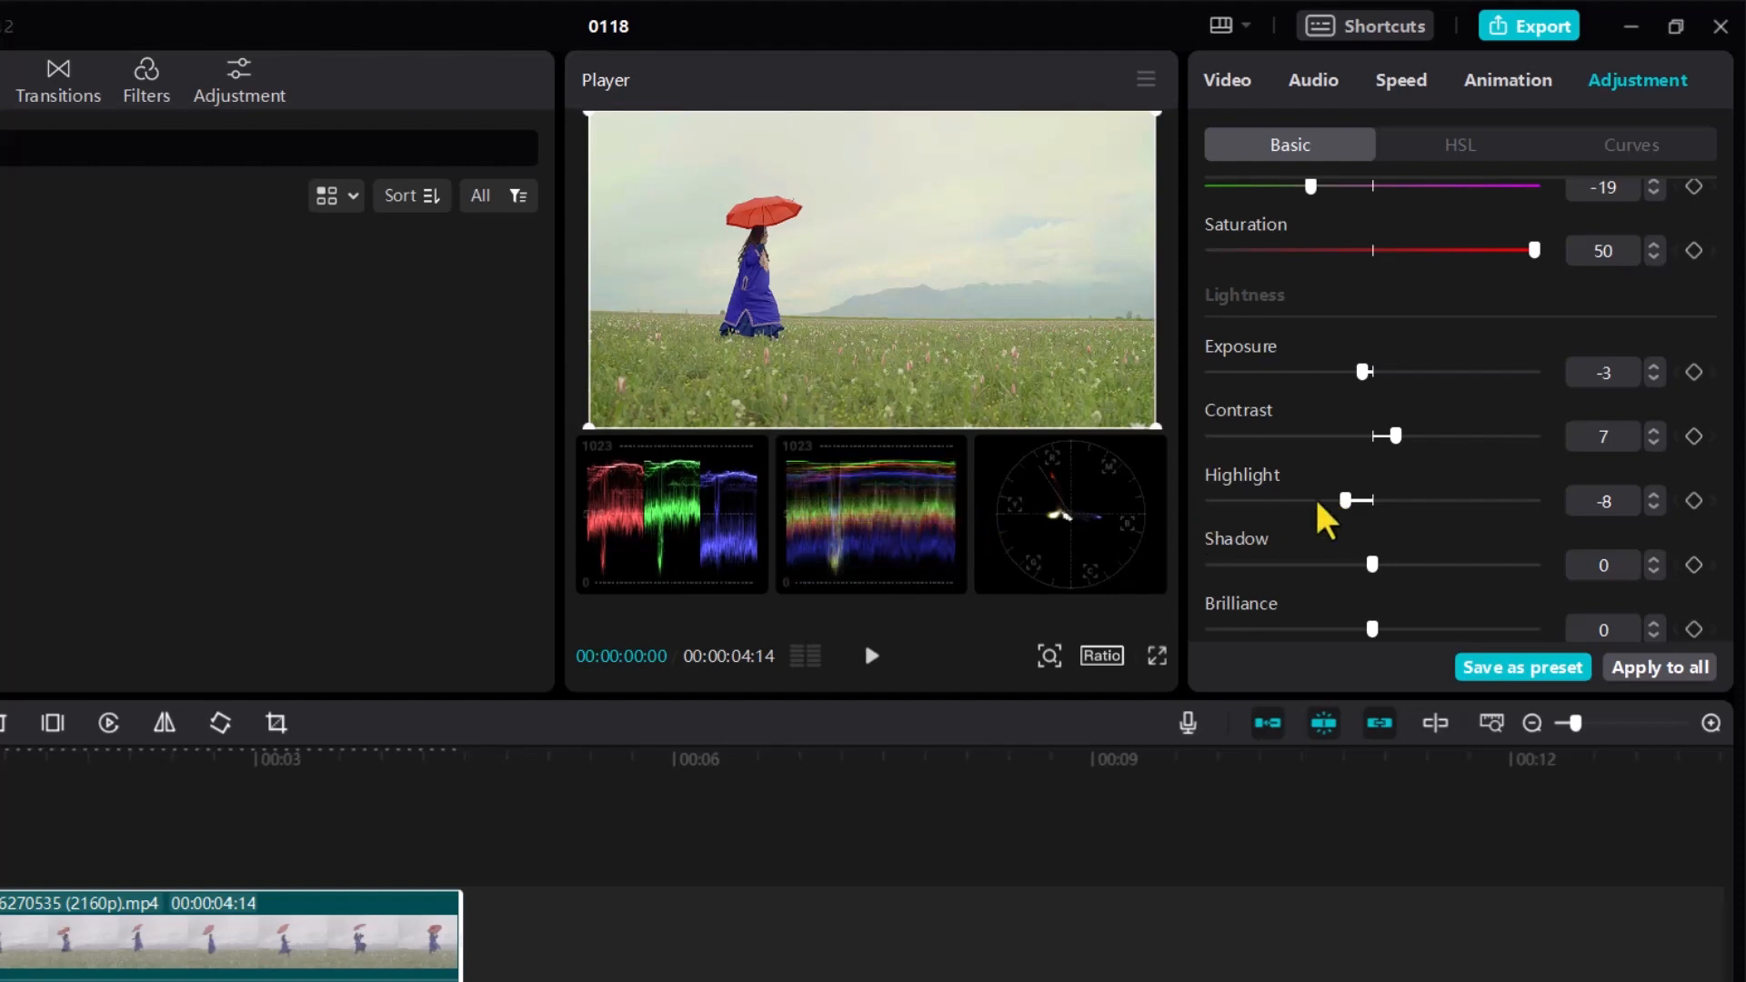
{"action": "mouse_move", "coordinate": [1346, 500]}
{"action": "left_mouse_down"}
{"action": "mouse_move", "coordinate": [1442, 502]}
{"action": "mouse_move", "coordinate": [1357, 508]}
{"action": "left_mouse_up"}
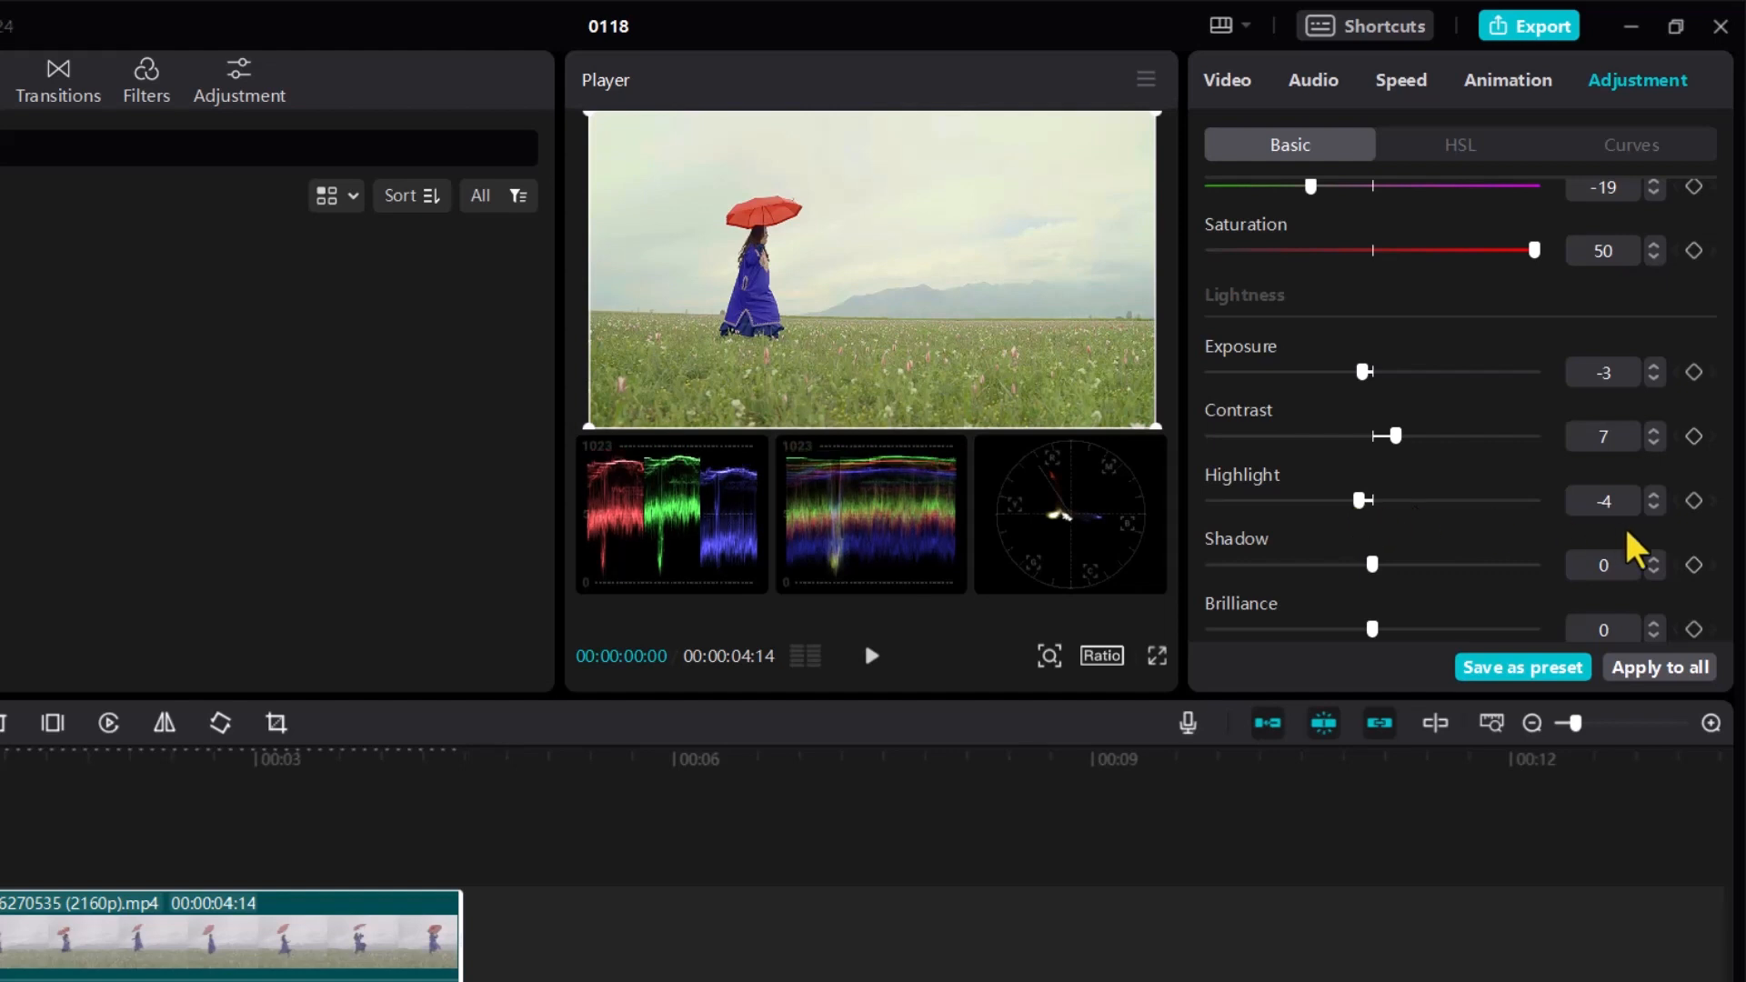
{"action": "left_click", "coordinate": [1654, 508]}
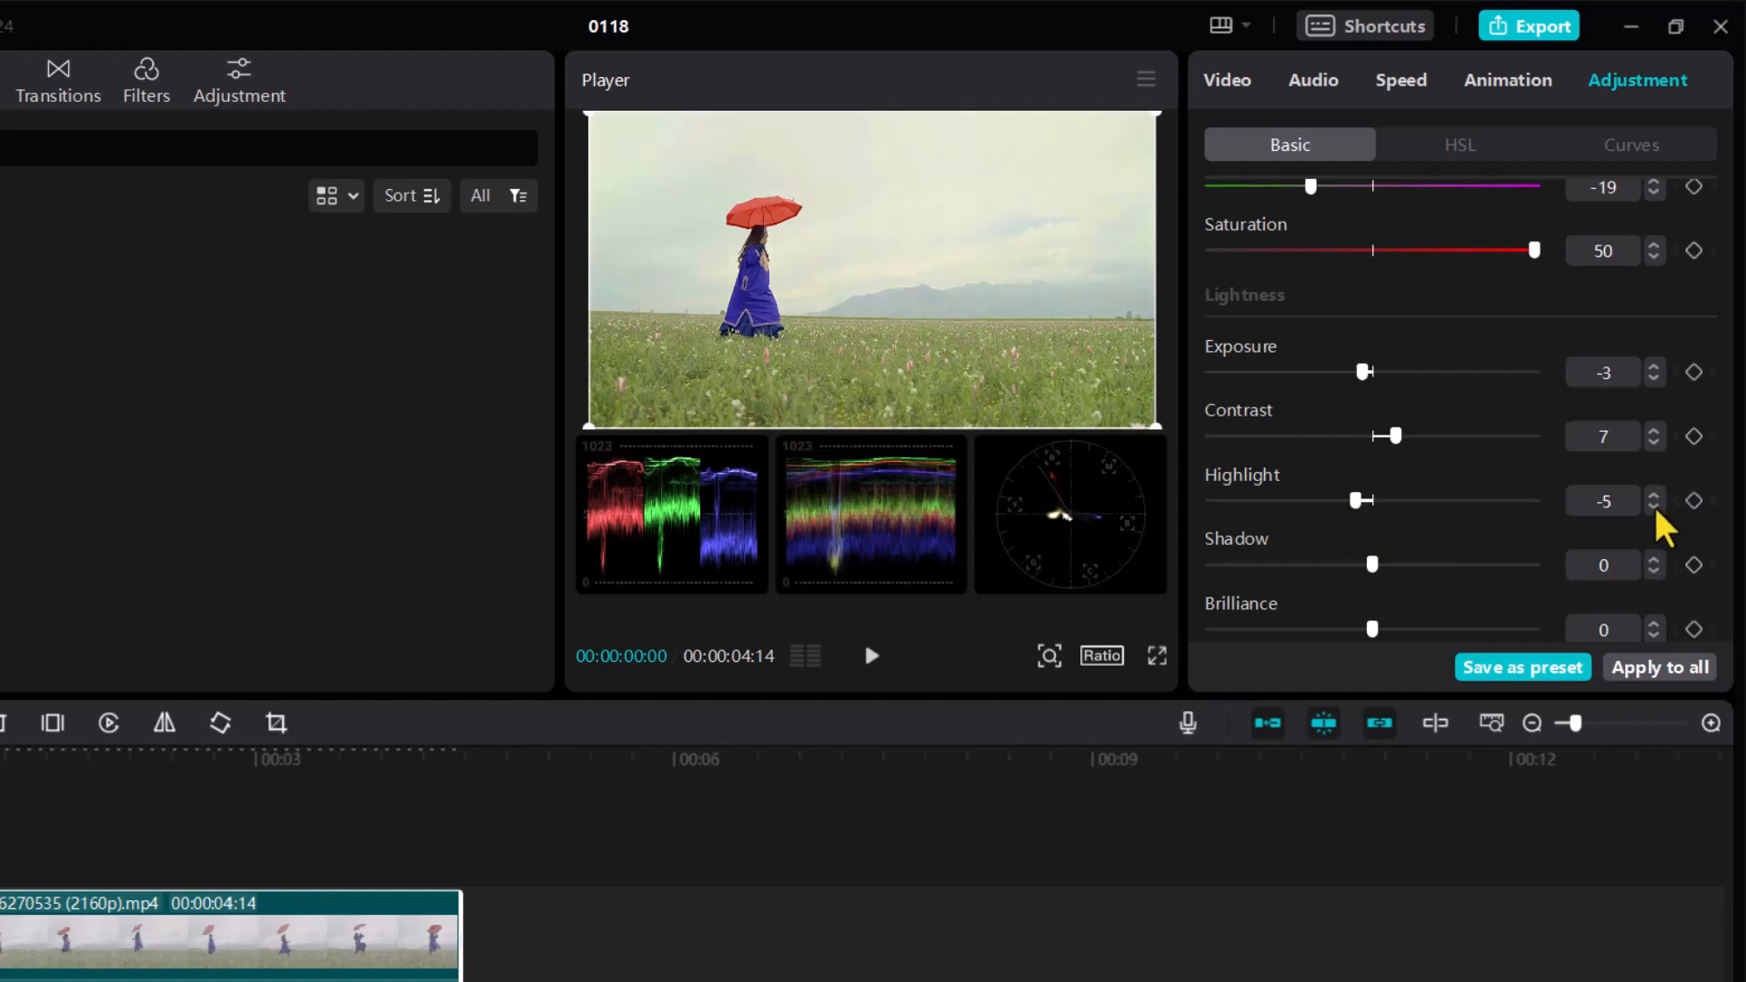
{"action": "left_click", "coordinate": [1655, 496]}
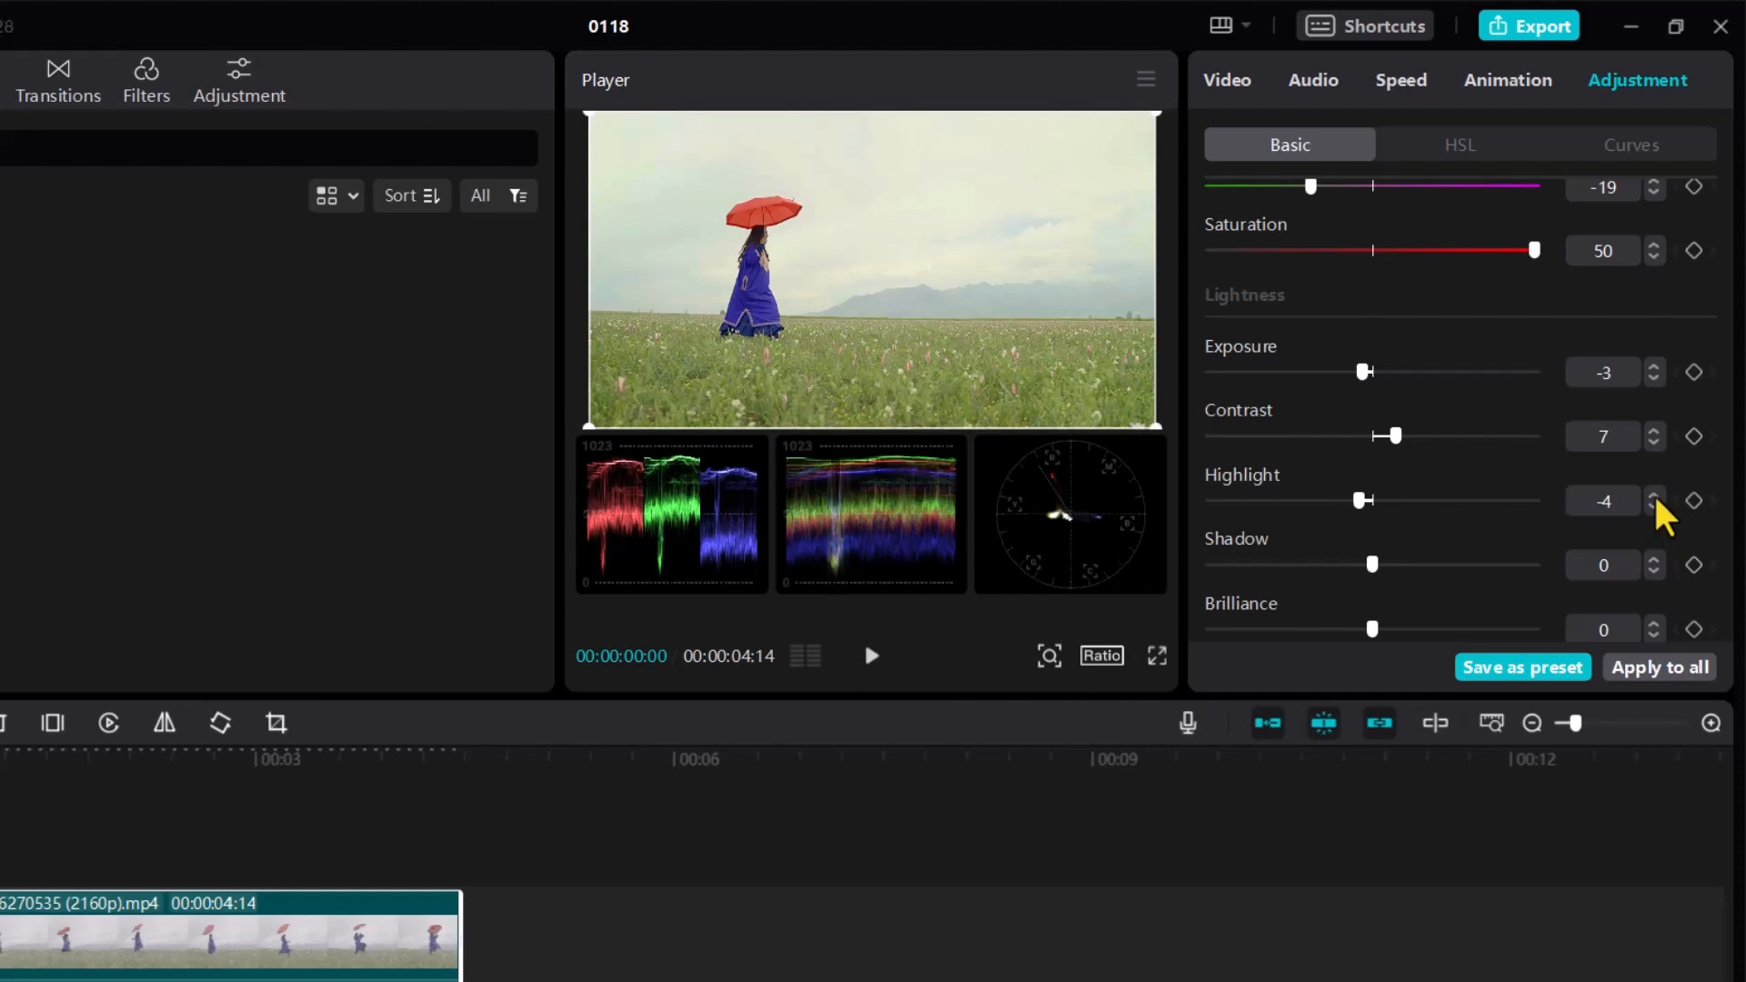
{"action": "left_click", "coordinate": [1655, 495]}
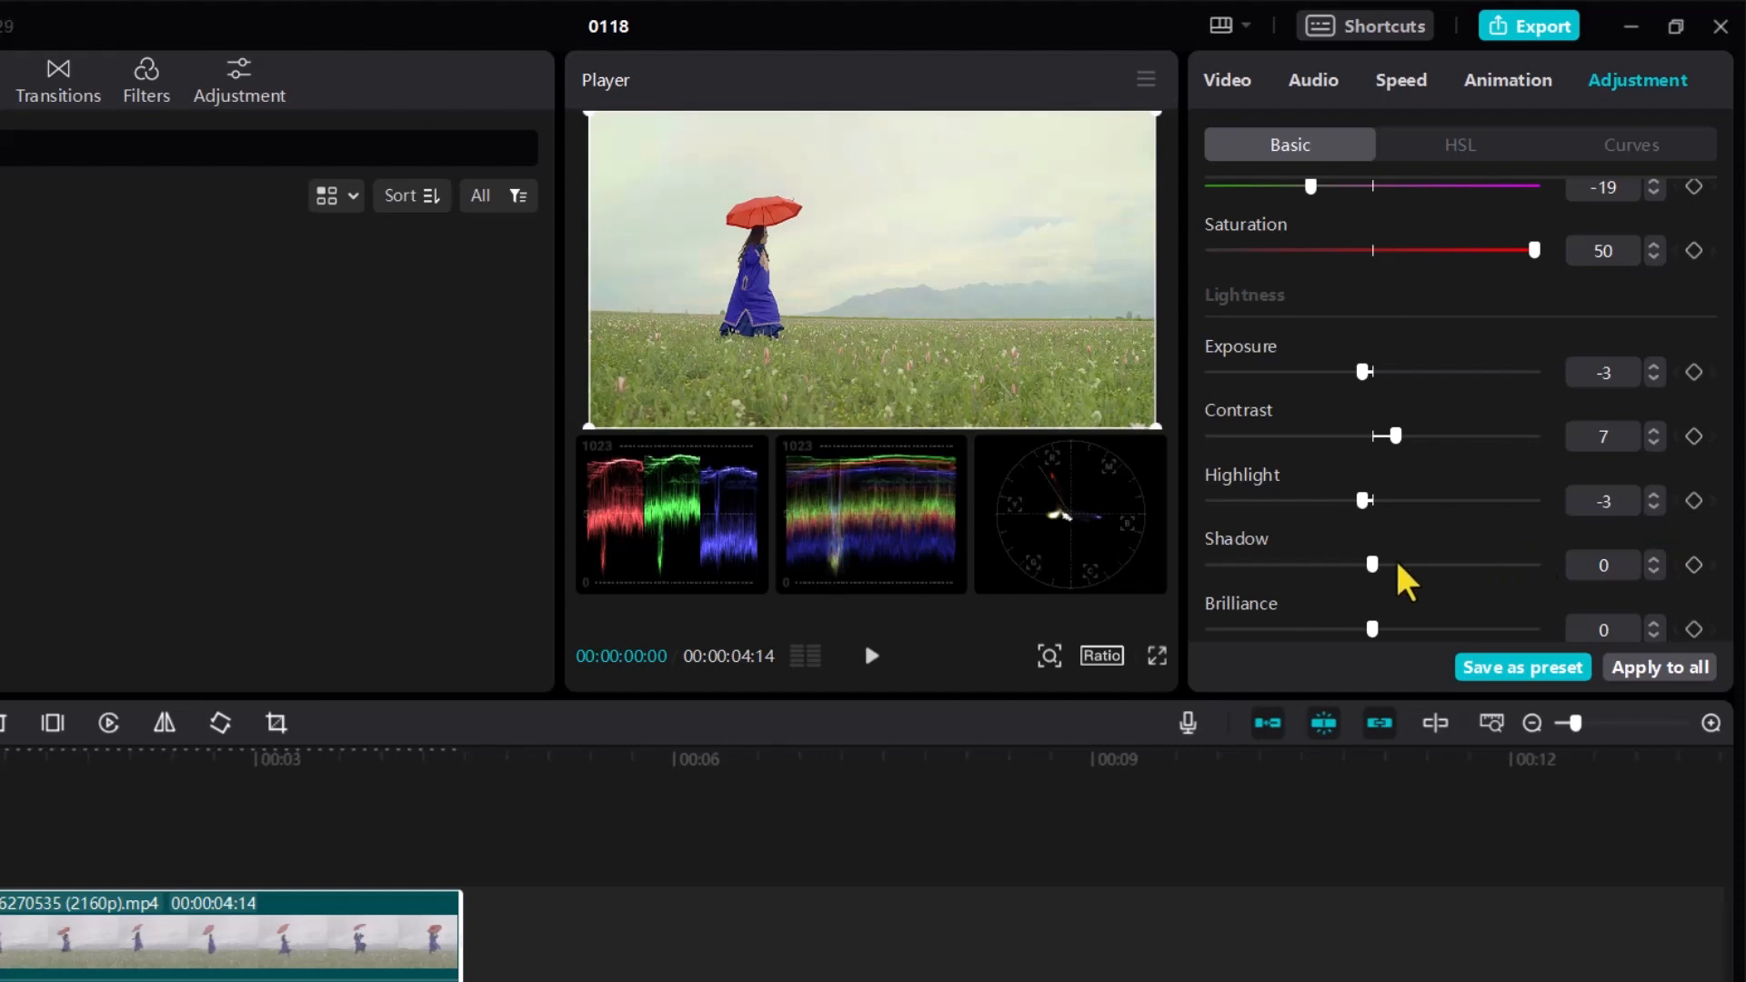
Step: Lower the clip's shadow value to -5 in the lightness adjustments
{"action": "left_click_drag", "start_coordinate": [1369, 565], "coordinate": [1346, 565]}
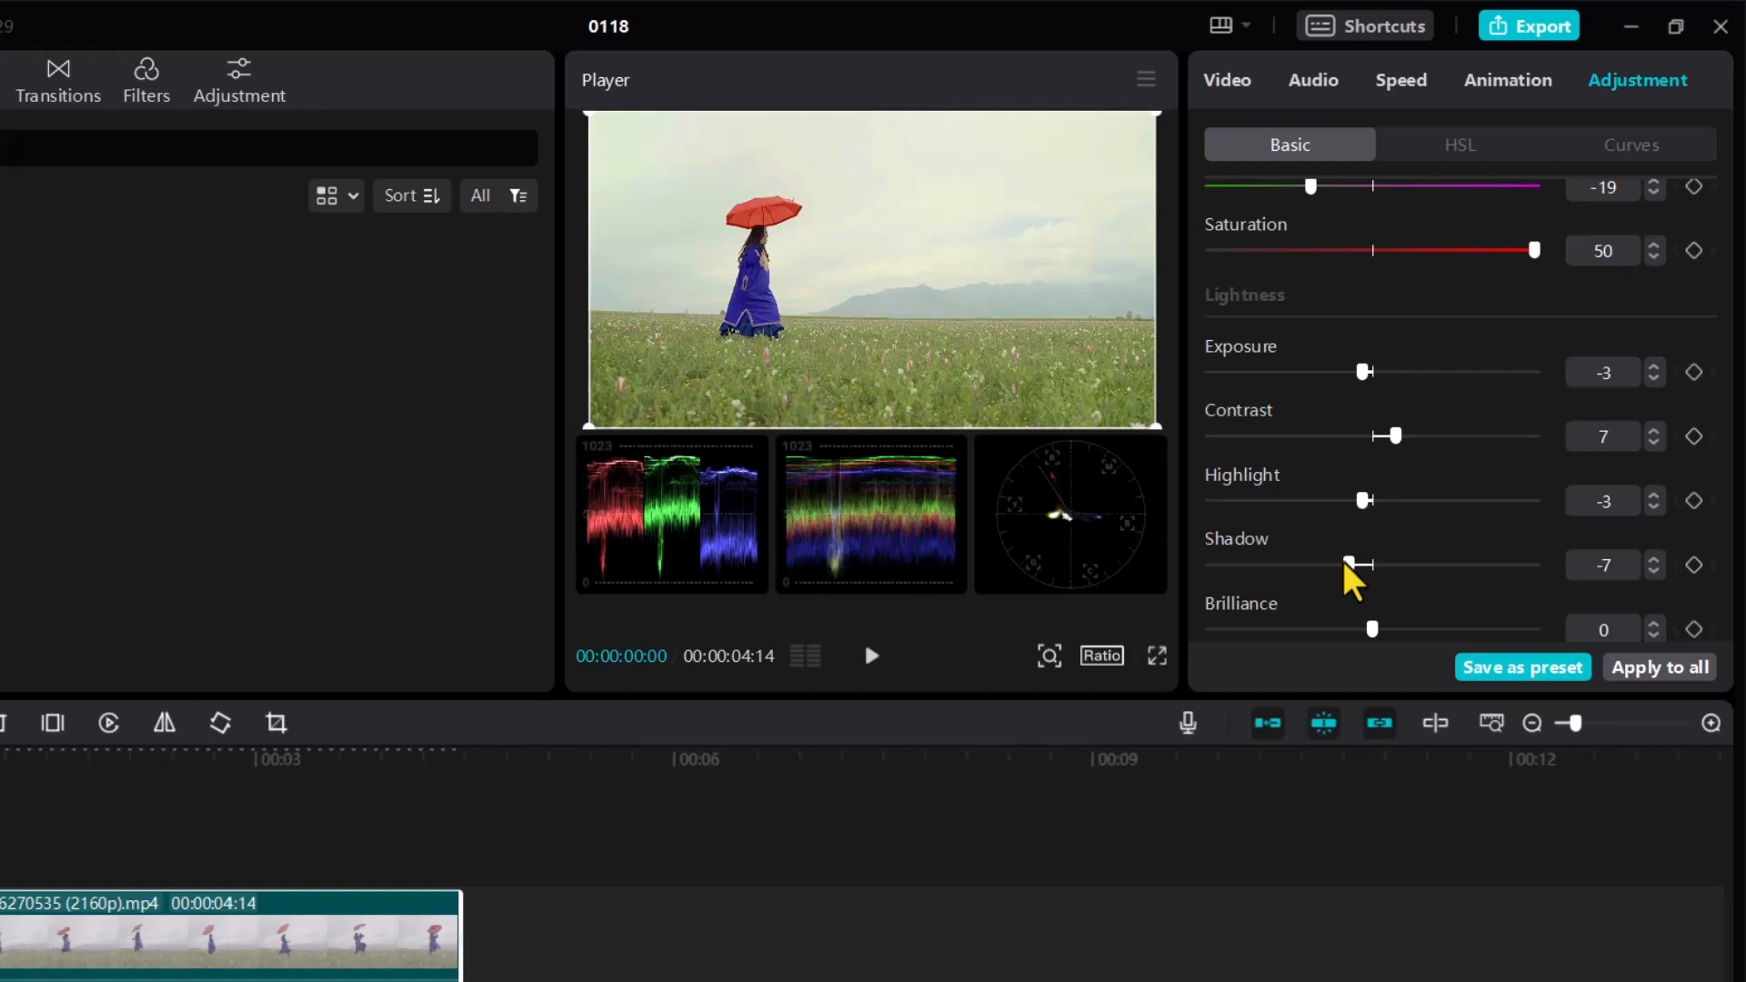
{"action": "left_click_drag", "start_coordinate": [1345, 562], "coordinate": [1358, 564]}
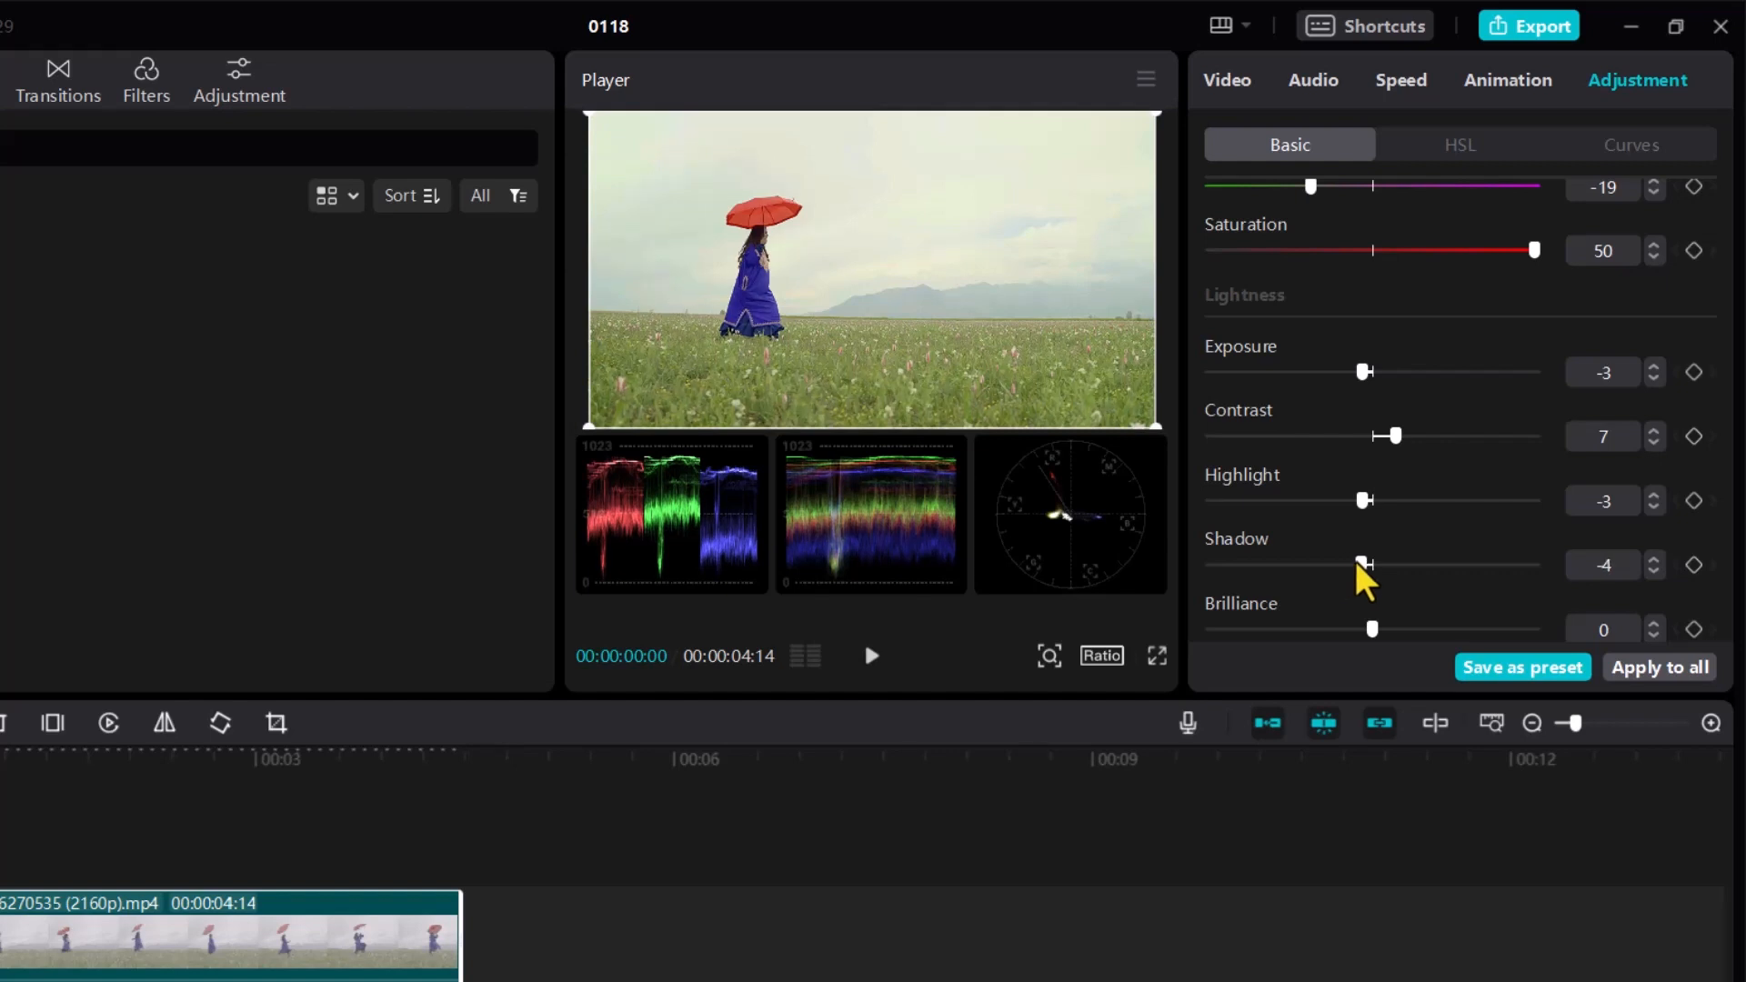
{"action": "left_click", "coordinate": [1653, 573]}
Step: Try sharpening strengths such as 12 and 5, play back part of the clip to check, and settle on 3
{"action": "scroll", "coordinate": [1546, 564], "scroll_direction": "down", "scroll_amount": 5}
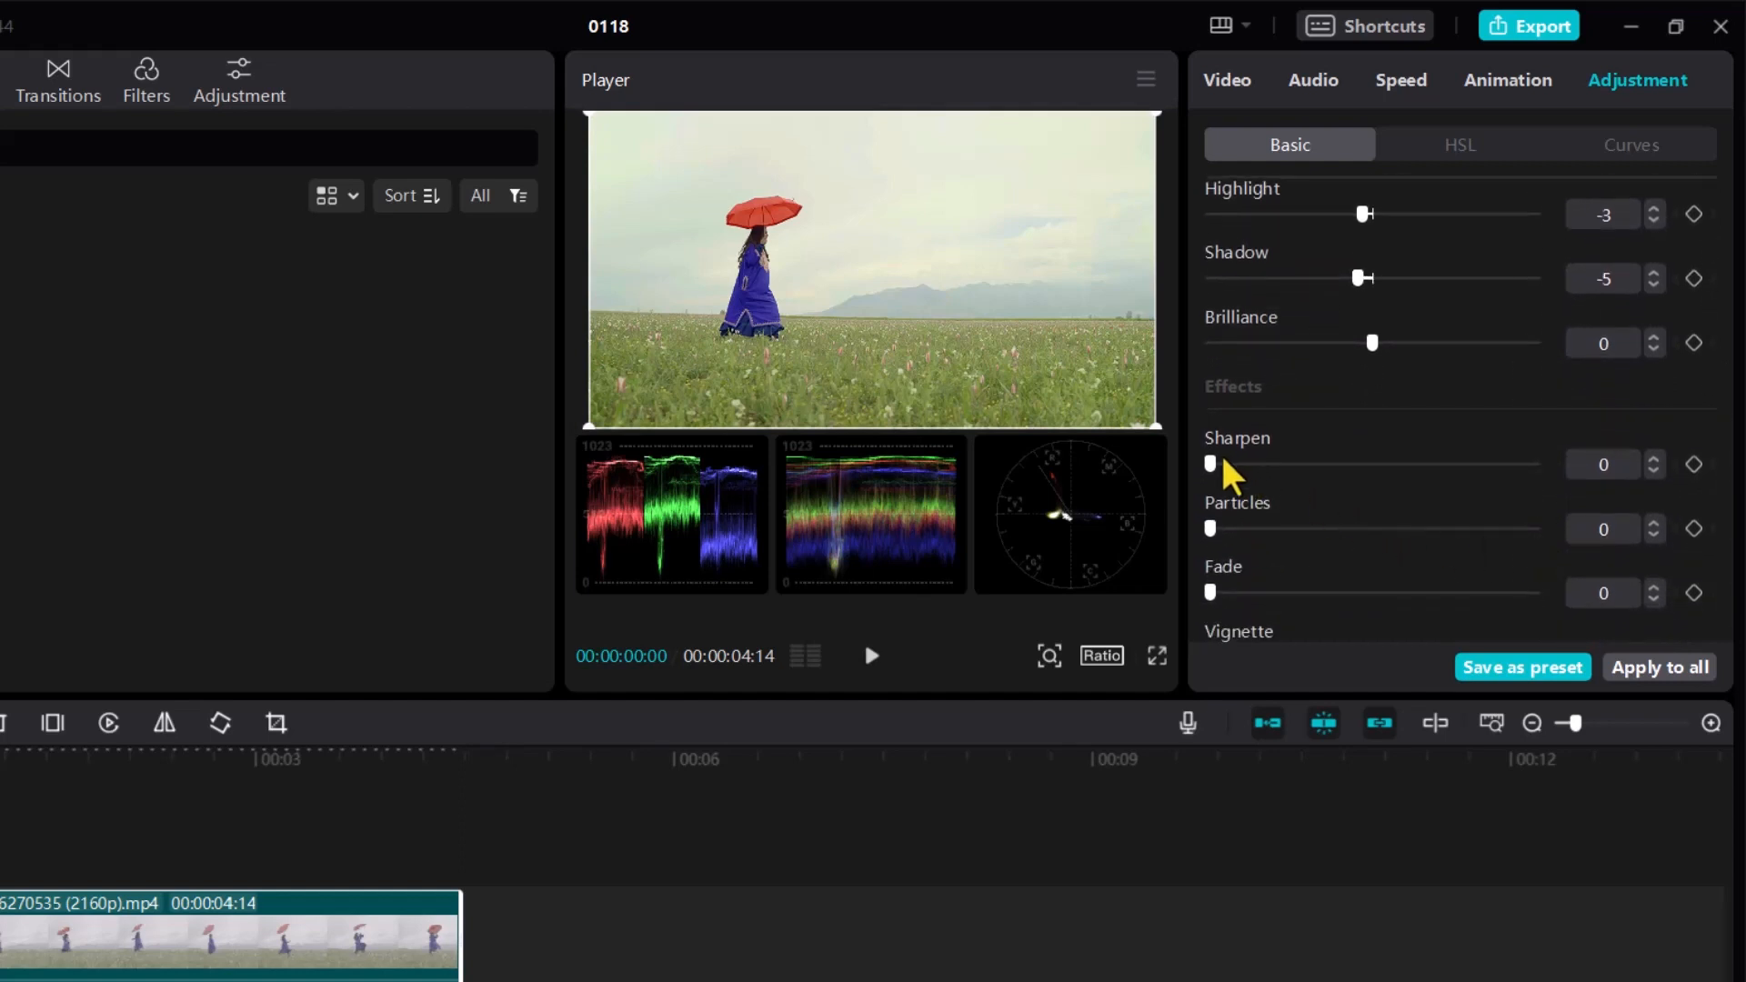
{"action": "left_click_drag", "start_coordinate": [1209, 462], "coordinate": [1248, 460]}
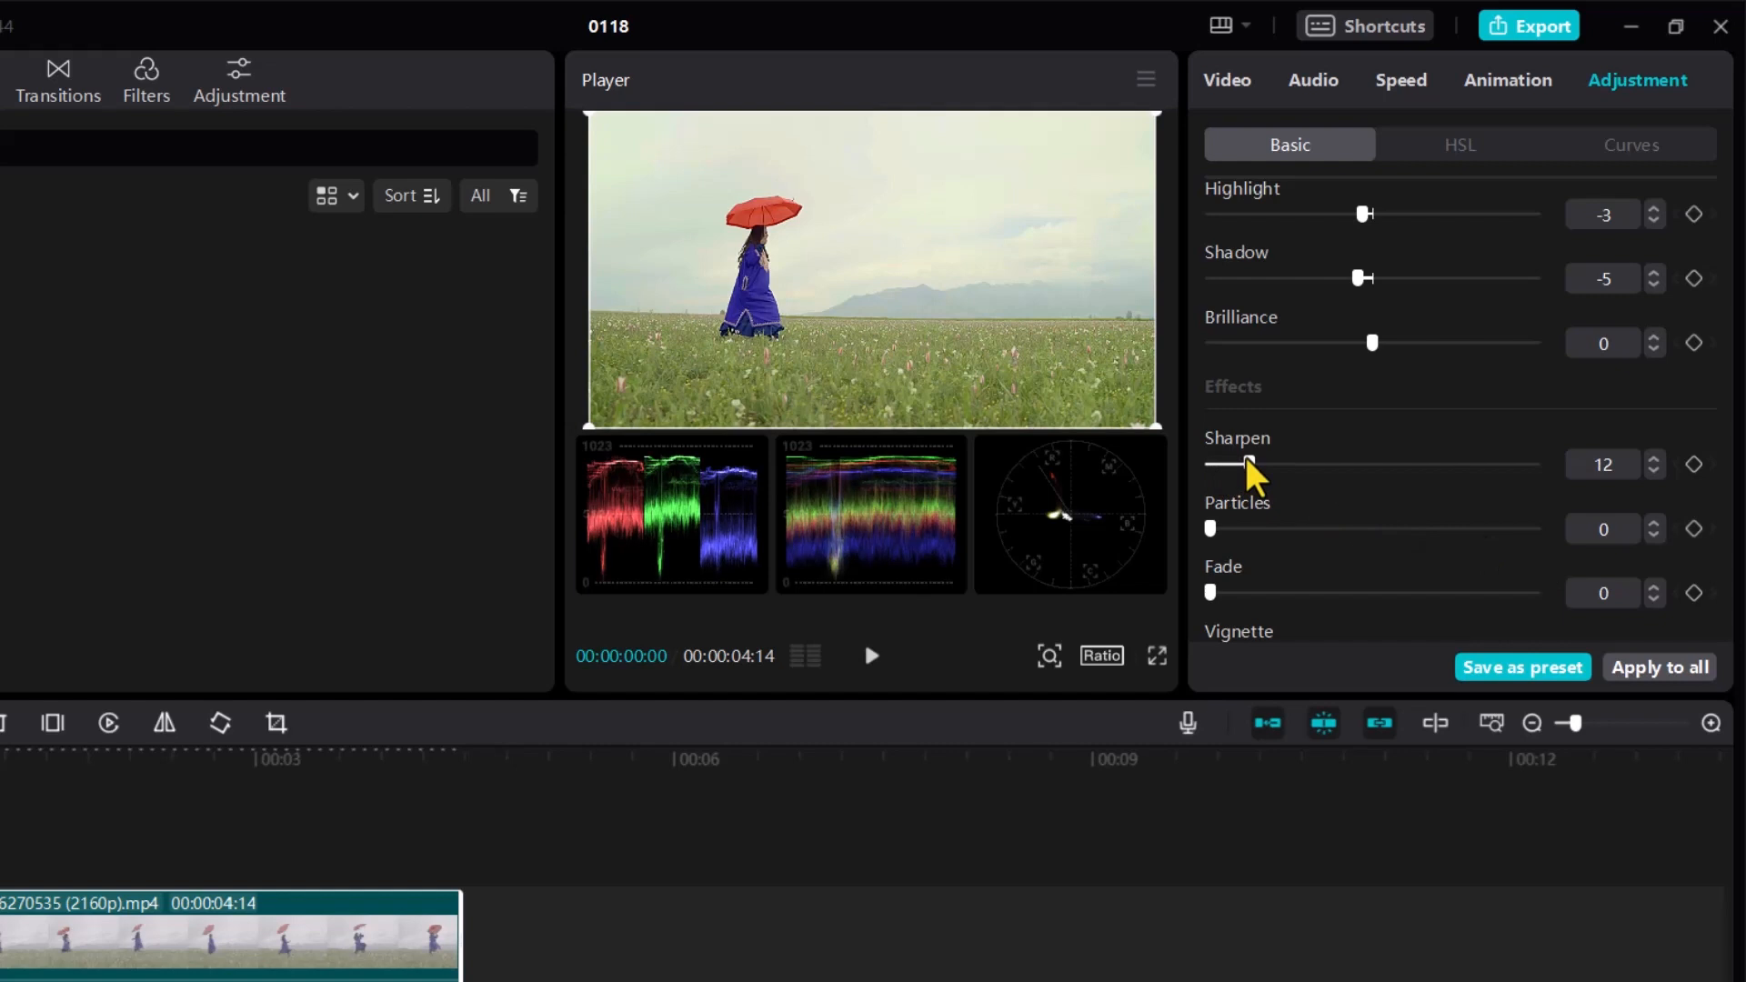
{"action": "left_click_drag", "start_coordinate": [1248, 462], "coordinate": [1153, 476]}
{"action": "left_click_drag", "start_coordinate": [1210, 464], "coordinate": [1240, 462]}
{"action": "left_click_drag", "start_coordinate": [1241, 462], "coordinate": [1225, 461]}
{"action": "left_click", "coordinate": [871, 656]}
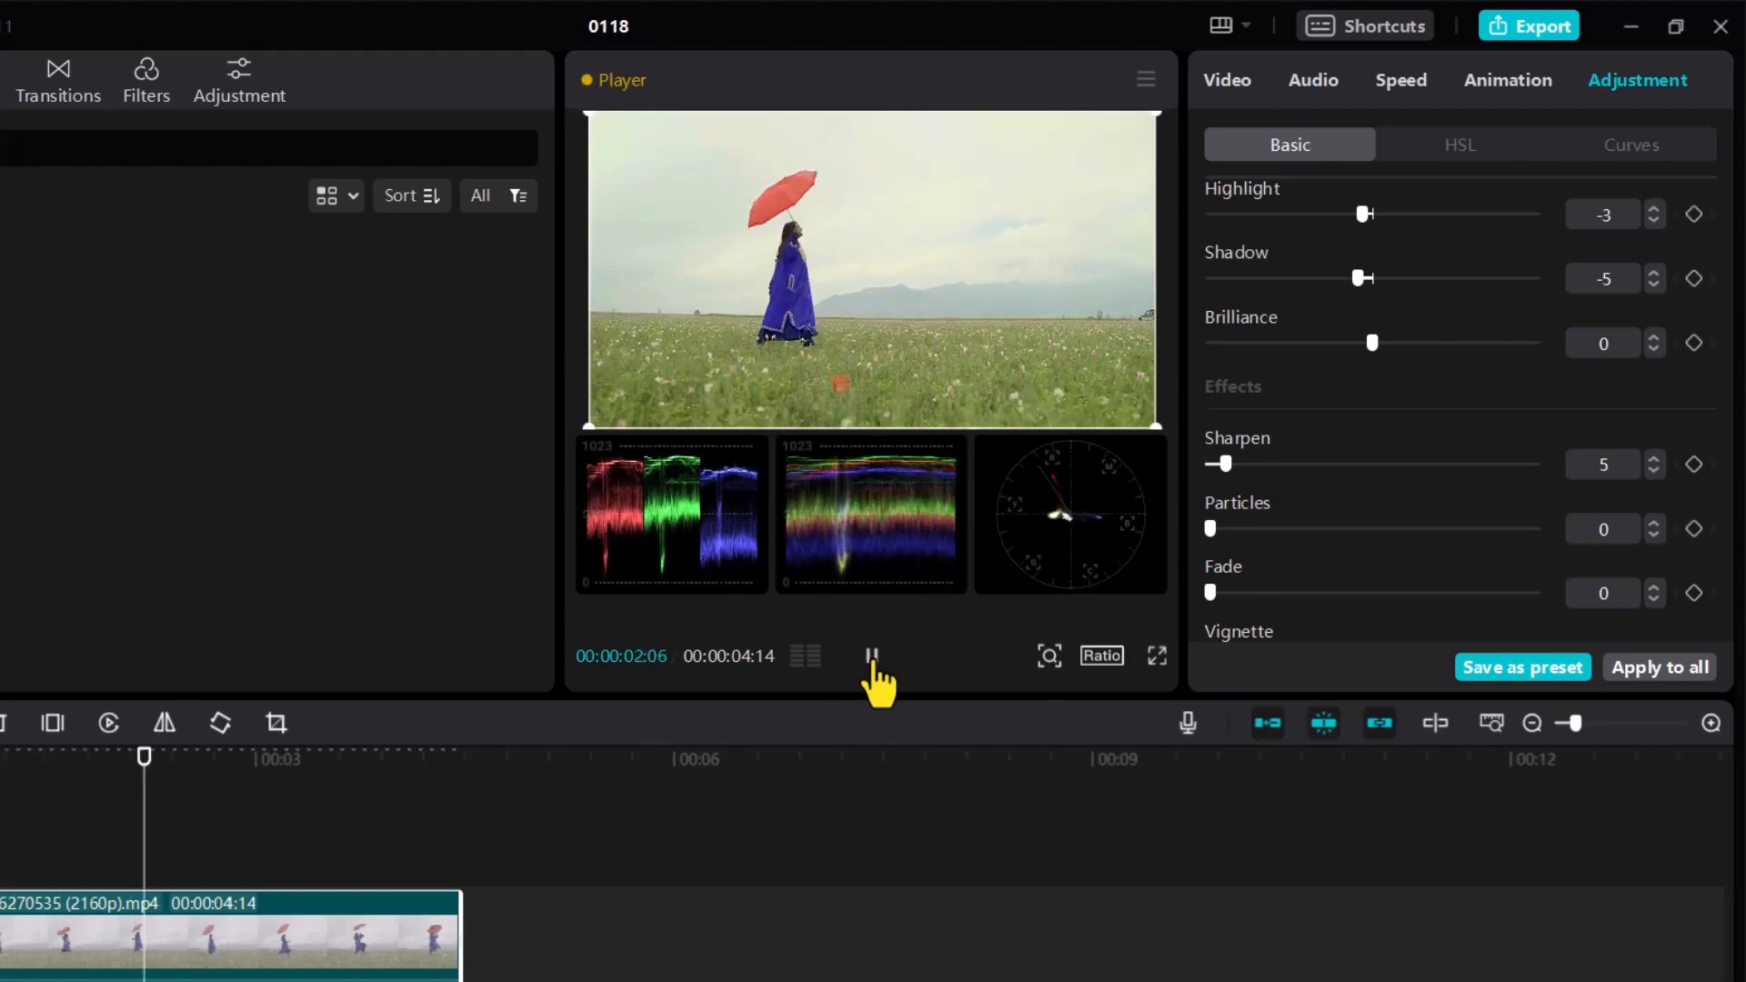
{"action": "left_click", "coordinate": [871, 655]}
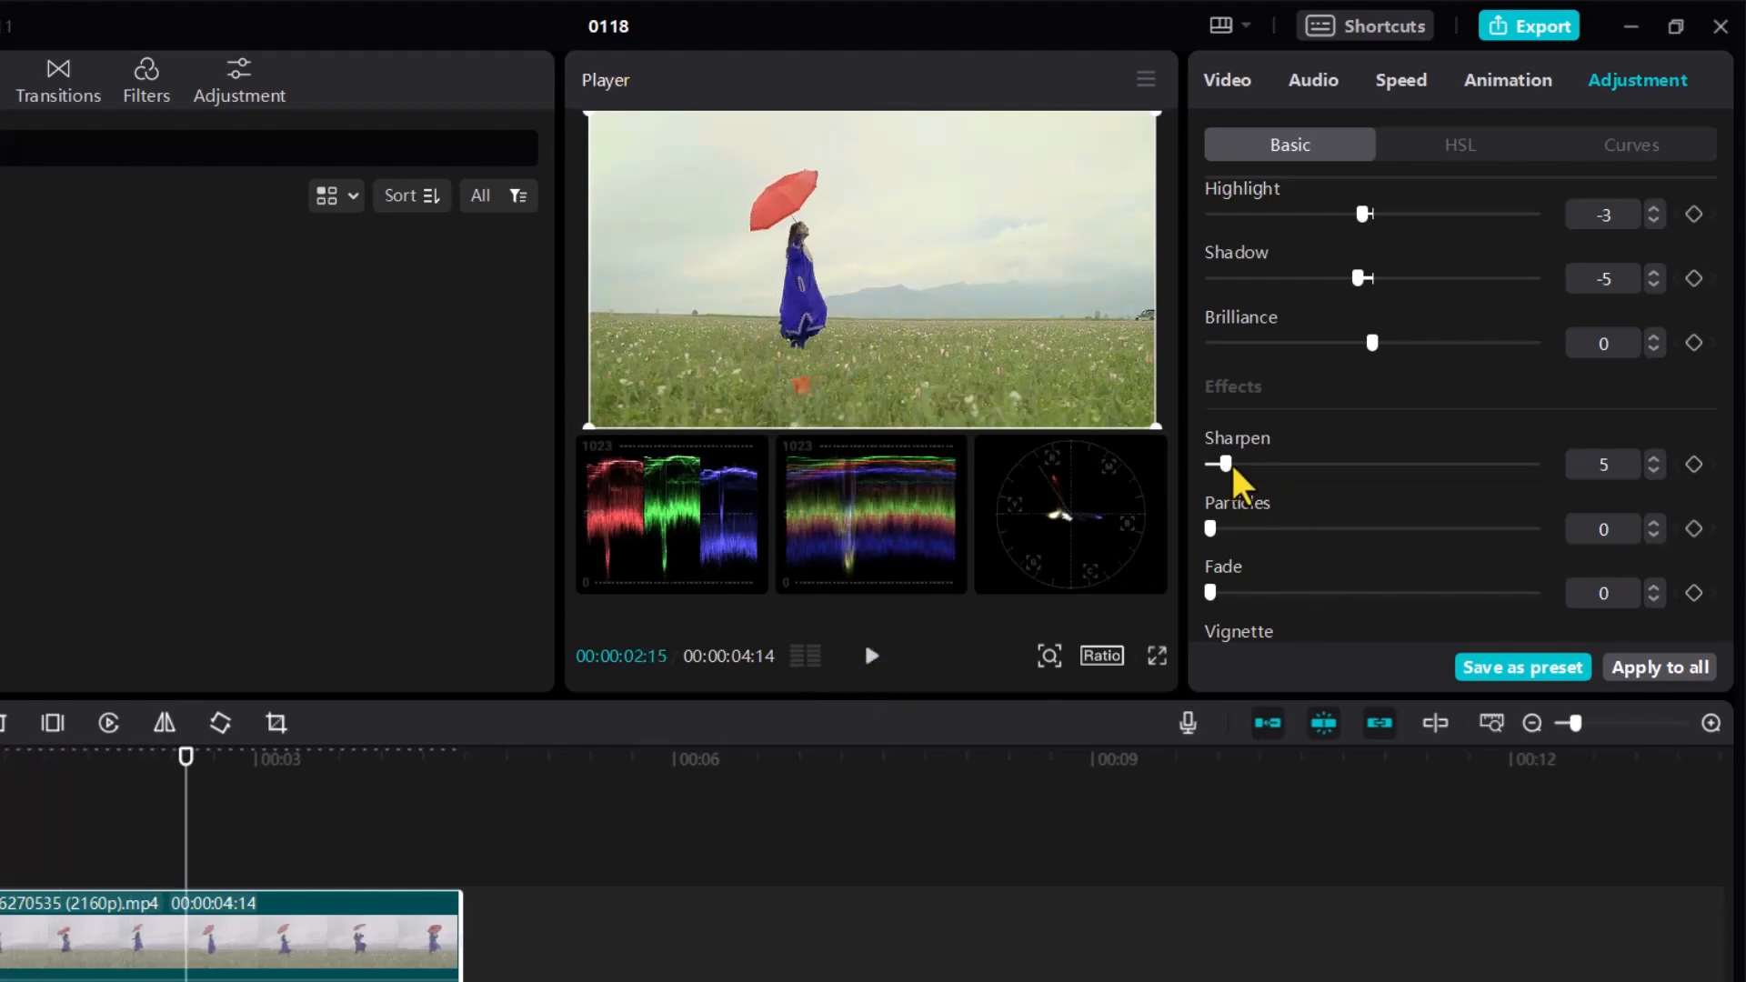
{"action": "left_click_drag", "start_coordinate": [1226, 462], "coordinate": [1219, 462]}
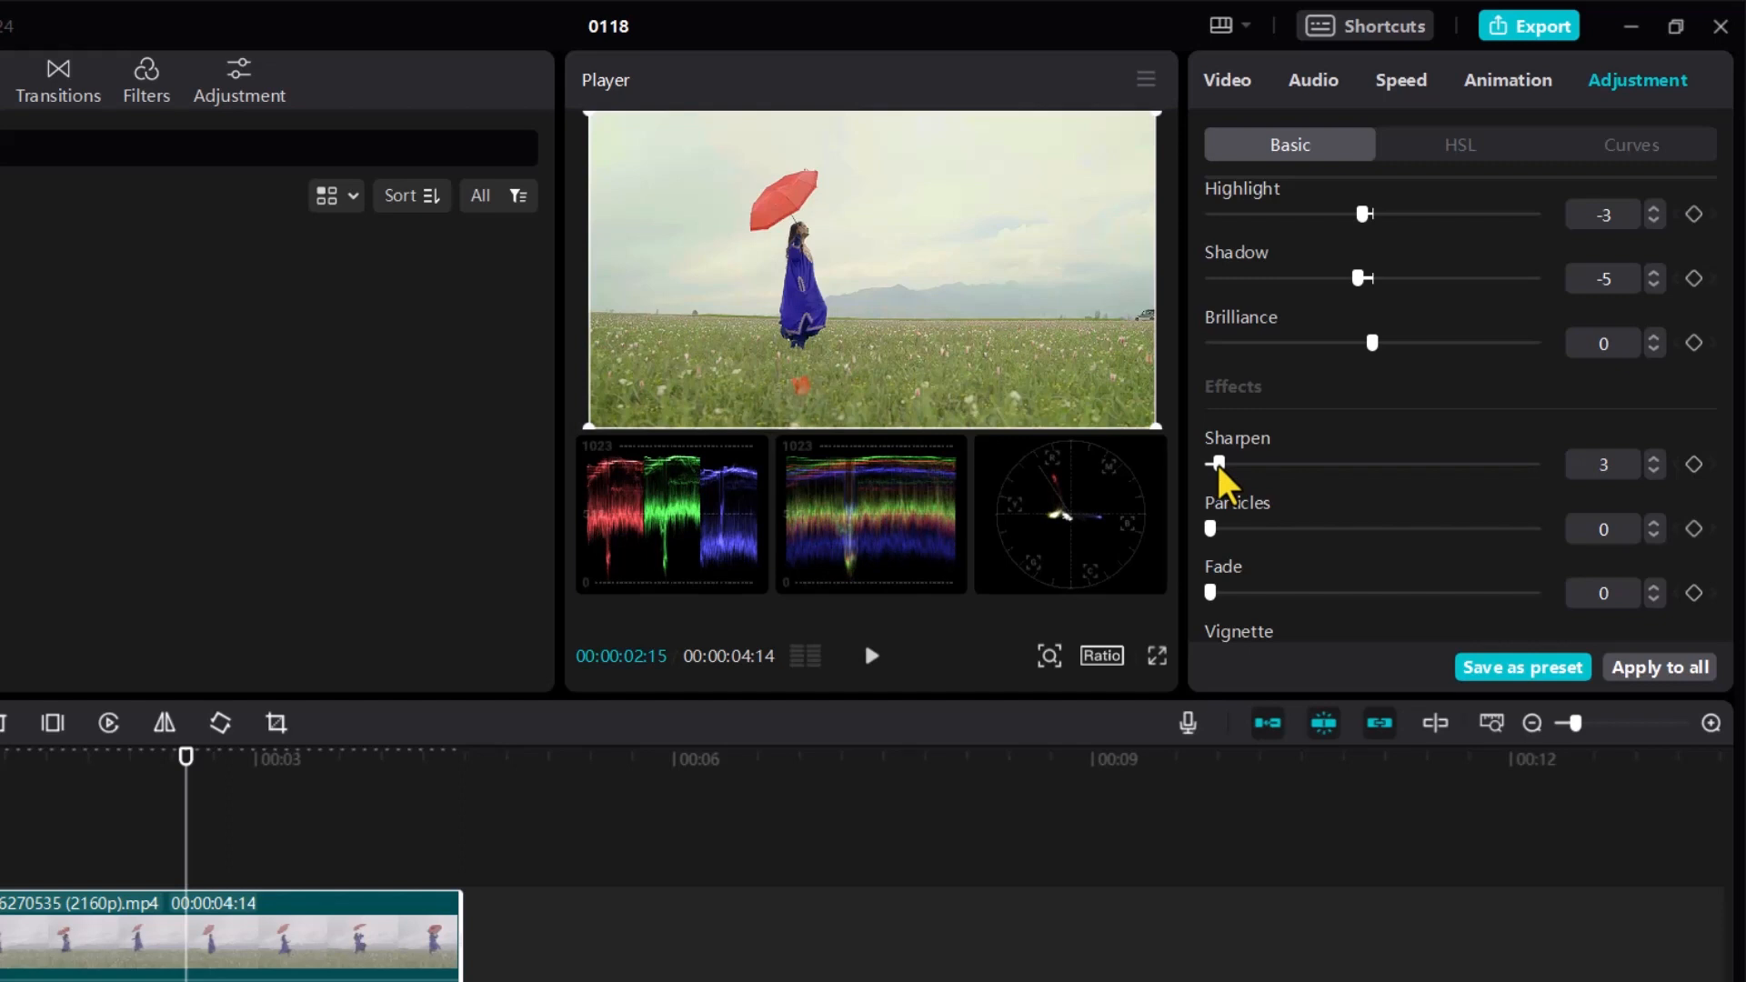
Step: Add a slight vignette of 3 to the clip, leaving particles and fade at 0
{"action": "left_click_drag", "start_coordinate": [1211, 528], "coordinate": [1210, 593]}
{"action": "scroll", "coordinate": [1340, 551], "scroll_direction": "down", "scroll_amount": 1}
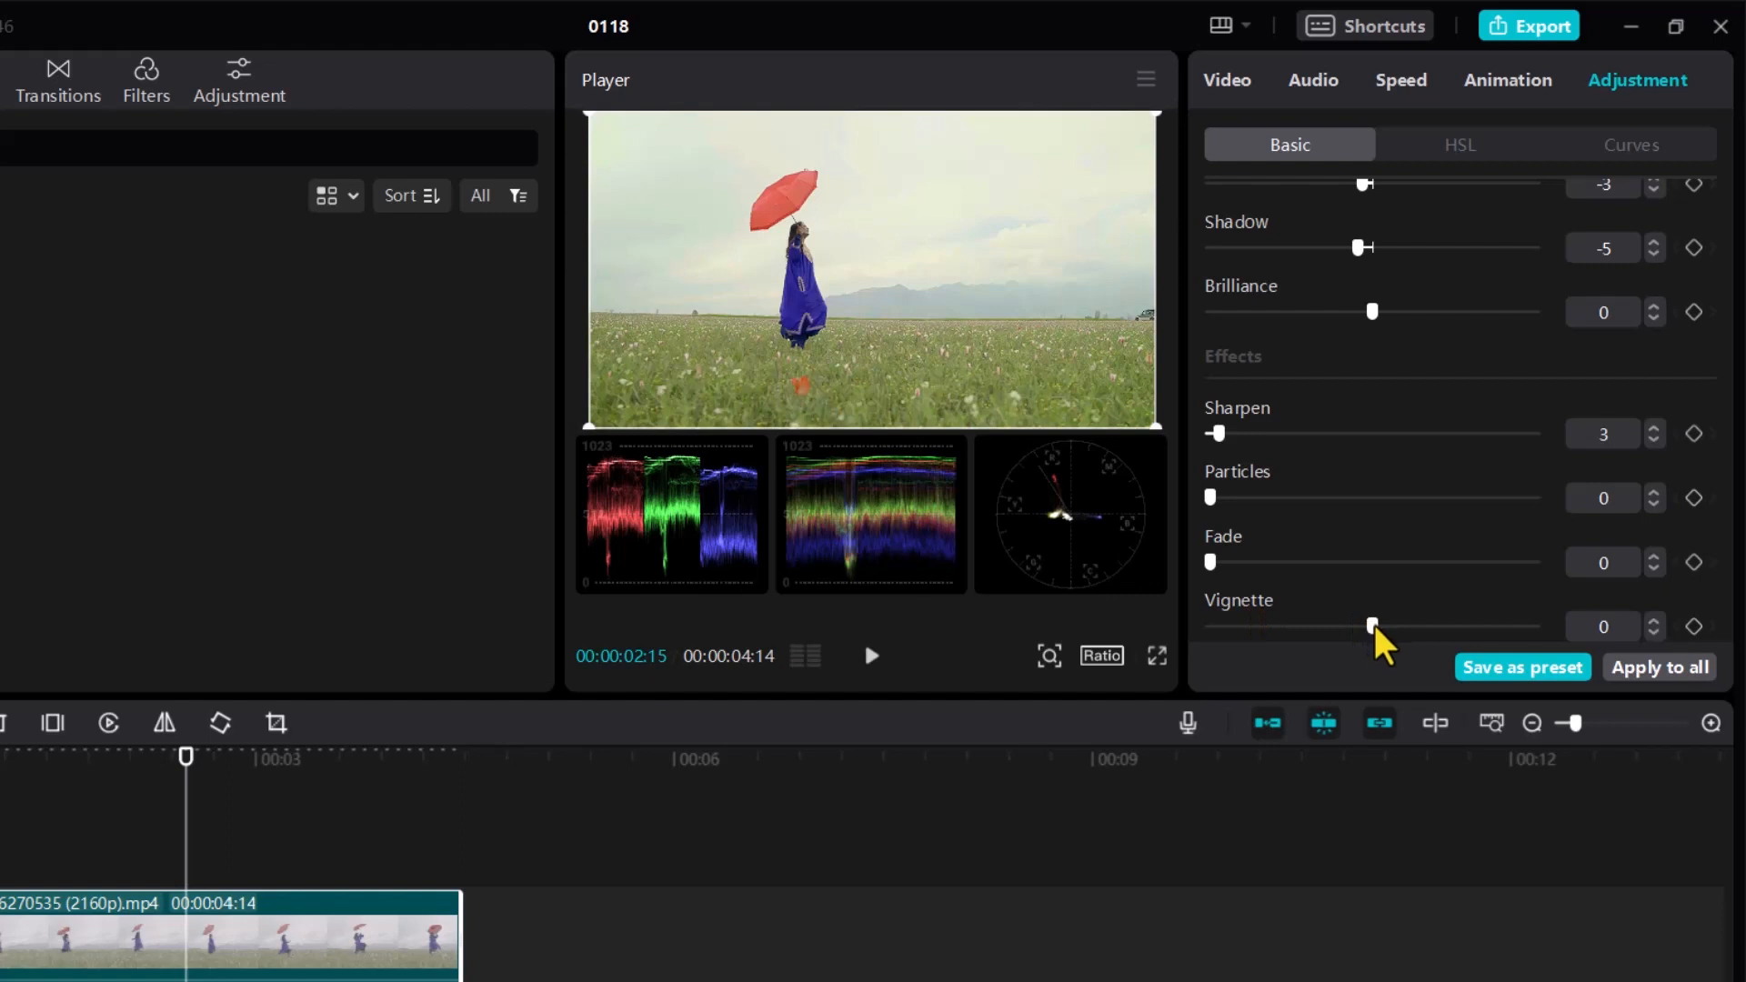
{"action": "mouse_move", "coordinate": [1373, 625]}
{"action": "left_mouse_down"}
{"action": "mouse_move", "coordinate": [1460, 624]}
{"action": "mouse_move", "coordinate": [1377, 627]}
{"action": "left_mouse_up"}
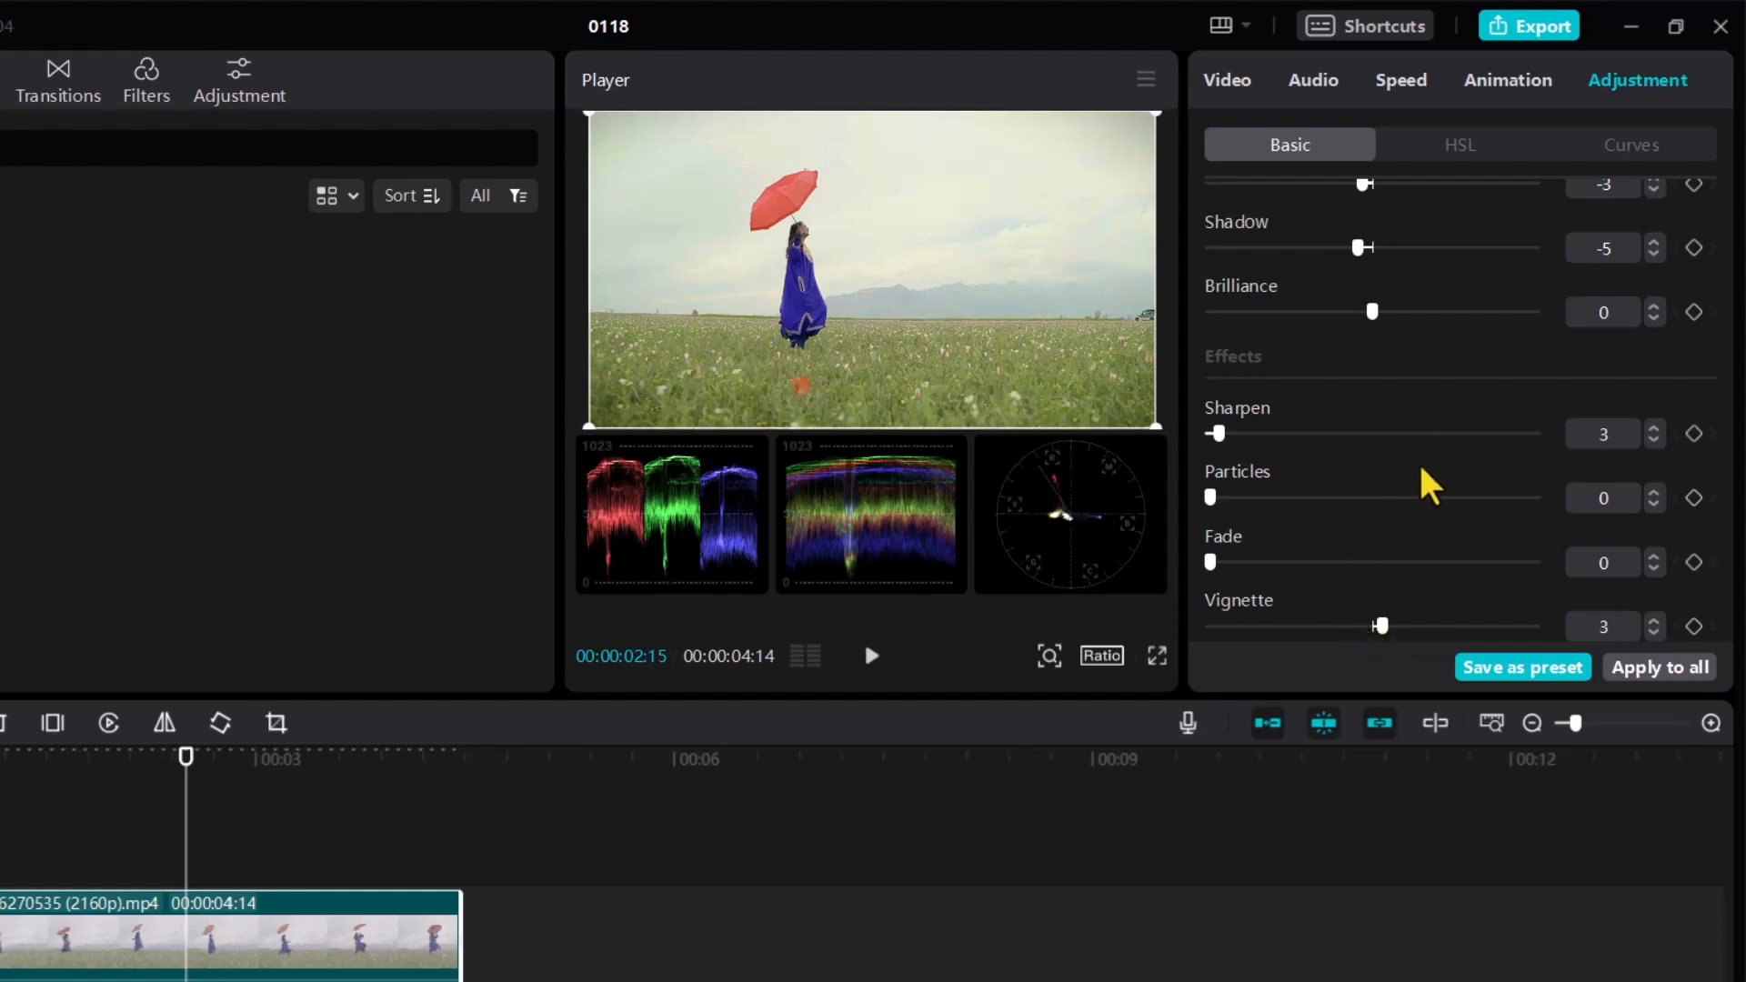
Step: Switch the clip's basic Adjust settings off and on twice to compare the footage with and without them
{"action": "scroll", "coordinate": [1418, 461], "scroll_direction": "up", "scroll_amount": 5}
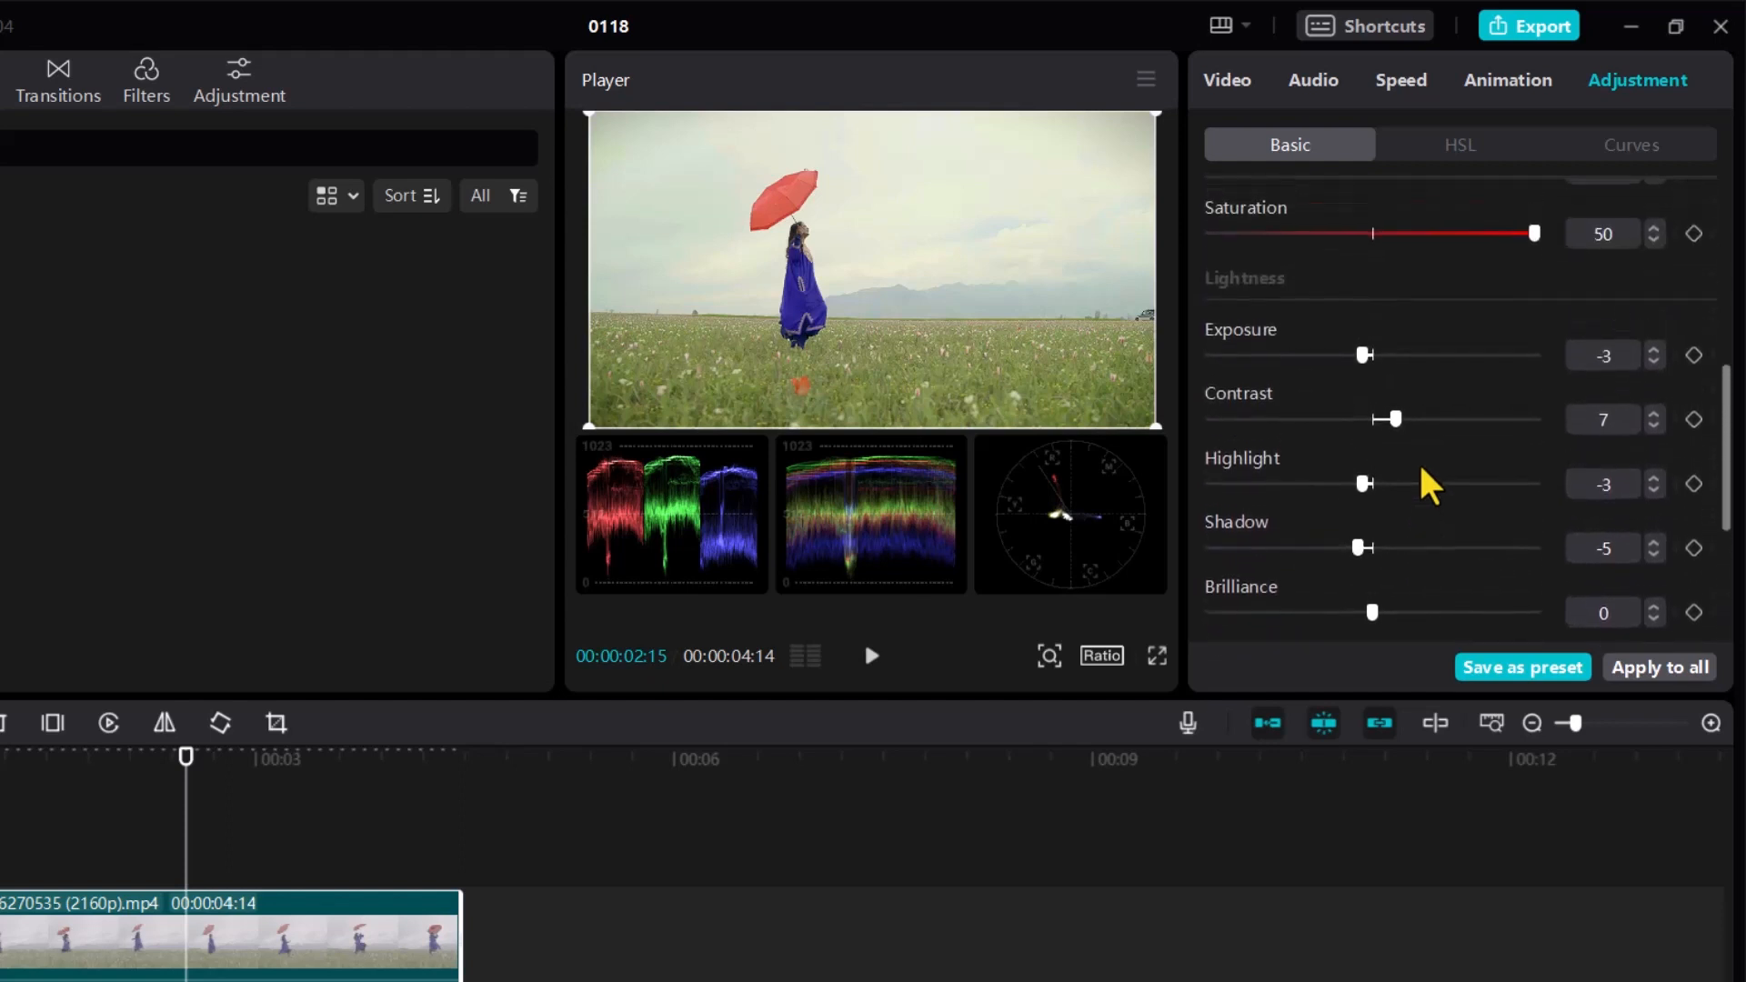
{"action": "scroll", "coordinate": [1420, 466], "scroll_direction": "up", "scroll_amount": 4}
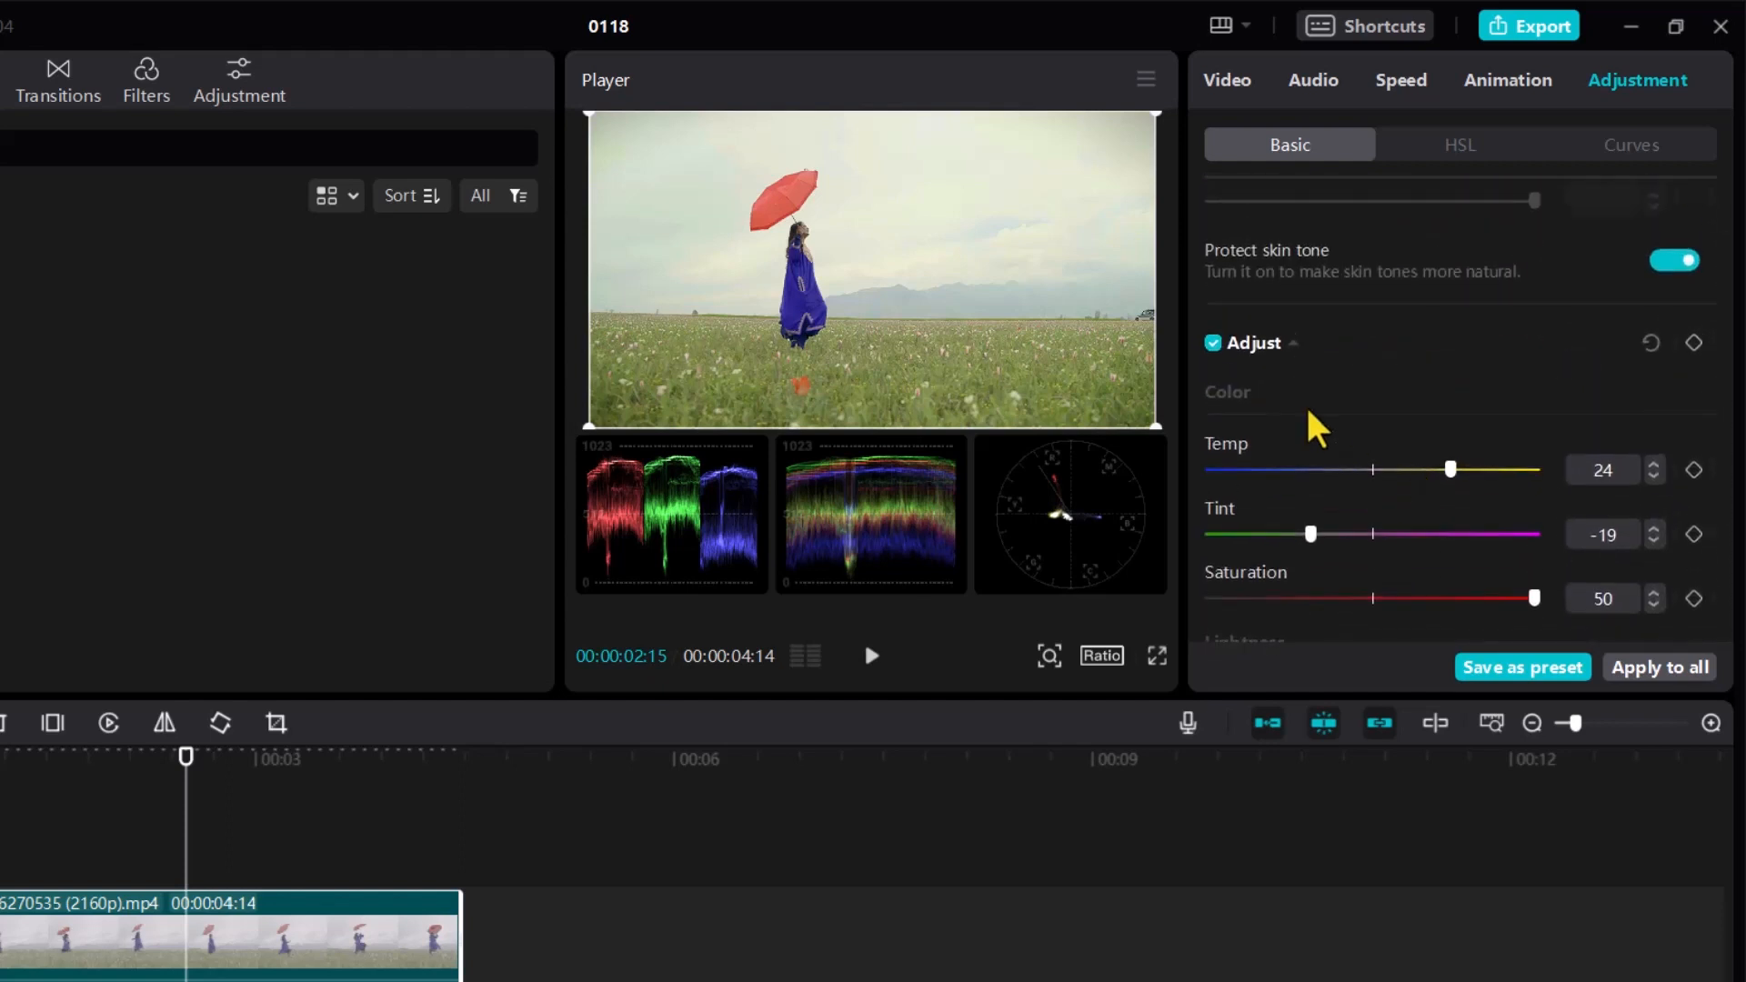
{"action": "left_click", "coordinate": [1213, 343]}
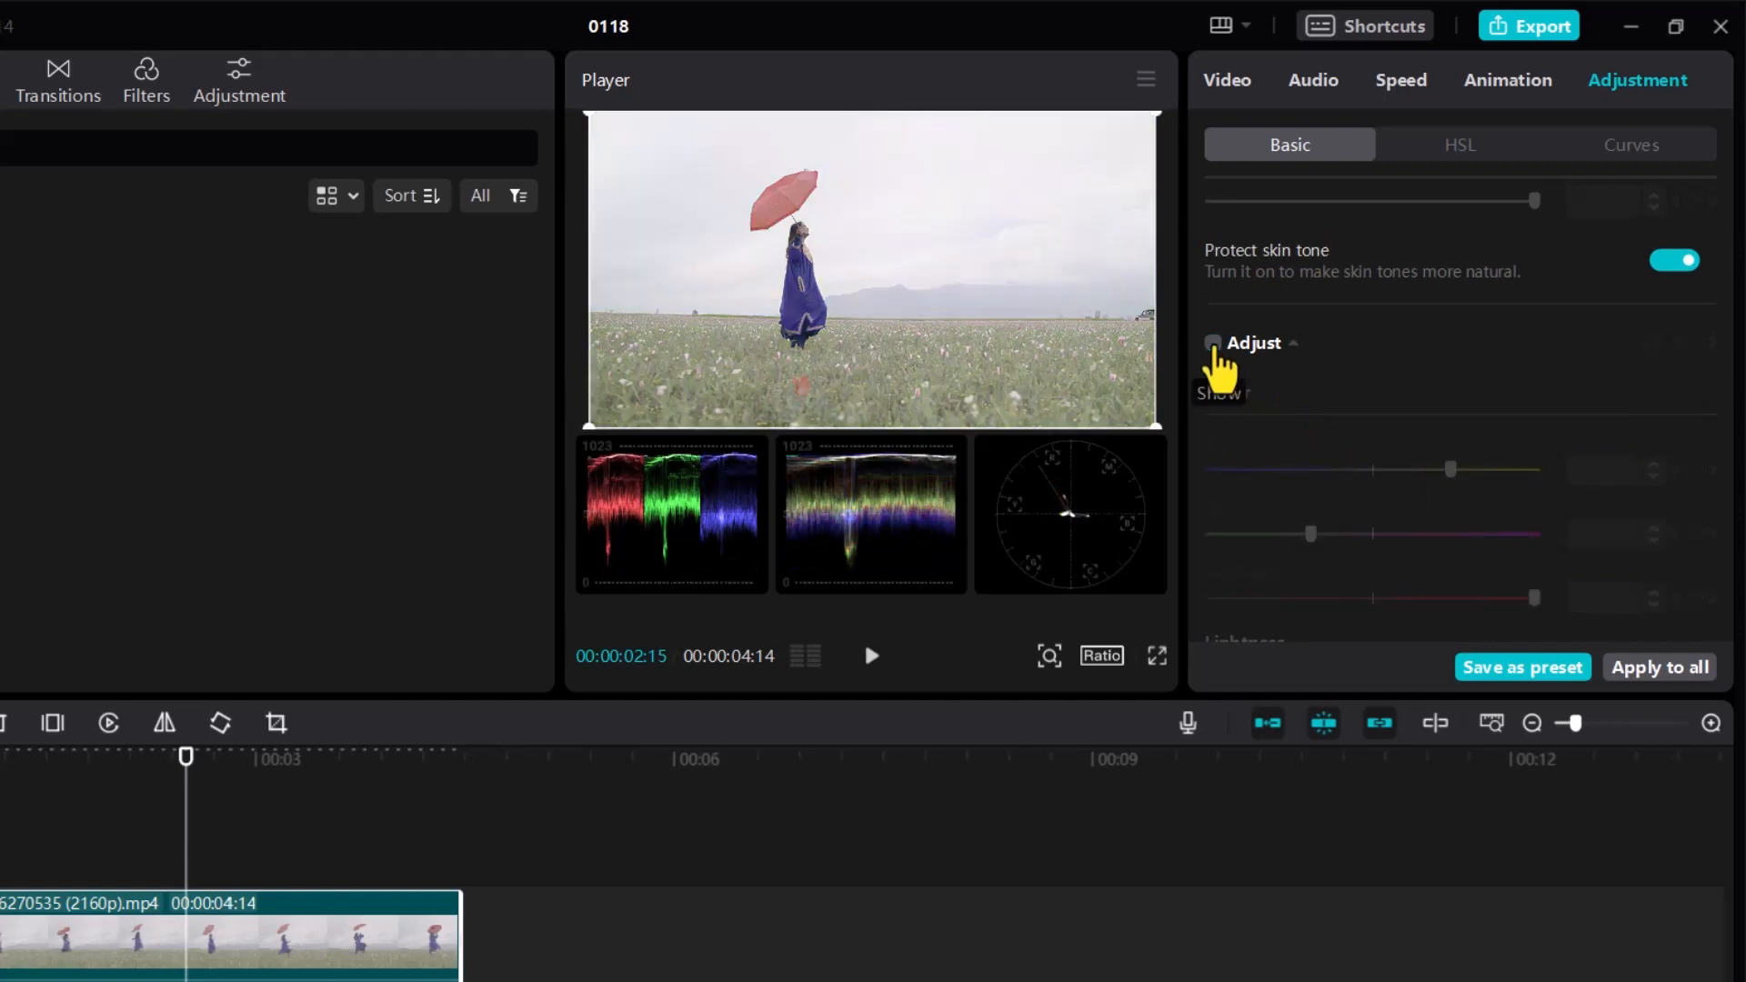
{"action": "left_click", "coordinate": [1213, 344]}
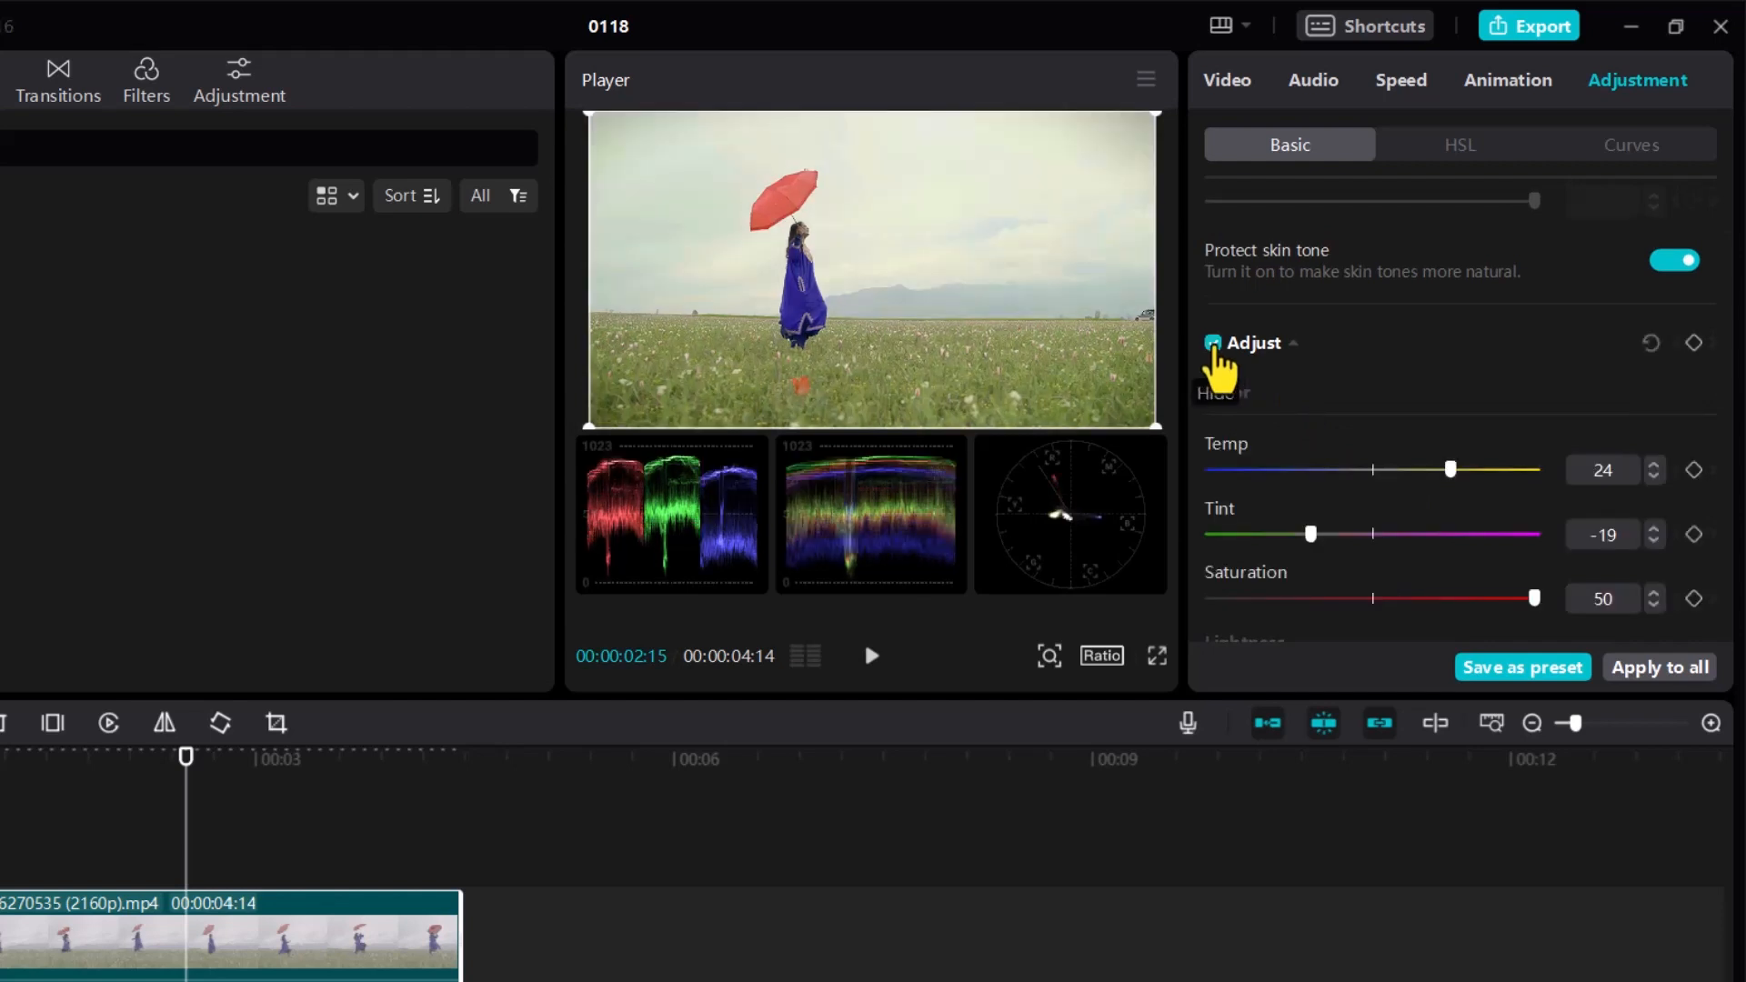
{"action": "left_click", "coordinate": [1214, 344]}
{"action": "left_click", "coordinate": [1213, 344]}
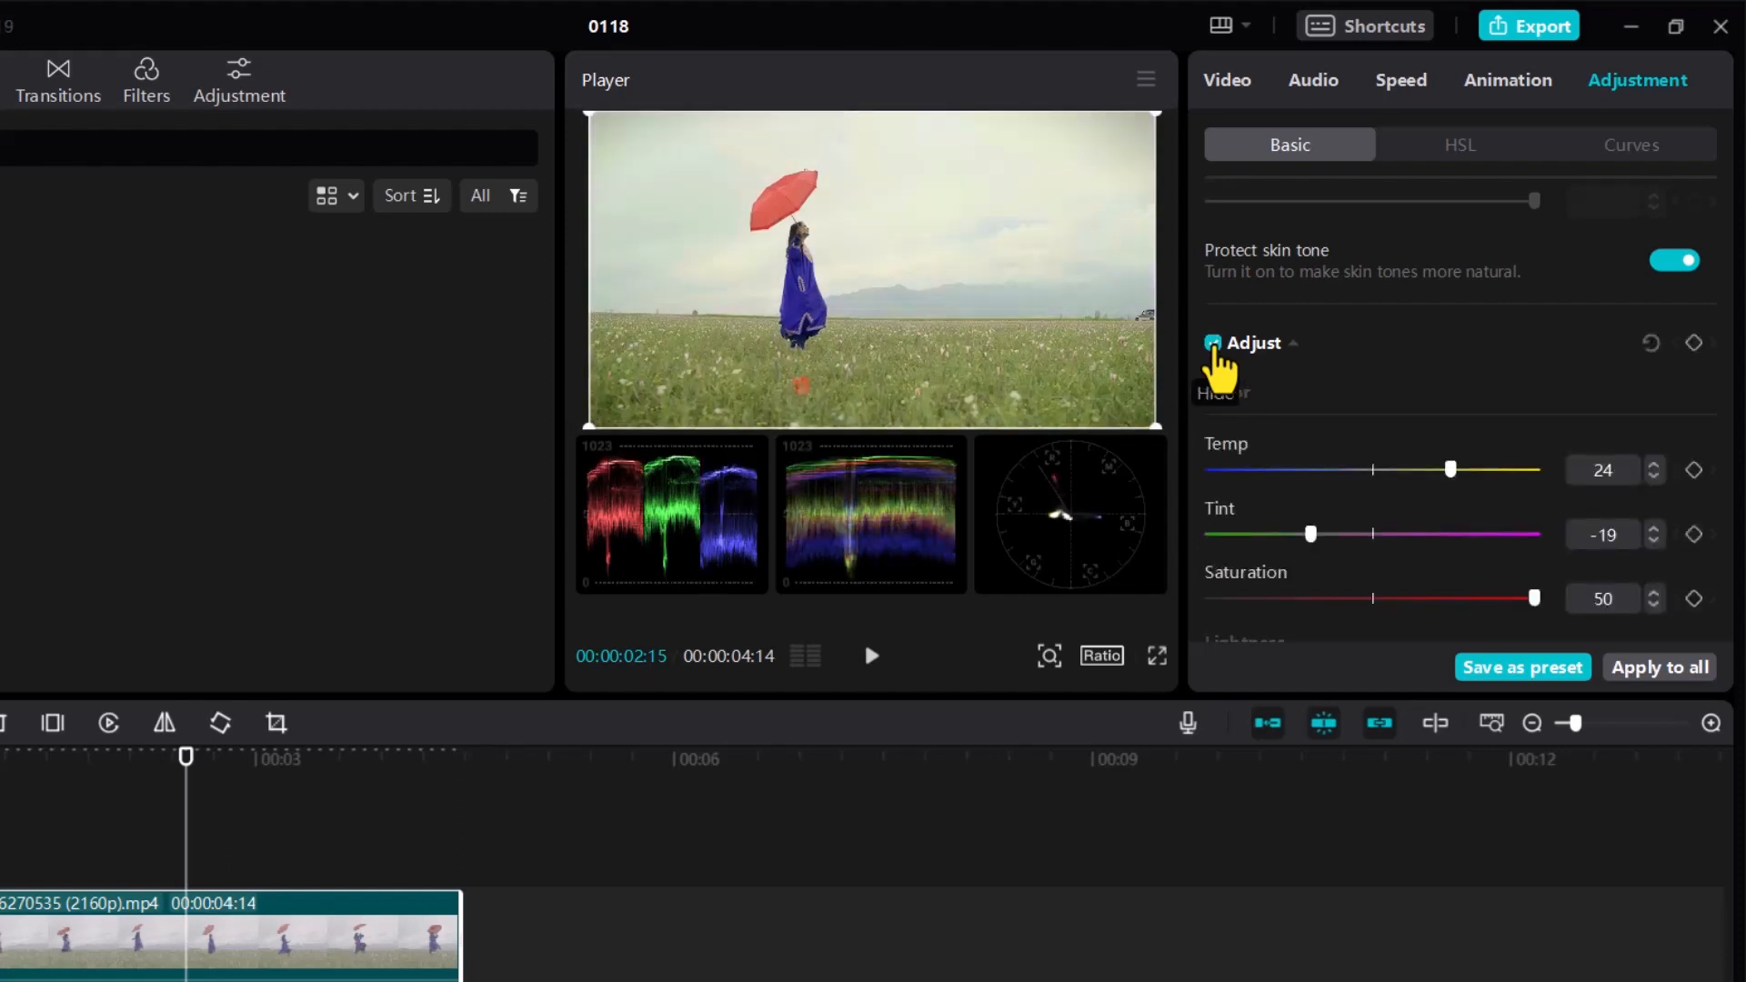